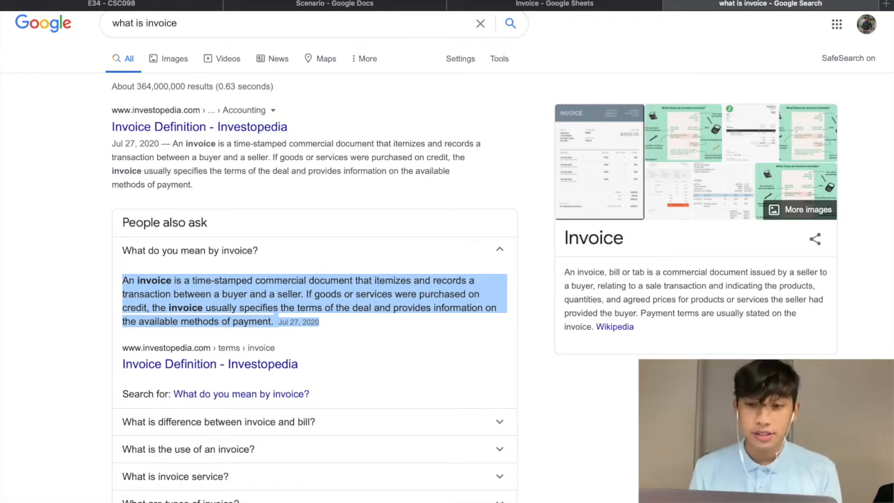
Switch to the Scenario document and read through the task, company, invoice, customer and purchasing details.
{"action": "left_click", "coordinate": [368, 4]}
{"action": "scroll", "coordinate": [397, 237], "scroll_direction": "up", "scroll_amount": 2}
{"action": "scroll", "coordinate": [396, 237], "scroll_direction": "up", "scroll_amount": 10}
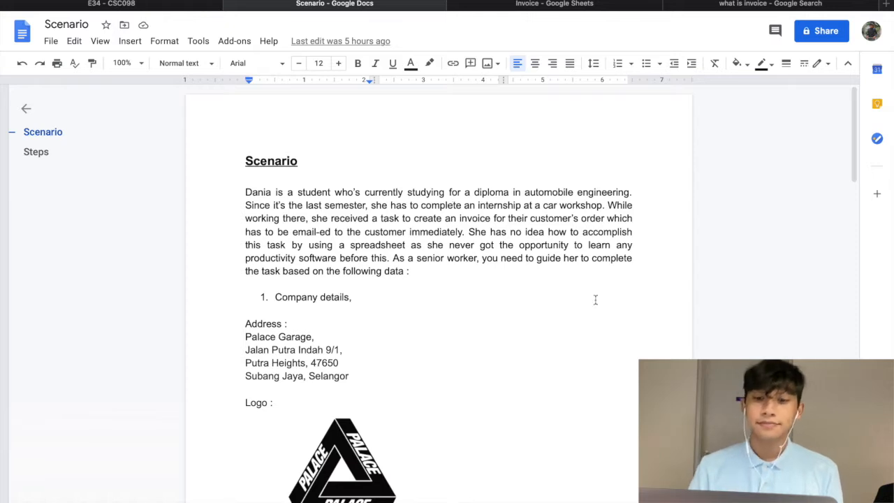
{"action": "scroll", "coordinate": [585, 303], "scroll_direction": "down", "scroll_amount": 1}
{"action": "scroll", "coordinate": [585, 303], "scroll_direction": "down", "scroll_amount": 1}
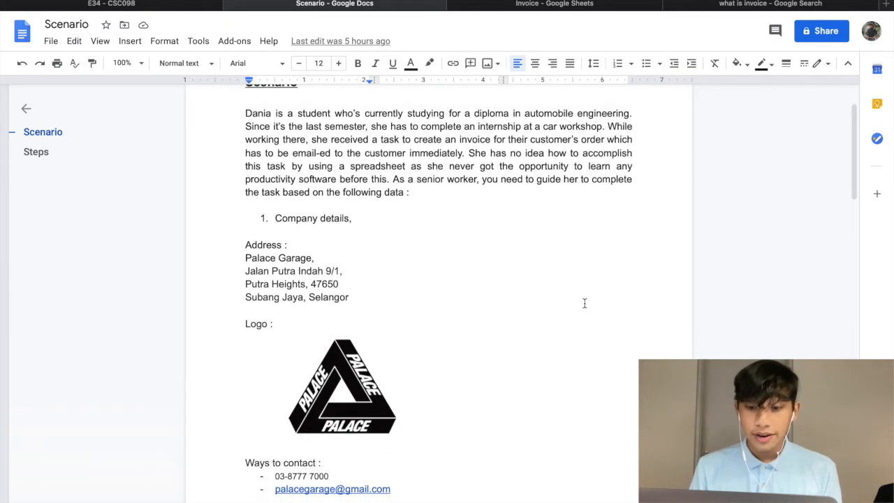
{"action": "scroll", "coordinate": [585, 304], "scroll_direction": "down", "scroll_amount": 1}
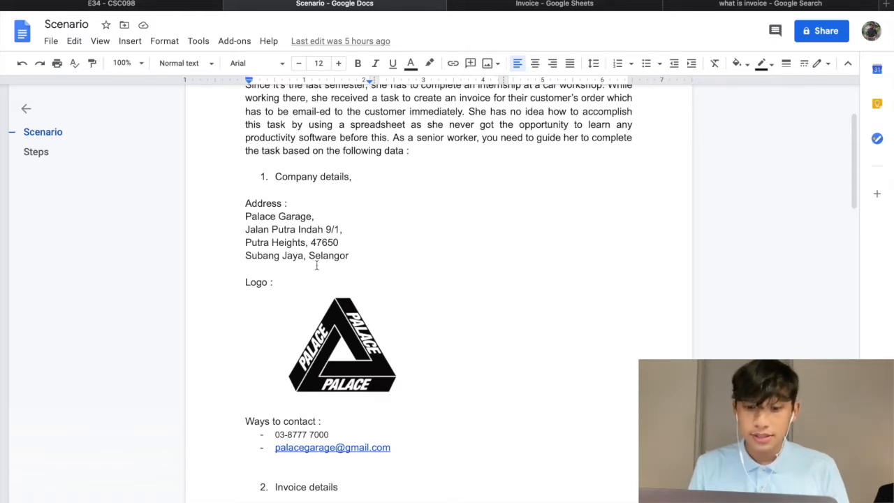
{"action": "scroll", "coordinate": [381, 262], "scroll_direction": "down", "scroll_amount": 2}
{"action": "scroll", "coordinate": [446, 313], "scroll_direction": "down", "scroll_amount": 3}
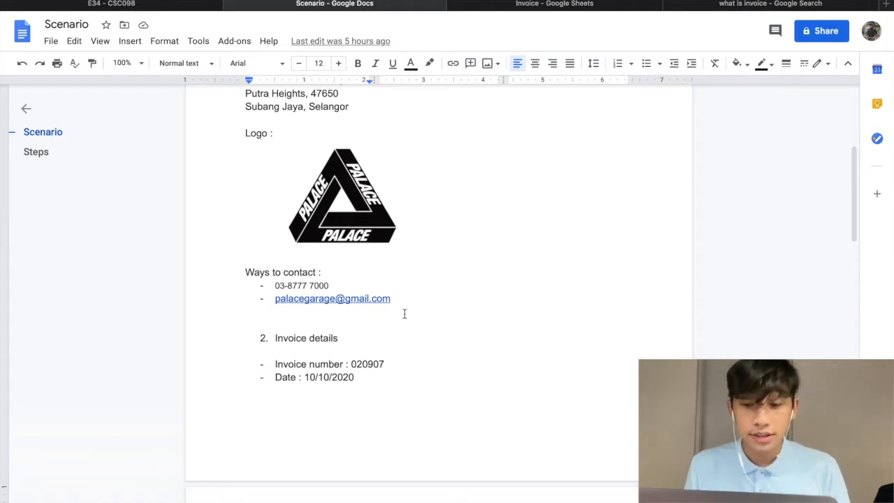
{"action": "scroll", "coordinate": [403, 314], "scroll_direction": "down", "scroll_amount": 2}
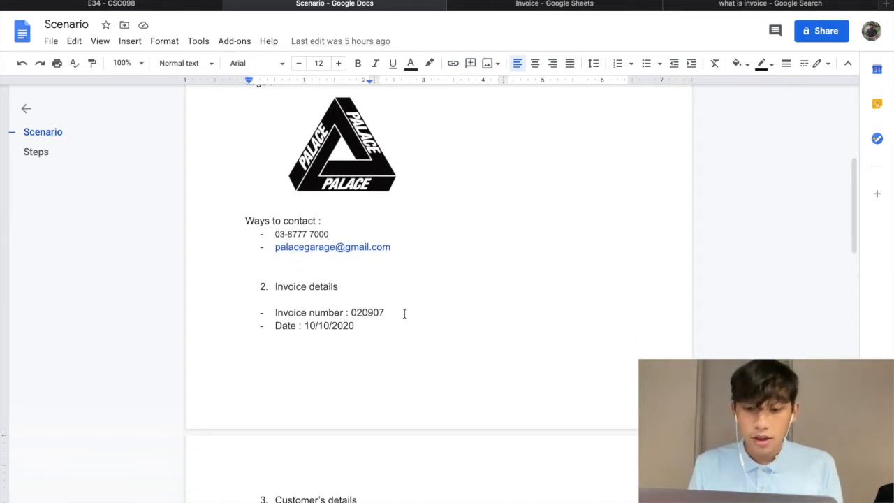
{"action": "scroll", "coordinate": [404, 314], "scroll_direction": "down", "scroll_amount": 2}
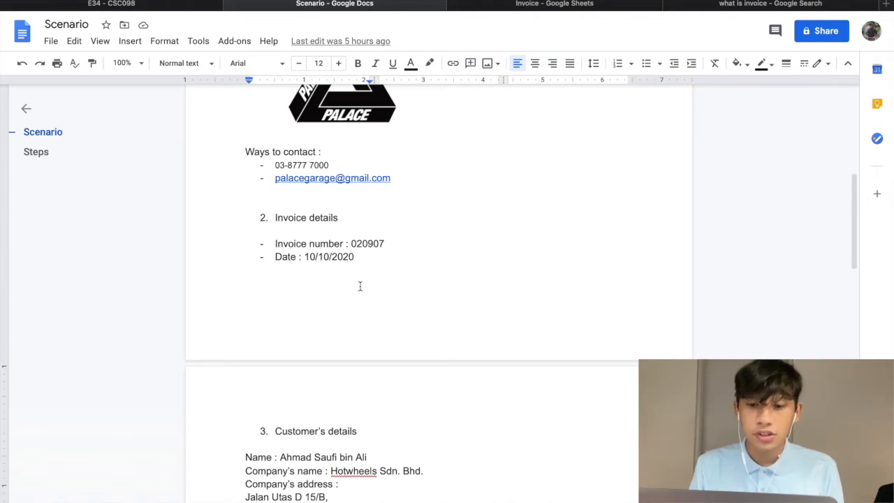
{"action": "scroll", "coordinate": [359, 285], "scroll_direction": "down", "scroll_amount": 5}
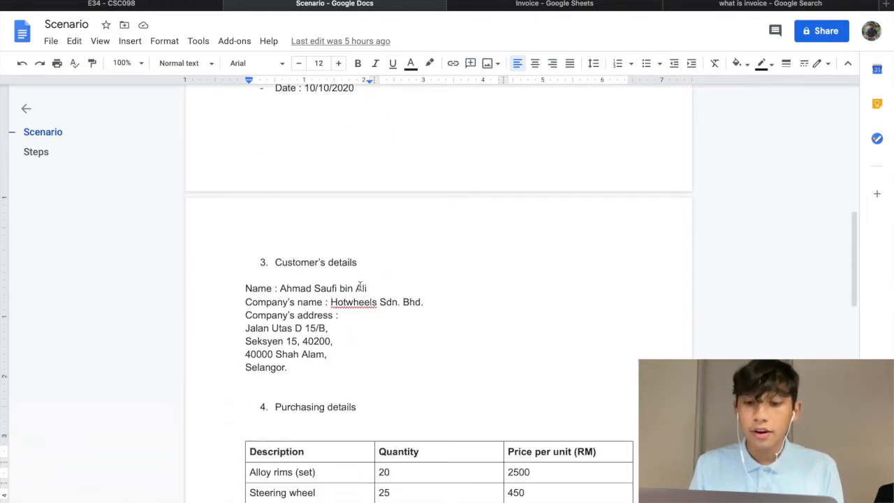
{"action": "scroll", "coordinate": [360, 286], "scroll_direction": "down", "scroll_amount": 2}
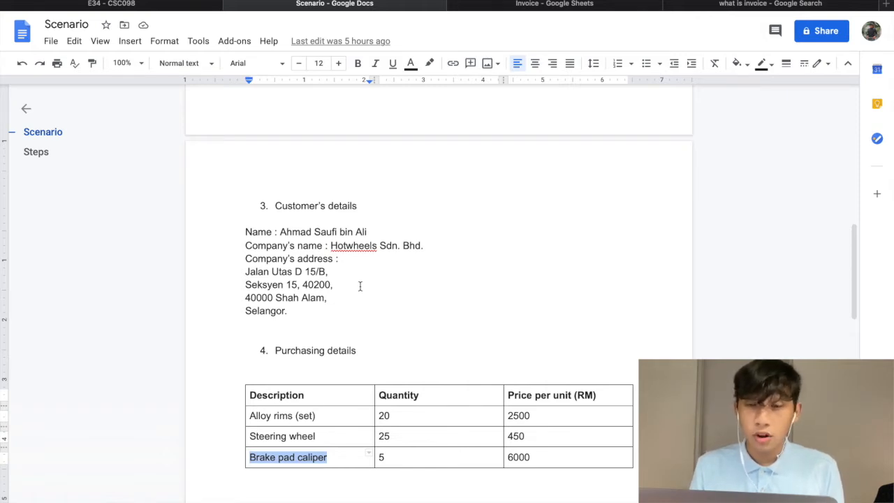
{"action": "scroll", "coordinate": [359, 286], "scroll_direction": "down", "scroll_amount": 2}
{"action": "scroll", "coordinate": [360, 286], "scroll_direction": "down", "scroll_amount": 3}
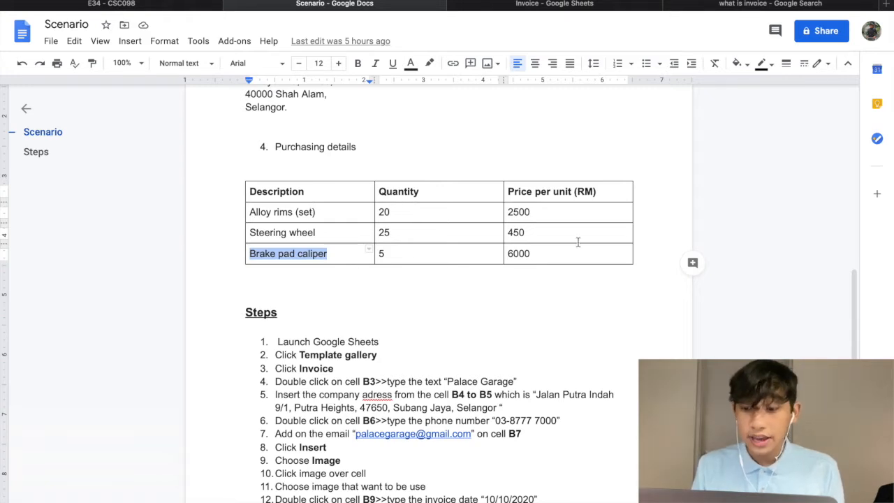
{"action": "scroll", "coordinate": [606, 130], "scroll_direction": "up", "scroll_amount": 5}
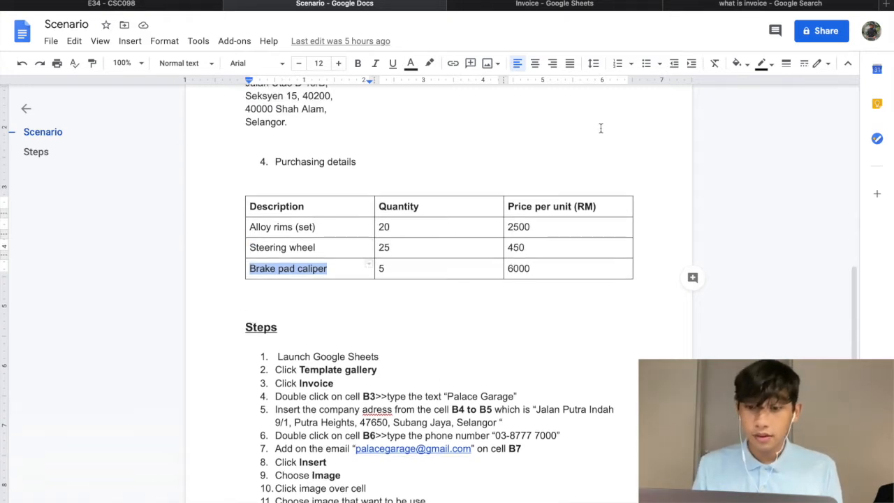
{"action": "scroll", "coordinate": [601, 127], "scroll_direction": "up", "scroll_amount": 7}
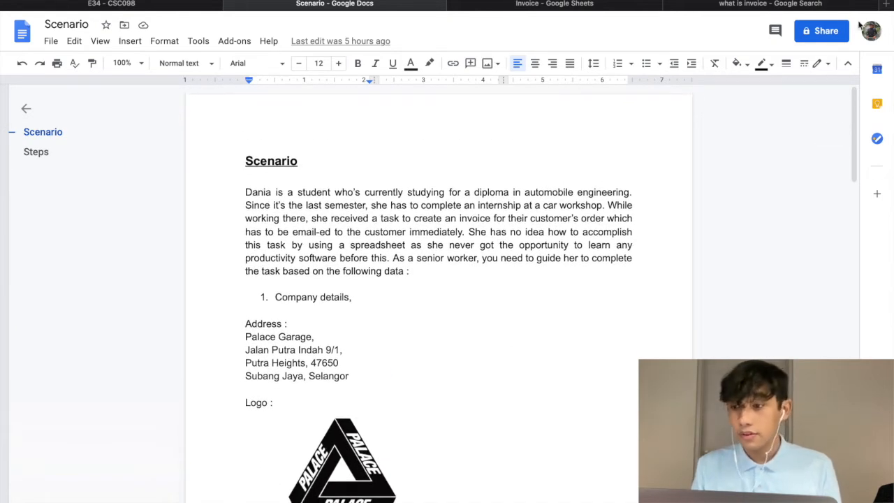
Open the Google homepage in a new browser tab and launch Google Sheets from its app list.
{"action": "left_click", "coordinate": [889, 4]}
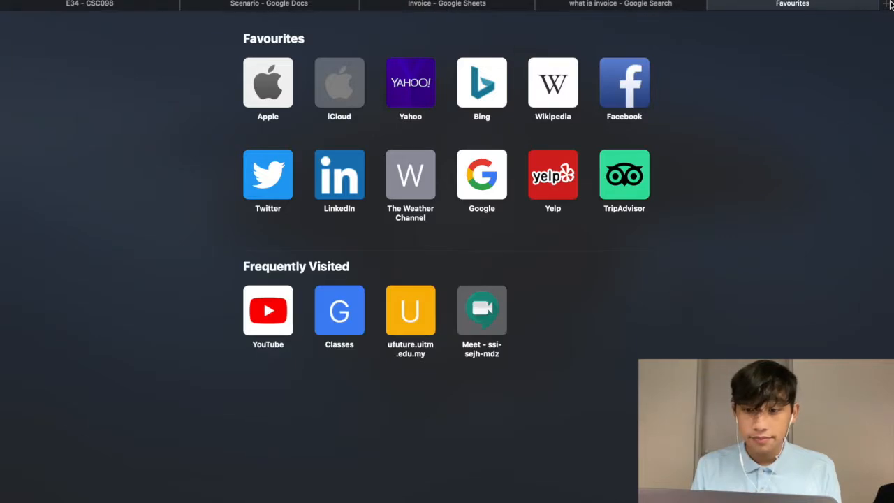
{"action": "left_click", "coordinate": [485, 167]}
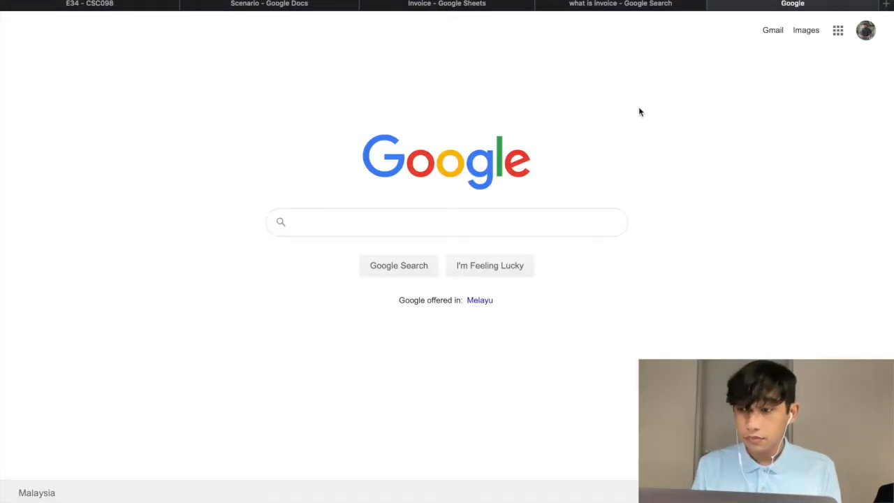
{"action": "left_click", "coordinate": [841, 39]}
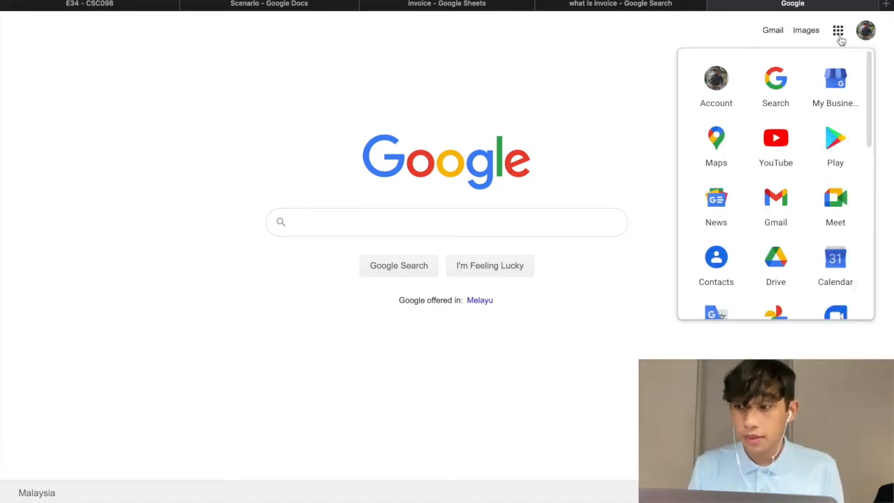
{"action": "scroll", "coordinate": [803, 174], "scroll_direction": "down", "scroll_amount": 5}
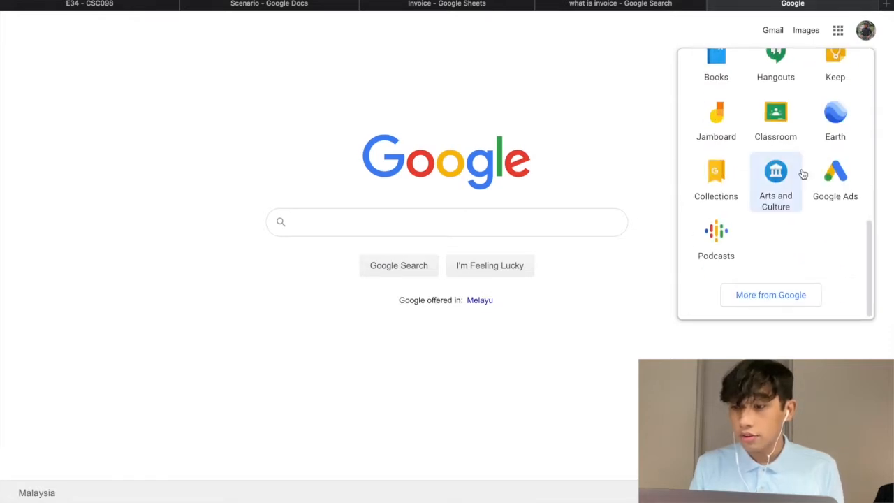
{"action": "scroll", "coordinate": [804, 174], "scroll_direction": "up", "scroll_amount": 2}
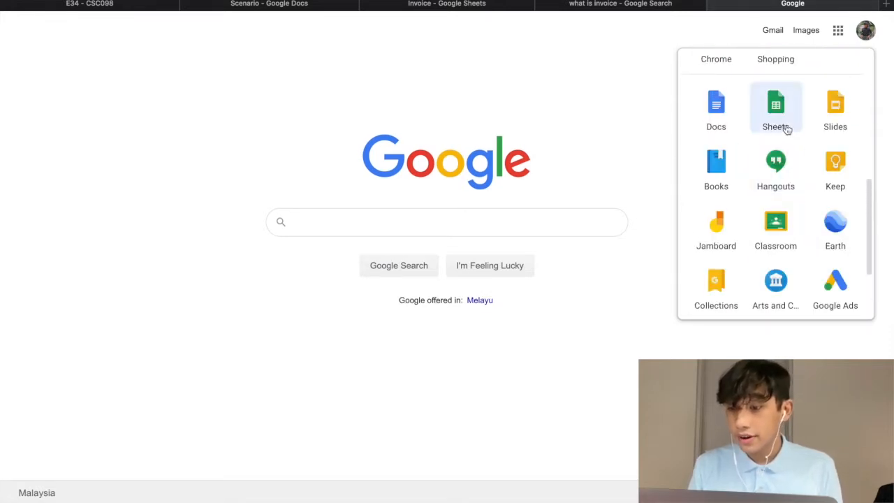
{"action": "scroll", "coordinate": [786, 127], "scroll_direction": "up", "scroll_amount": 1}
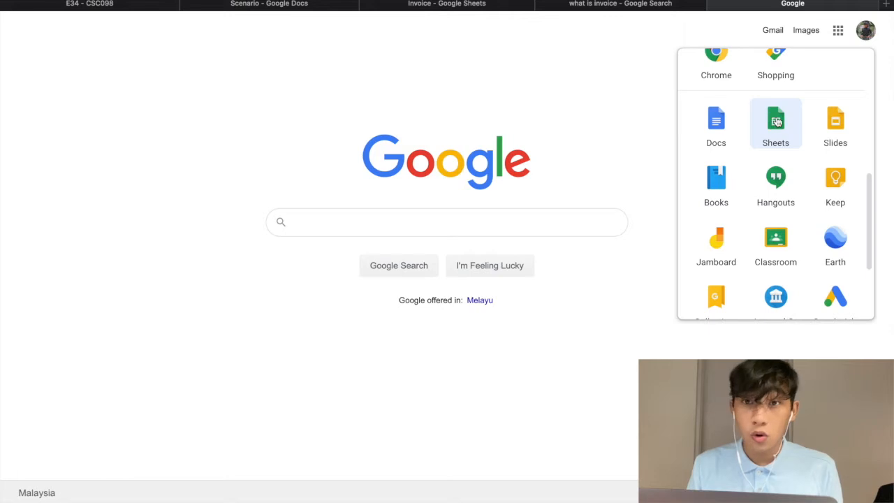
{"action": "left_click", "coordinate": [777, 121]}
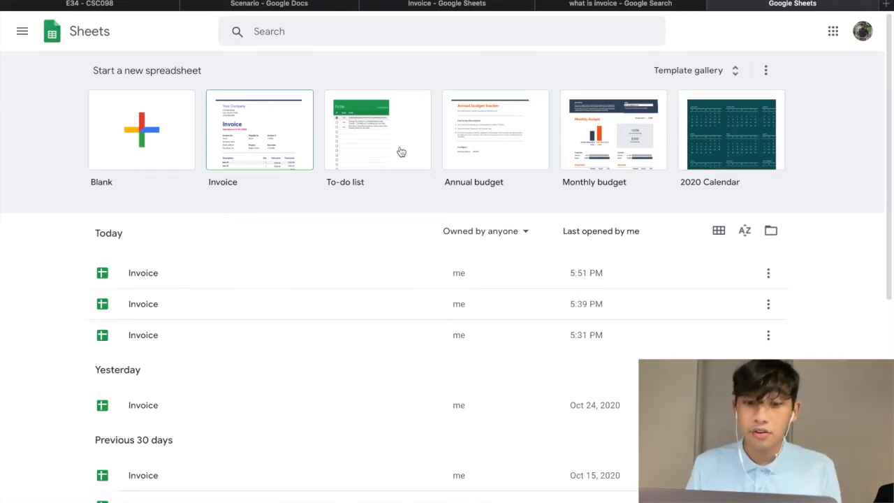
Create a new spreadsheet from the Invoice template in the Work section of the template gallery.
{"action": "left_click", "coordinate": [725, 72]}
{"action": "scroll", "coordinate": [577, 327], "scroll_direction": "down", "scroll_amount": 10}
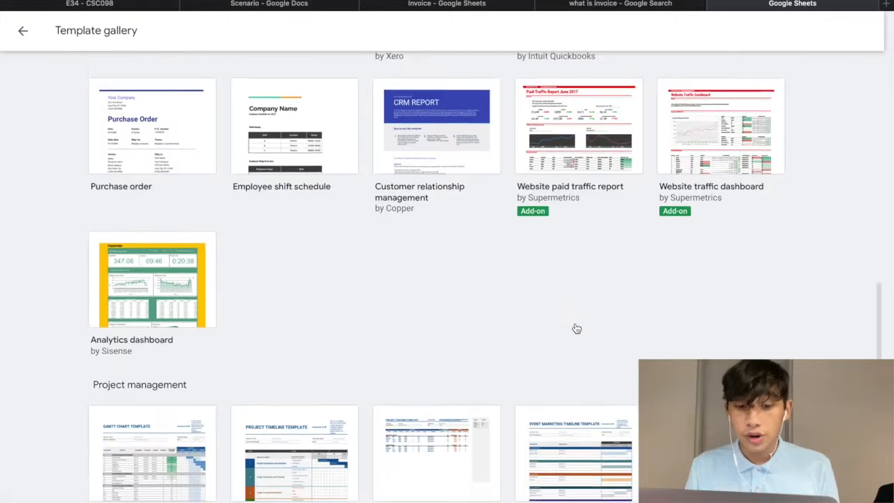
{"action": "scroll", "coordinate": [577, 328], "scroll_direction": "down", "scroll_amount": 3}
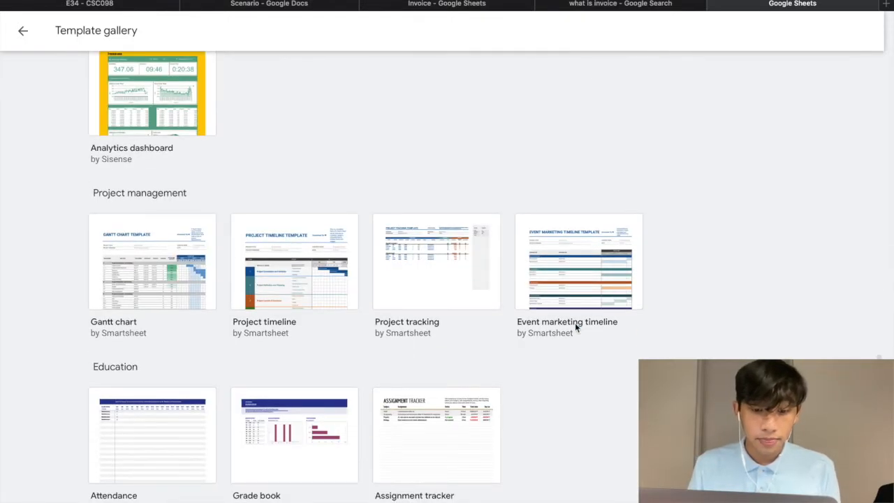
{"action": "scroll", "coordinate": [574, 326], "scroll_direction": "up", "scroll_amount": 8}
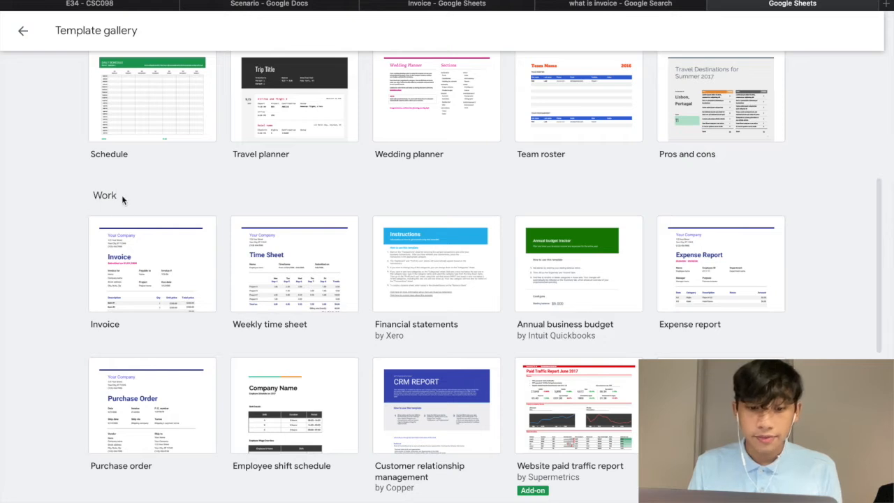
{"action": "left_click", "coordinate": [164, 253]}
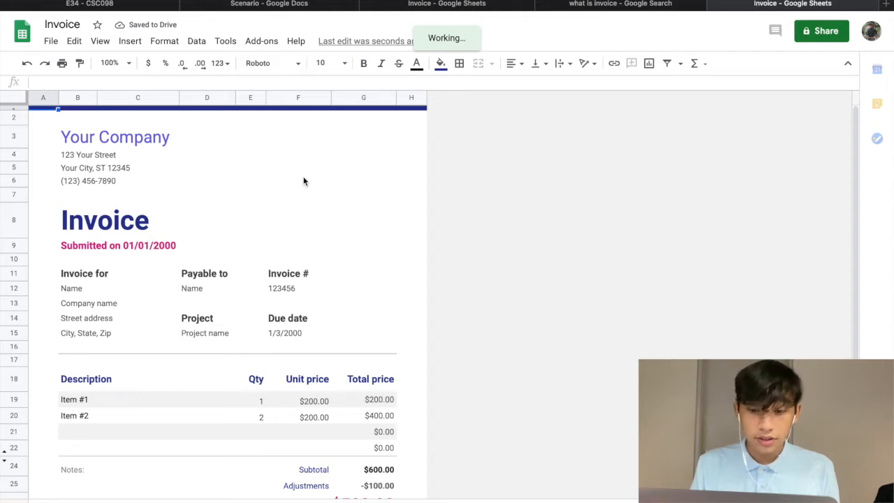
{"action": "scroll", "coordinate": [303, 181], "scroll_direction": "down", "scroll_amount": 2}
{"action": "scroll", "coordinate": [303, 181], "scroll_direction": "up", "scroll_amount": 2}
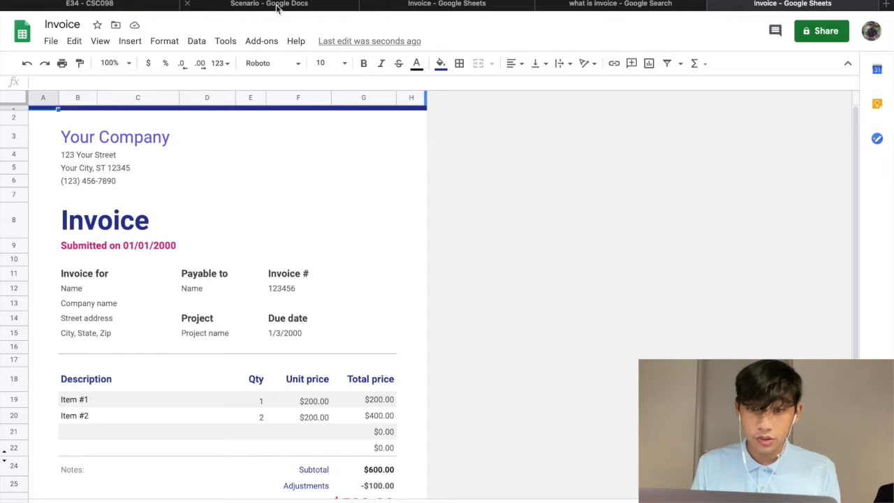
Clear the placeholder company name from cell B3 of the invoice, leaving the cell in edit mode.
{"action": "left_click", "coordinate": [166, 138]}
{"action": "double_click", "coordinate": [166, 138]}
{"action": "key", "text": "BackSpace"}
{"action": "key", "text": "BackSpace"}
{"action": "key", "text": "BackSpace"}
{"action": "key", "text": "BackSpace"}
{"action": "key", "text": "BackSpace"}
{"action": "key", "text": "BackSpace"}
{"action": "key", "text": "BackSpace"}
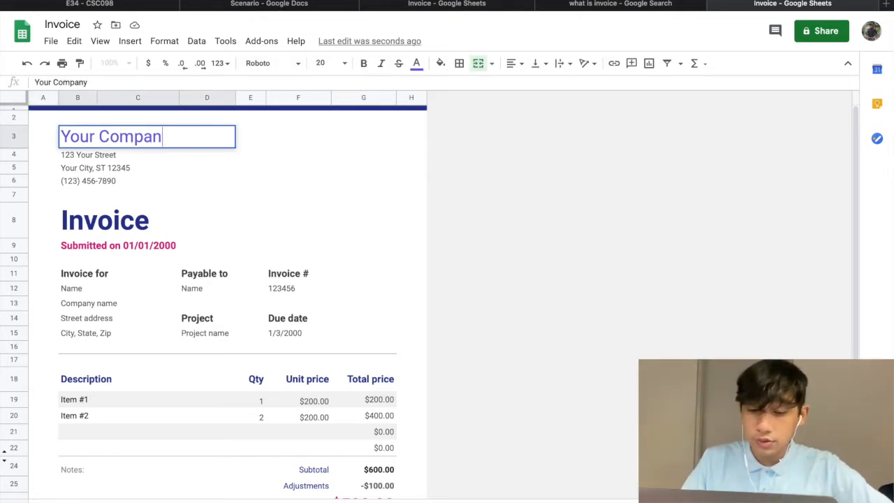
{"action": "key", "text": "BackSpace"}
{"action": "key", "text": "BackSpace"}
{"action": "key", "text": "BackSpace"}
{"action": "key", "text": "BackSpace"}
{"action": "key", "text": "BackSpace"}
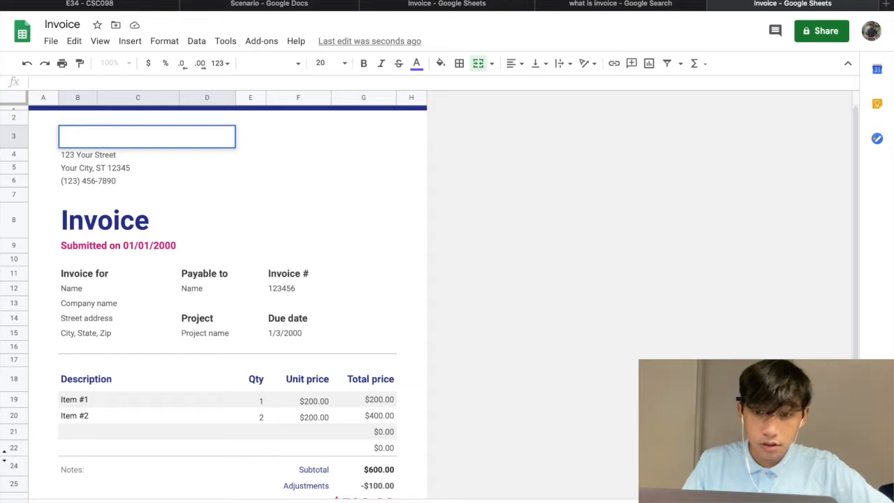
Look up the company name in the Scenario document and enter "Palace Garage" in cell B3 of the new invoice.
{"action": "left_click", "coordinate": [246, 6]}
{"action": "scroll", "coordinate": [319, 189], "scroll_direction": "down", "scroll_amount": 3}
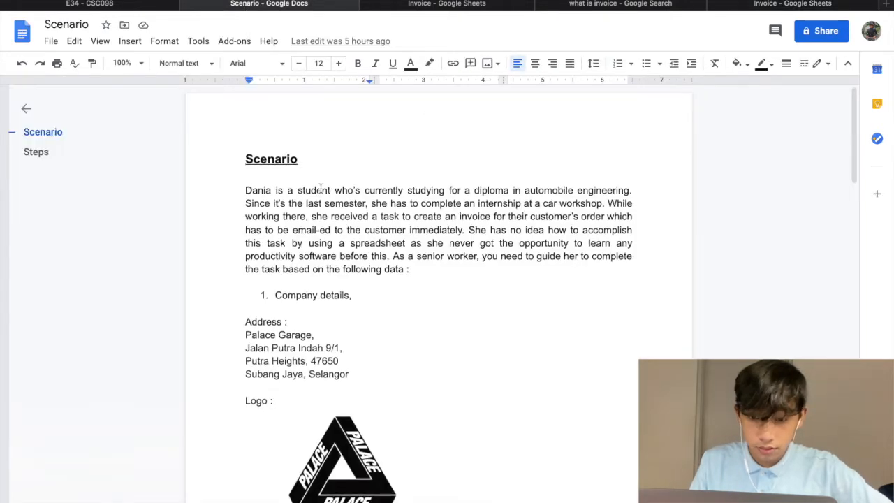
{"action": "scroll", "coordinate": [327, 195], "scroll_direction": "down", "scroll_amount": 1}
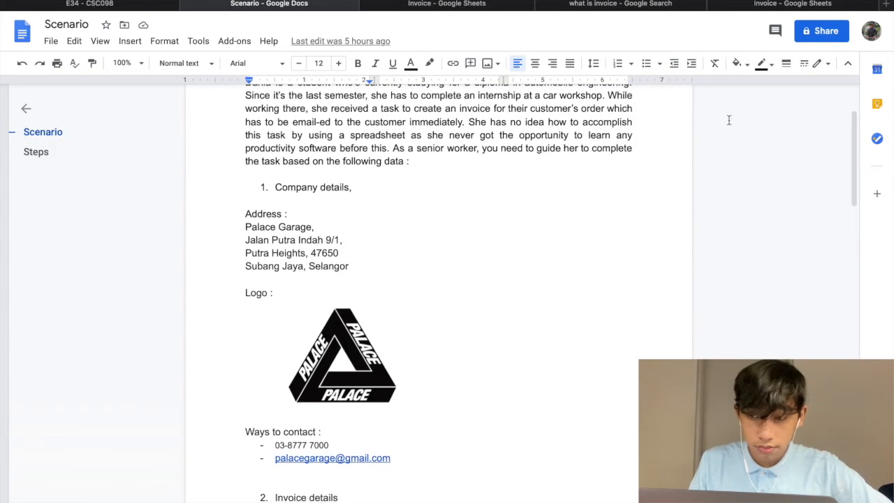
{"action": "left_click", "coordinate": [794, 4]}
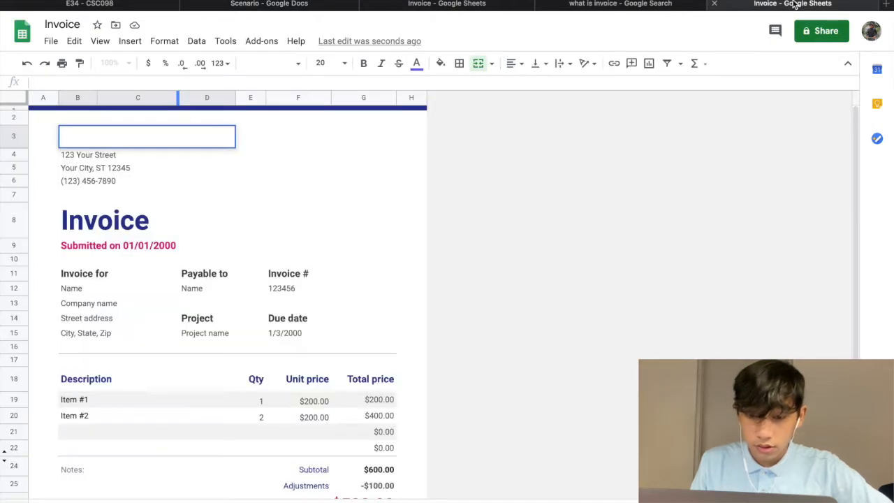
{"action": "left_click", "coordinate": [318, 7]}
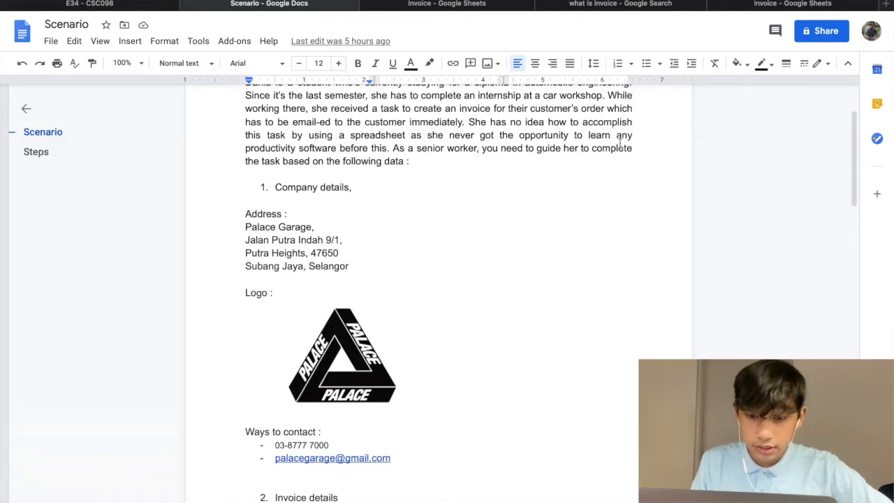
{"action": "left_click", "coordinate": [774, 5]}
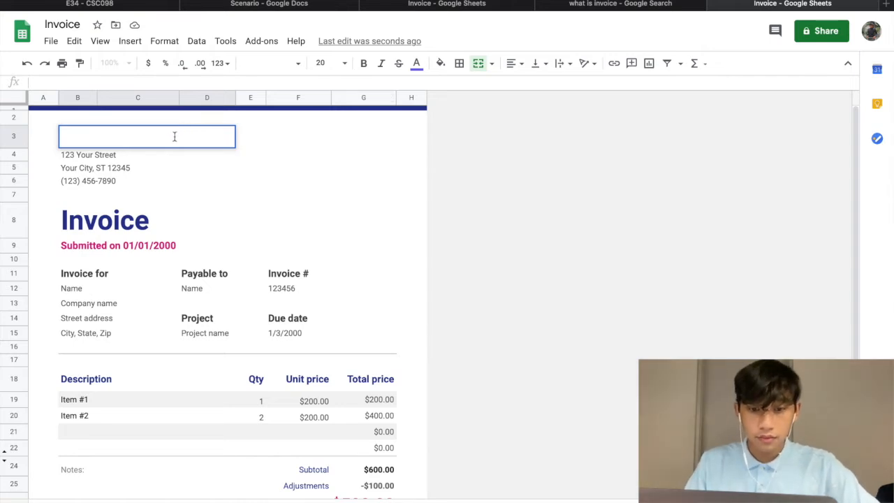
{"action": "type", "text": "Pala"}
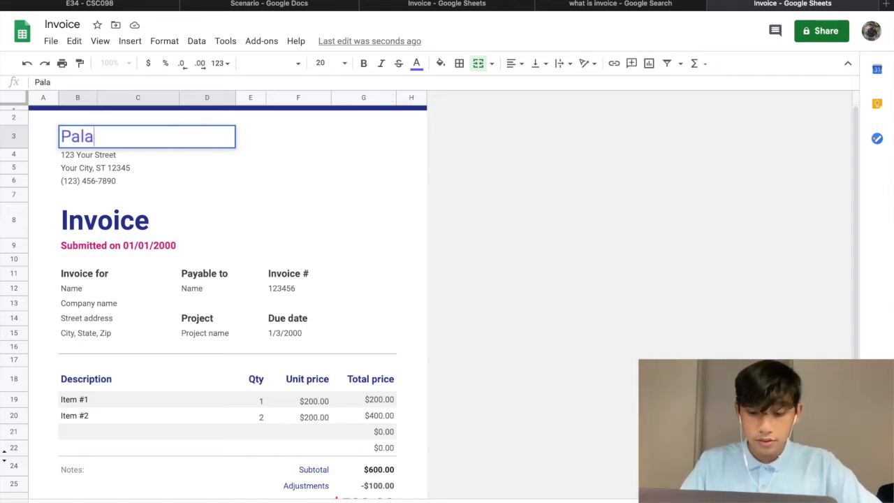
{"action": "type", "text": "ce Garage"}
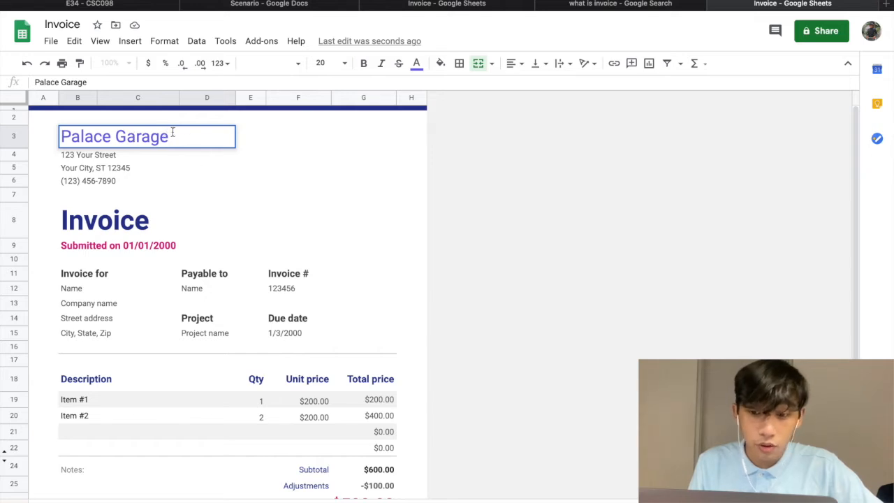
Try changing the text colour of "Palace Garage" in cell B3 to bright green.
{"action": "left_click", "coordinate": [417, 64]}
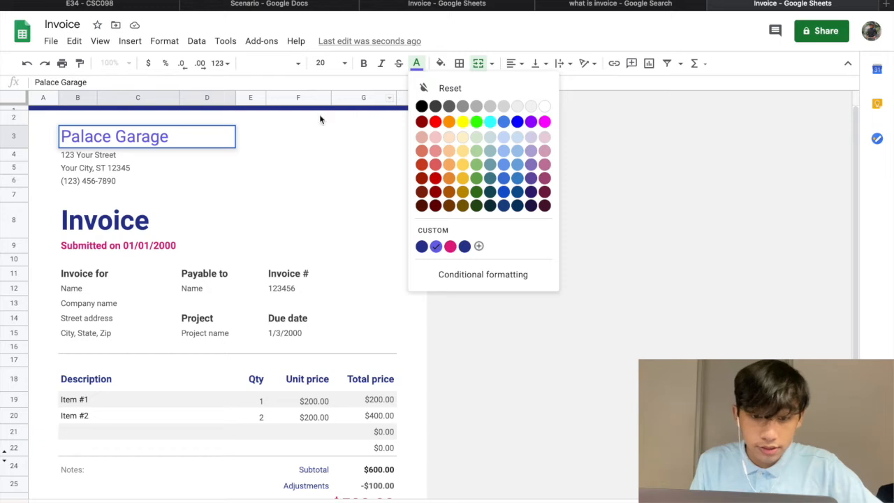
{"action": "left_click", "coordinate": [477, 126]}
{"action": "left_click_drag", "start_coordinate": [213, 128], "coordinate": [61, 136]}
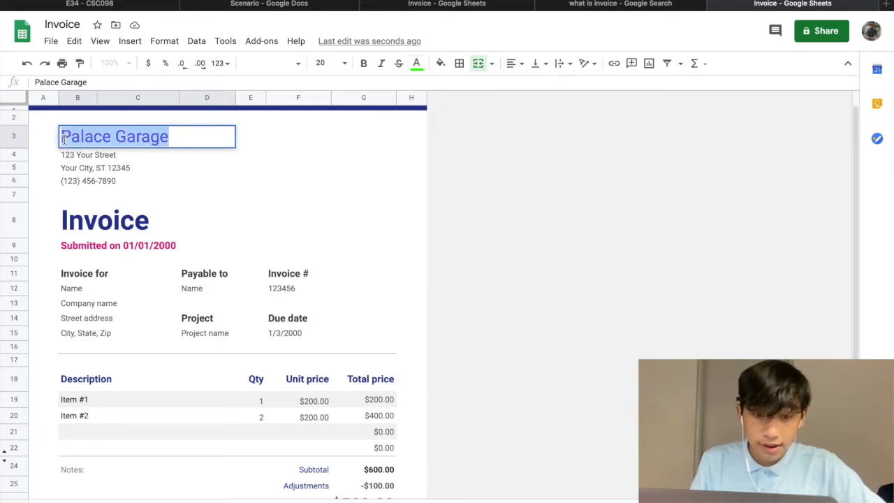
{"action": "left_click", "coordinate": [416, 63]}
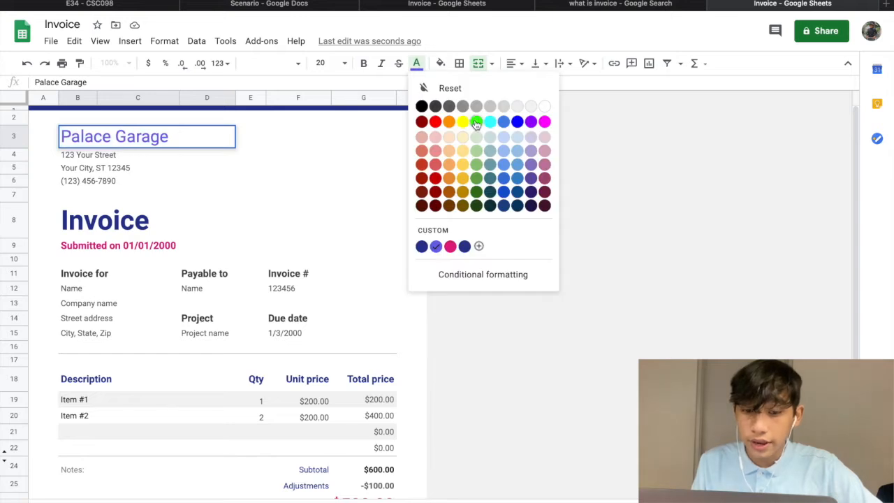
{"action": "left_click", "coordinate": [478, 127]}
Set the company name in cell B3 back to the custom light purple text colour and finish editing the cell.
{"action": "left_click", "coordinate": [416, 63]}
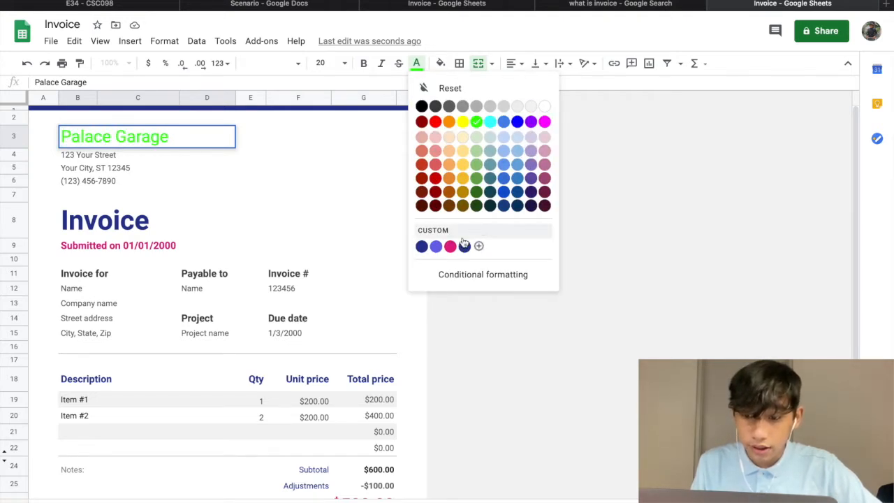
{"action": "left_click", "coordinate": [436, 246]}
{"action": "left_click", "coordinate": [302, 156]}
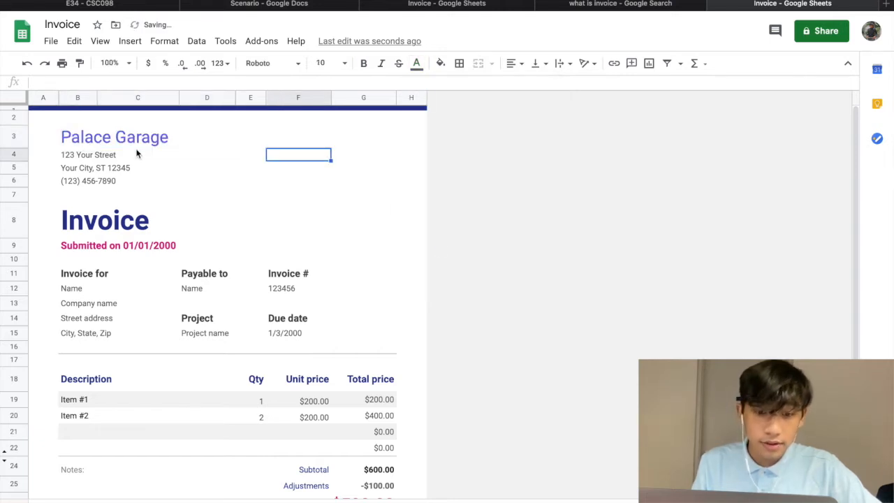
Look up the company's street address in the Scenario document and enter it in cell B4 of the invoice, replacing the placeholder street.
{"action": "left_click", "coordinate": [124, 156]}
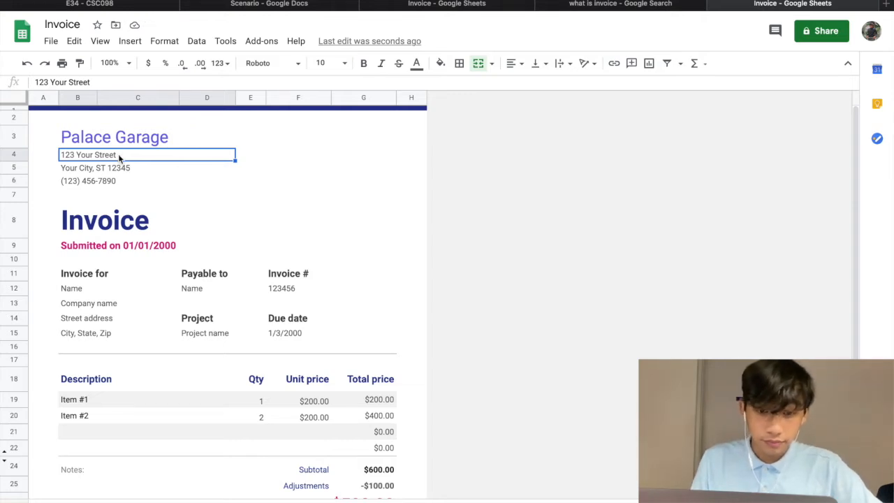
{"action": "left_click", "coordinate": [287, 4]}
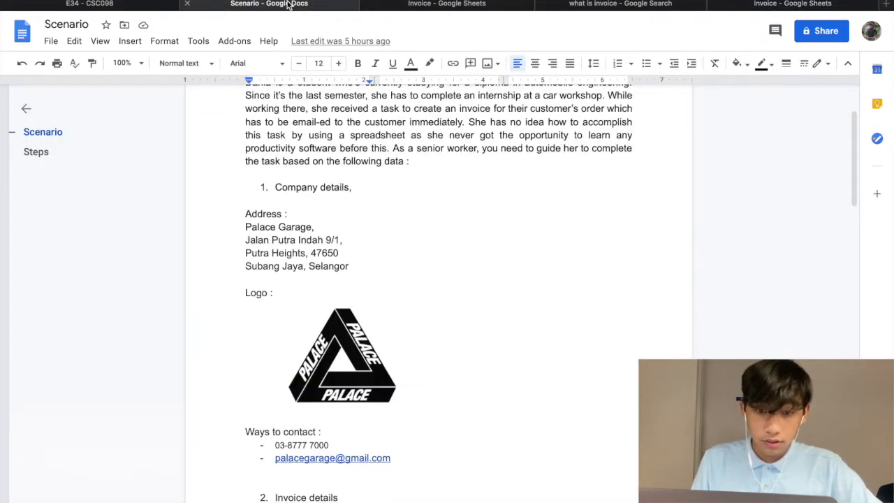
{"action": "scroll", "coordinate": [329, 254], "scroll_direction": "down", "scroll_amount": 1}
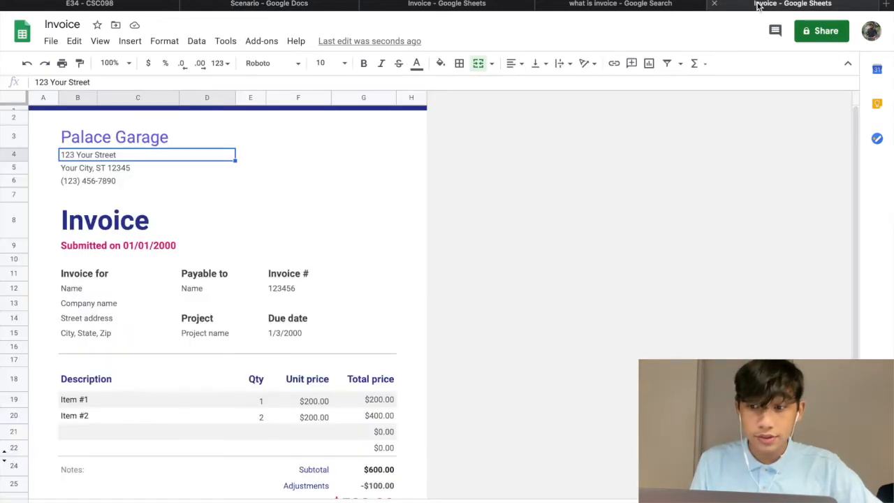
{"action": "left_click", "coordinate": [760, 5]}
{"action": "double_click", "coordinate": [218, 157]}
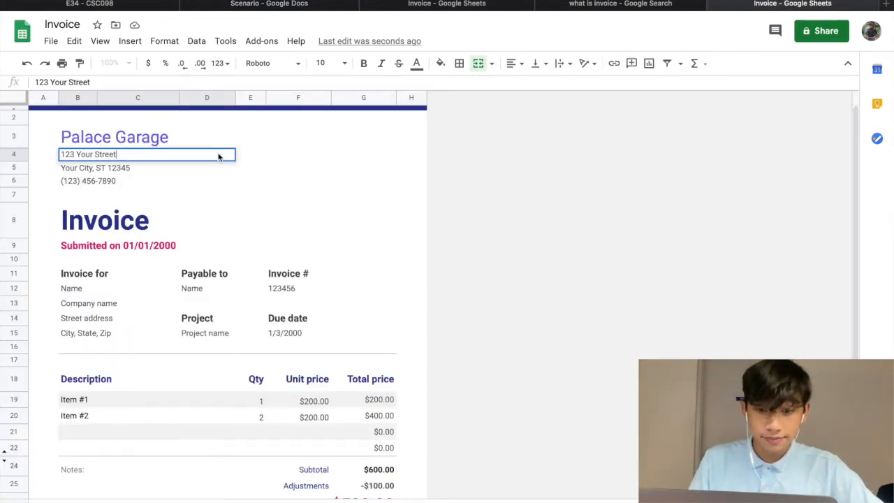
{"action": "key", "text": "BackSpace"}
{"action": "key", "text": "BackSpace"}
{"action": "key", "text": "BackSpace"}
{"action": "key", "text": "BackSpace"}
{"action": "key", "text": "BackSpace"}
{"action": "key", "text": "BackSpace"}
{"action": "key", "text": "BackSpace"}
{"action": "key", "text": "BackSpace"}
{"action": "key", "text": "BackSpace"}
{"action": "key", "text": "BackSpace"}
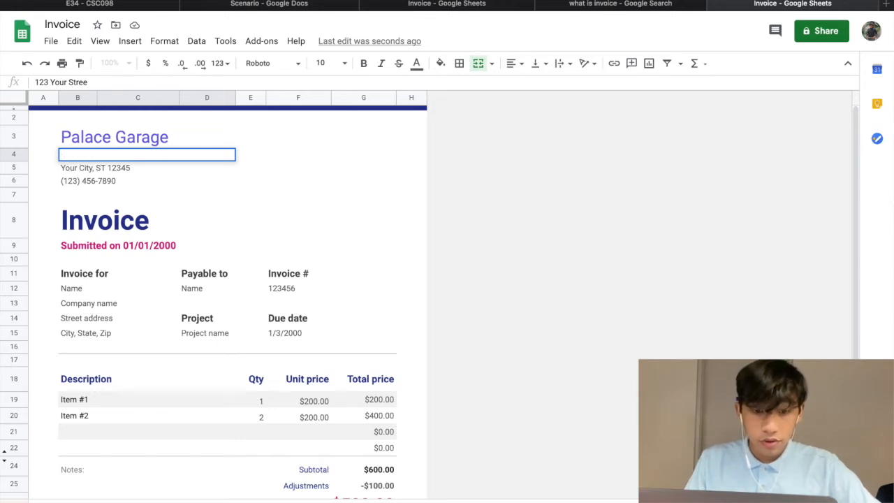
{"action": "type", "text": "Jalan "}
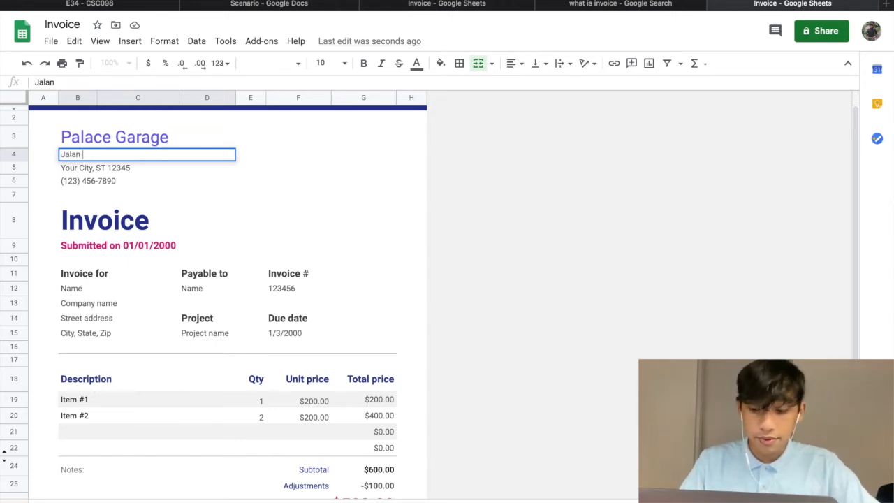
{"action": "type", "text": "Putra Indah"}
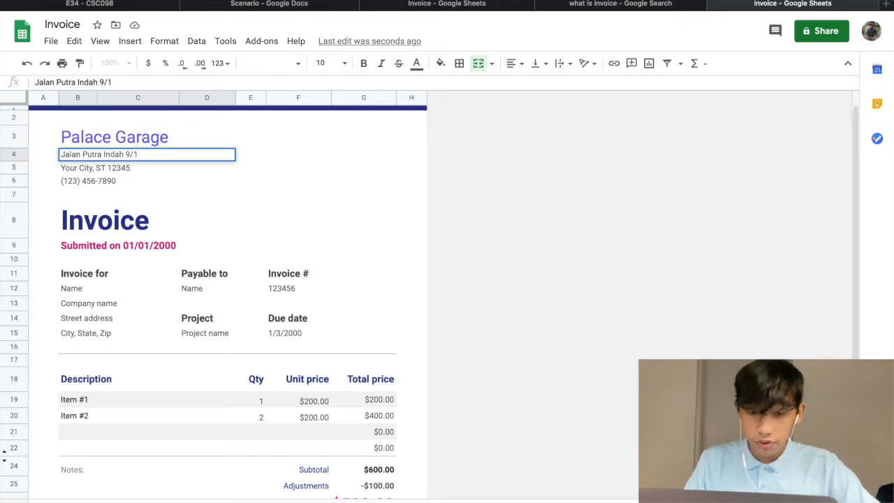
{"action": "type", "text": "9/1,"}
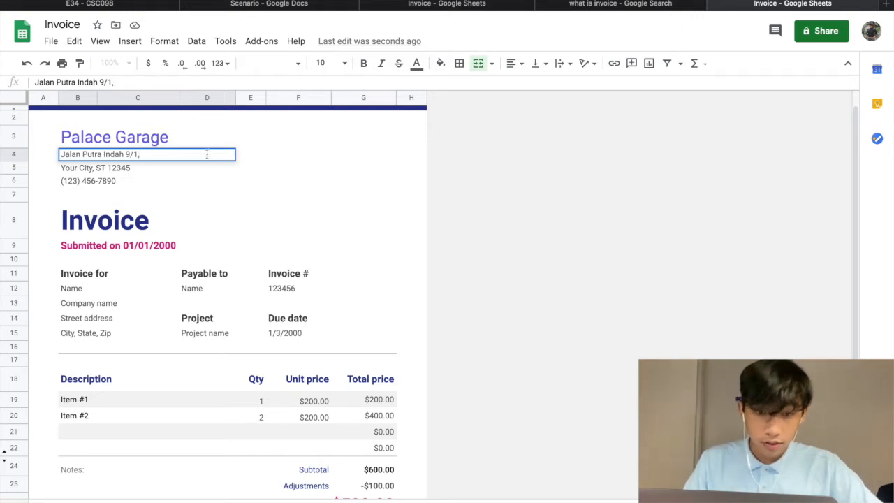
Clear the placeholder city, state and zip text from cell B5, leaving the cell in edit mode.
{"action": "left_click", "coordinate": [173, 168]}
{"action": "double_click", "coordinate": [165, 169]}
{"action": "key", "text": "BackSpace"}
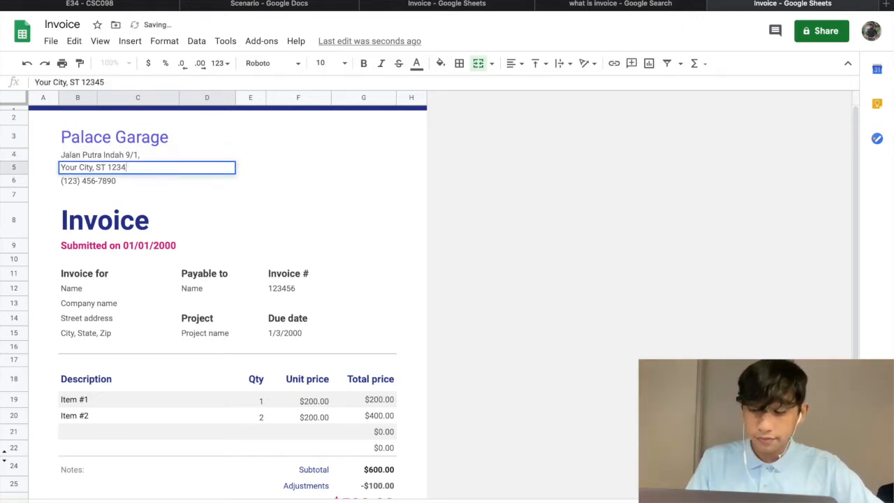
{"action": "key", "text": "BackSpace"}
{"action": "key", "text": "BackSpace"}
{"action": "key", "text": "BackSpace"}
{"action": "key", "text": "BackSpace"}
{"action": "key", "text": "BackSpace"}
{"action": "key", "text": "BackSpace"}
{"action": "key", "text": "BackSpace"}
{"action": "key", "text": "BackSpace"}
{"action": "key", "text": "BackSpace"}
{"action": "key", "text": "BackSpace"}
{"action": "key", "text": "BackSpace"}
{"action": "key", "text": "BackSpace"}
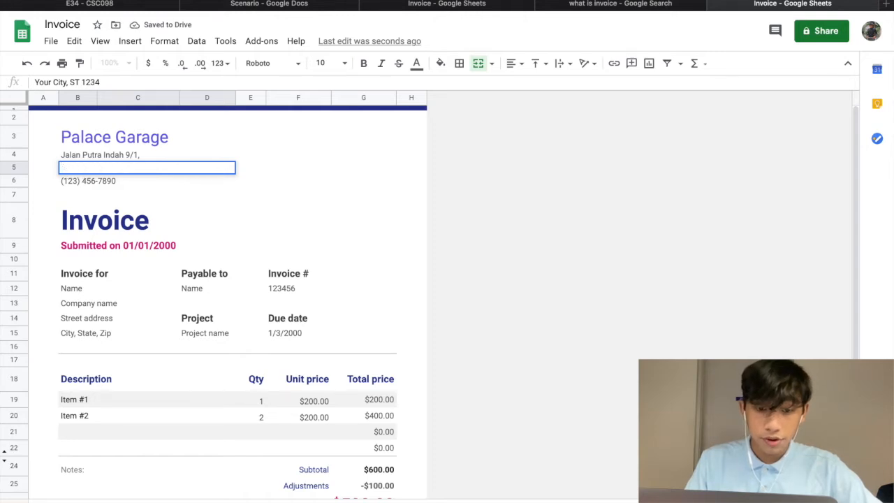
Copy the area and postcode line of the company address from the Scenario document into cell B5 of the invoice.
{"action": "left_click", "coordinate": [277, 3]}
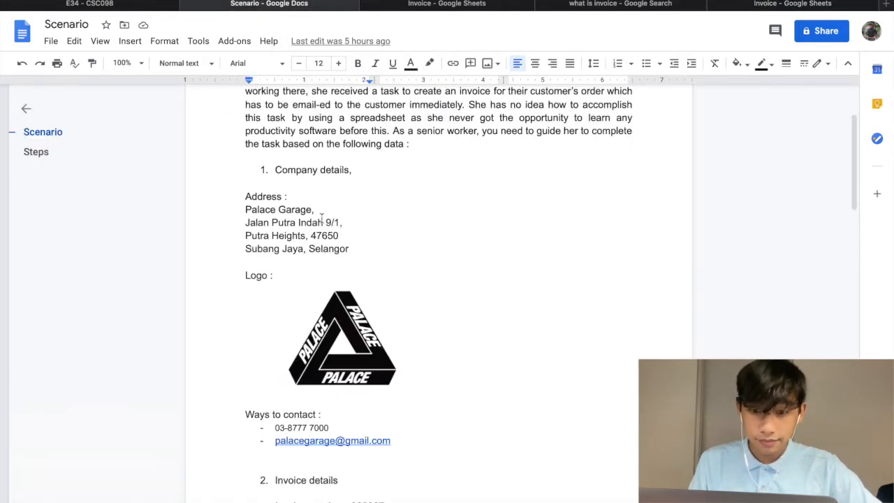
{"action": "left_click_drag", "start_coordinate": [340, 236], "coordinate": [247, 235]}
{"action": "key", "text": "ctrl+c"}
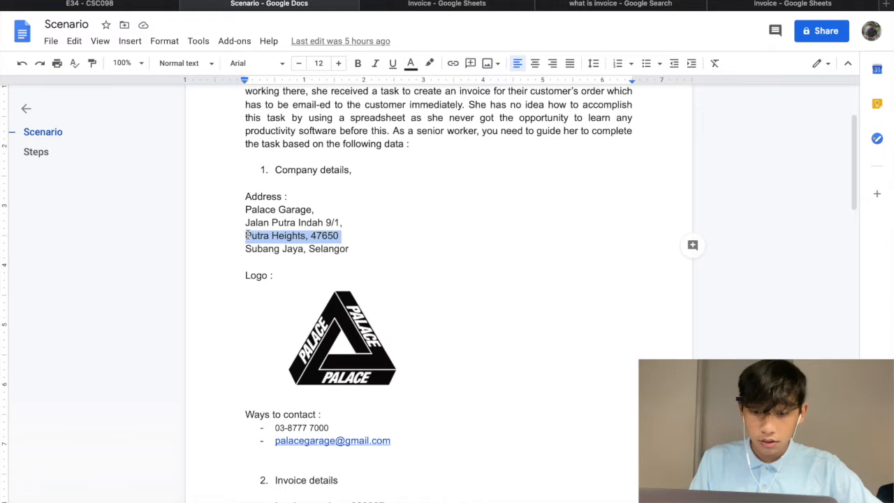
{"action": "left_click", "coordinate": [792, 4]}
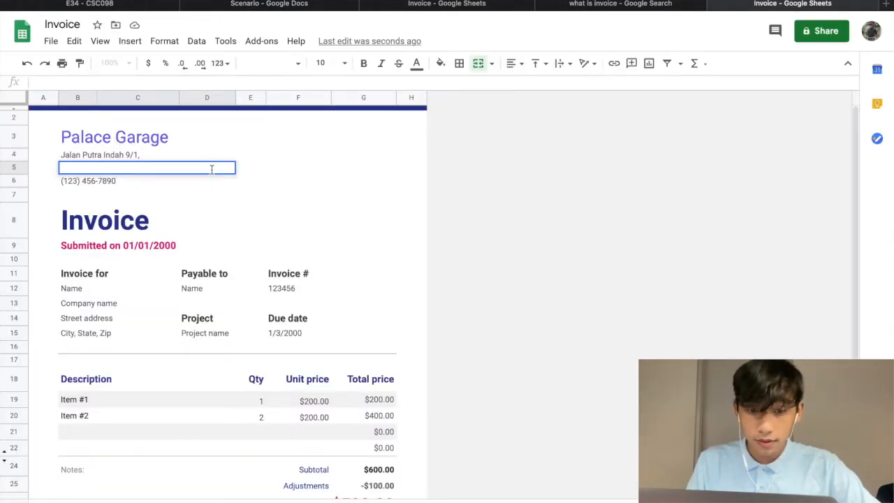
{"action": "key", "text": "ctrl+v"}
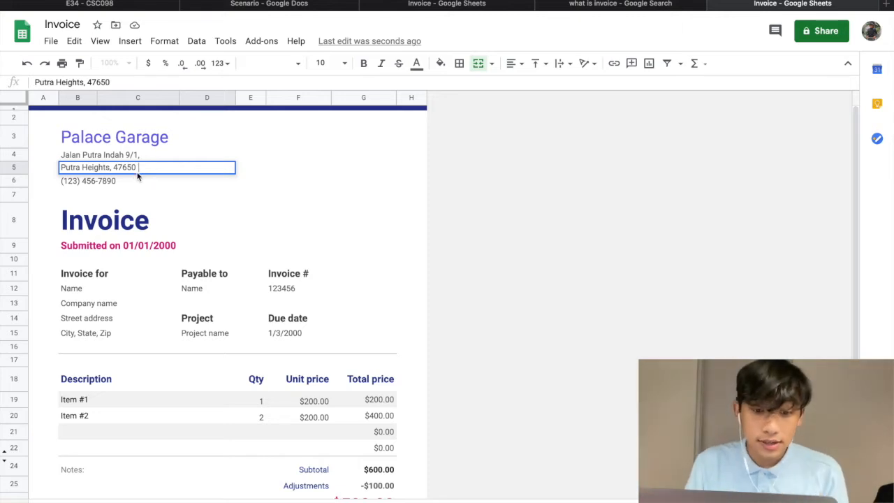
Insert a blank row below row 5 for another company address line.
{"action": "left_click", "coordinate": [136, 44]}
{"action": "left_click", "coordinate": [136, 44]}
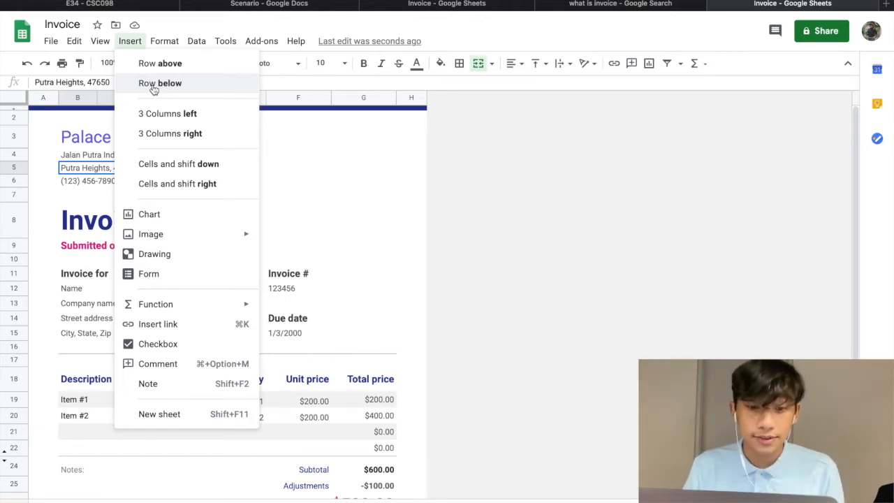
{"action": "left_click", "coordinate": [154, 83]}
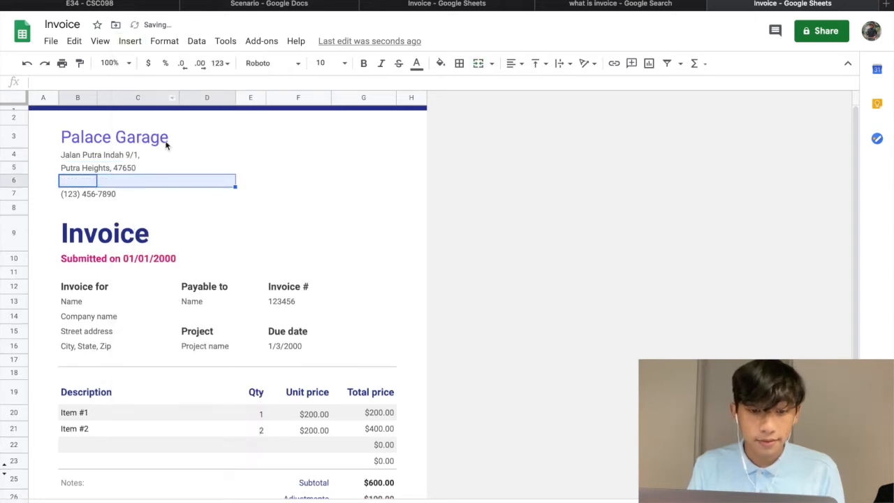
Look up the last line of the company address in the Scenario document and enter the city and state in cell B6.
{"action": "left_click", "coordinate": [260, 4]}
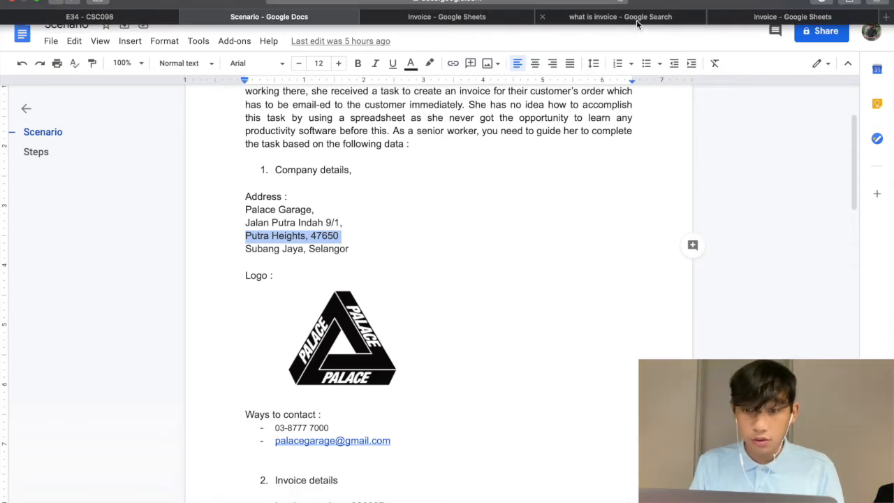
{"action": "left_click", "coordinate": [636, 20]}
{"action": "left_click", "coordinate": [798, 12]}
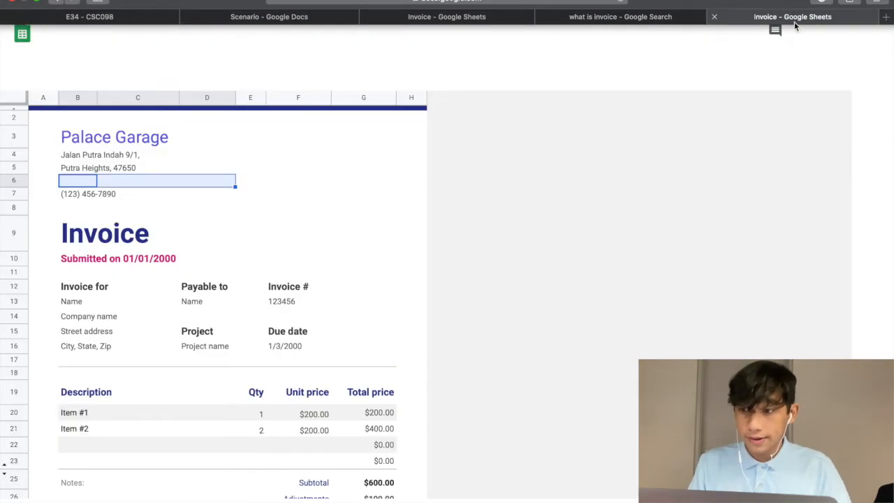
{"action": "type", "text": "Su"}
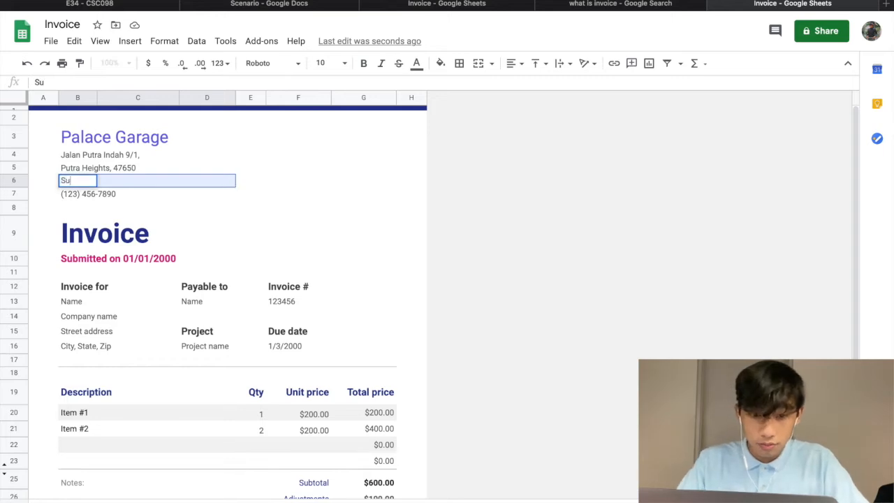
{"action": "type", "text": "bang "}
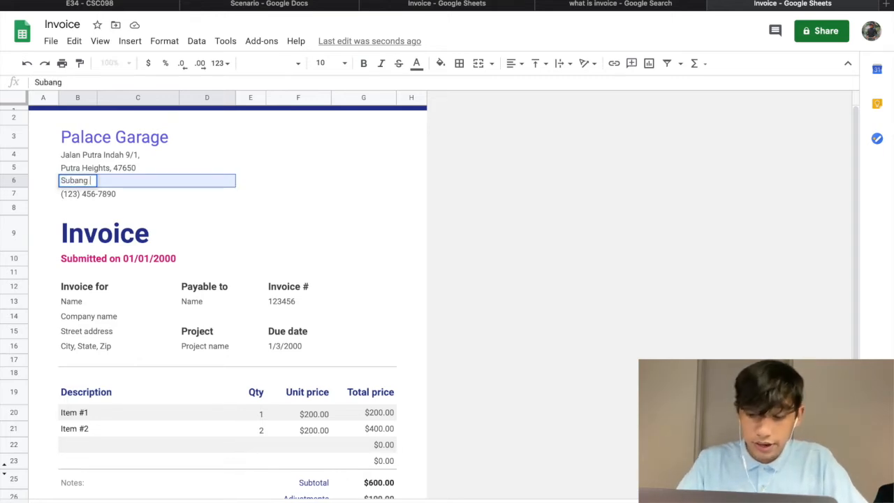
{"action": "type", "text": "Jaya, Selanho"}
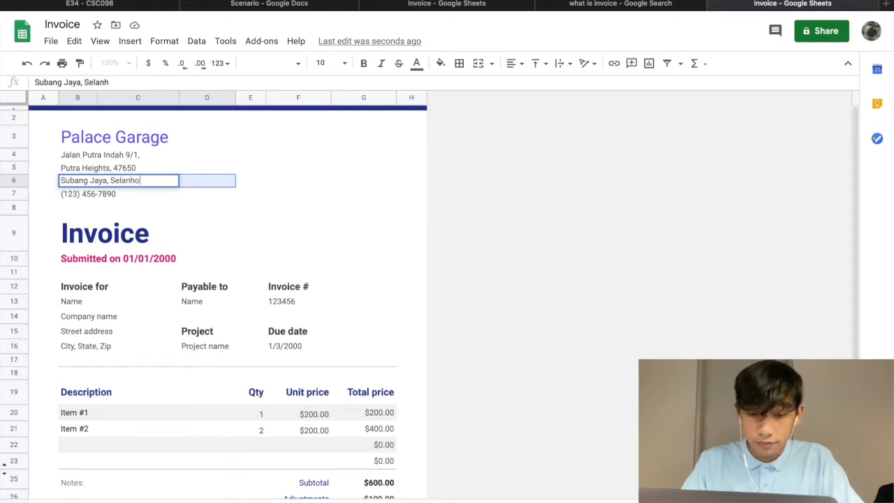
{"action": "key", "text": "BackSpace"}
{"action": "key", "text": "BackSpace"}
{"action": "type", "text": "gor."}
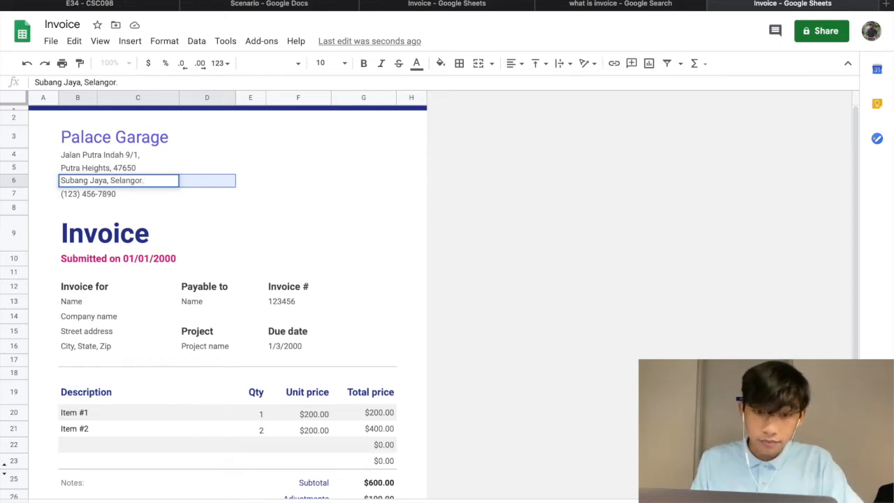
Clear the placeholder phone number from cell B7, leaving the cell in edit mode.
{"action": "left_click", "coordinate": [146, 194]}
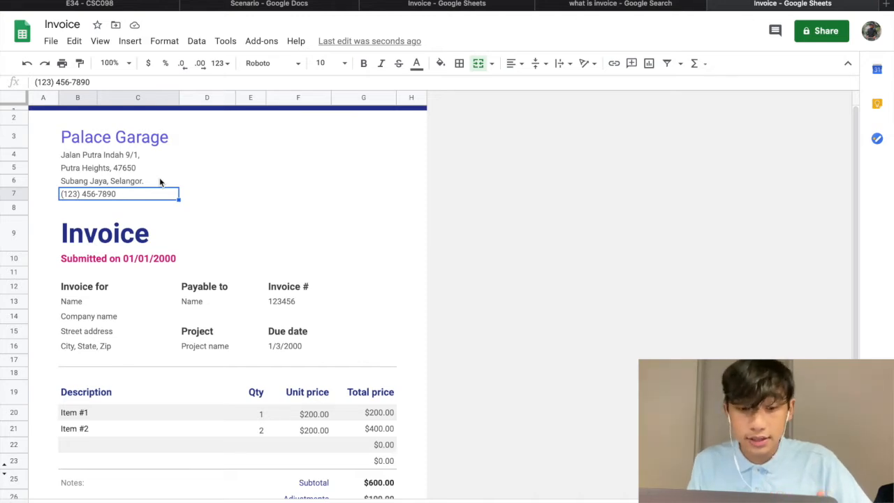
{"action": "key", "text": "Return"}
{"action": "key", "text": "BackSpace"}
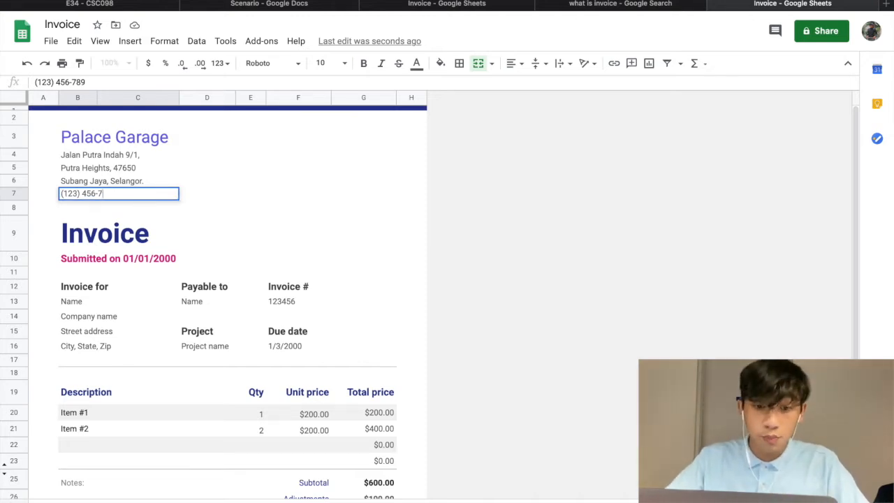
{"action": "key", "text": "BackSpace"}
{"action": "key", "text": "BackSpace"}
{"action": "key", "text": "BackSpace"}
{"action": "key", "text": "BackSpace"}
{"action": "key", "text": "BackSpace"}
{"action": "key", "text": "BackSpace"}
{"action": "key", "text": "BackSpace"}
{"action": "key", "text": "BackSpace"}
{"action": "key", "text": "BackSpace"}
{"action": "key", "text": "BackSpace"}
{"action": "key", "text": "BackSpace"}
{"action": "key", "text": "BackSpace"}
{"action": "key", "text": "BackSpace"}
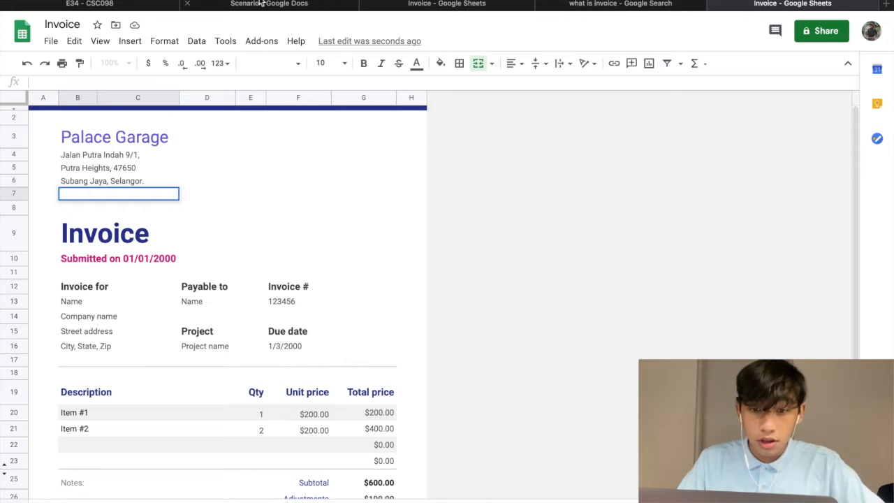
Copy the company's phone number from the Scenario document's contact details into cell B7 of the invoice.
{"action": "left_click", "coordinate": [260, 4]}
{"action": "scroll", "coordinate": [321, 258], "scroll_direction": "down", "scroll_amount": 1}
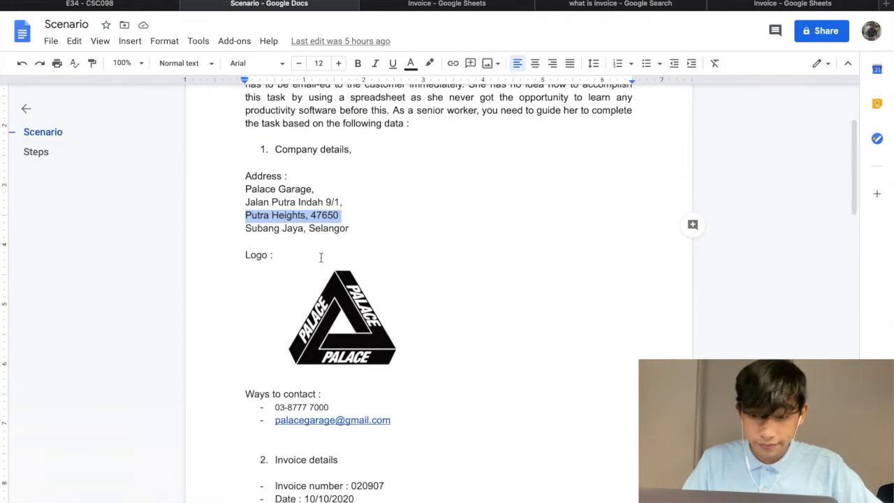
{"action": "scroll", "coordinate": [321, 258], "scroll_direction": "down", "scroll_amount": 1}
{"action": "left_click_drag", "start_coordinate": [328, 369], "coordinate": [278, 369]}
{"action": "key", "text": "ctrl+c"}
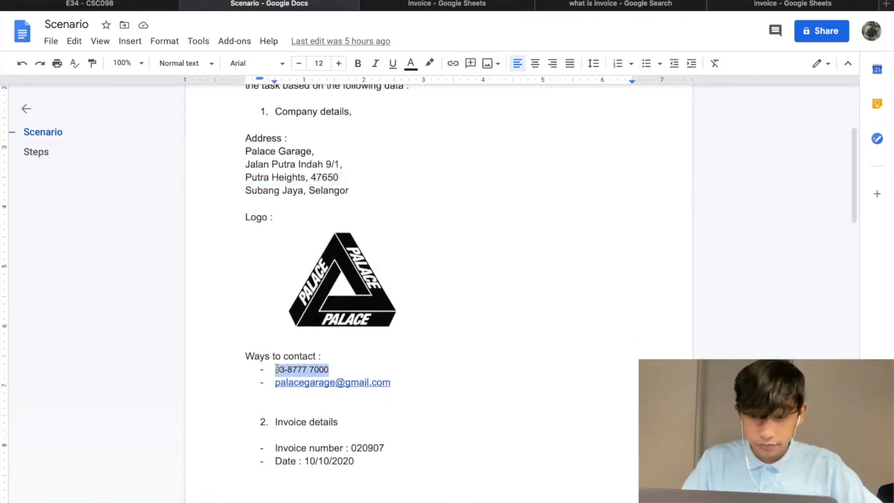
{"action": "left_click", "coordinate": [763, 4]}
{"action": "double_click", "coordinate": [148, 195]}
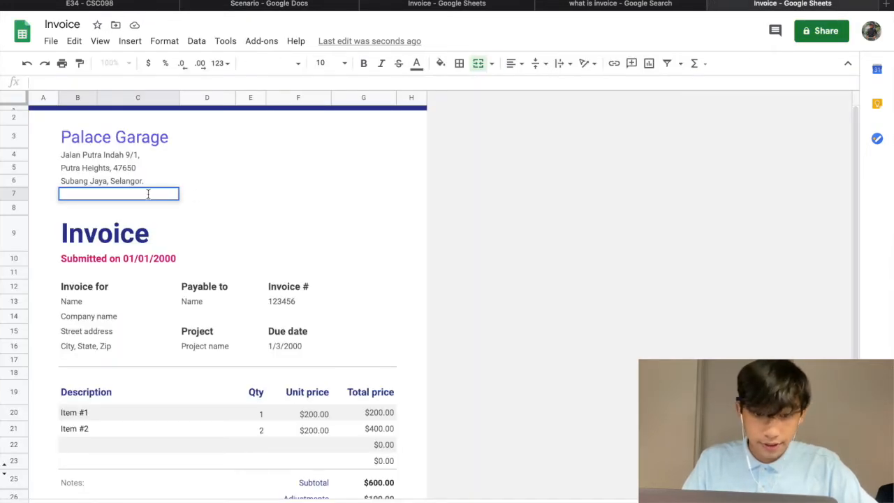
{"action": "key", "text": "ctrl+v"}
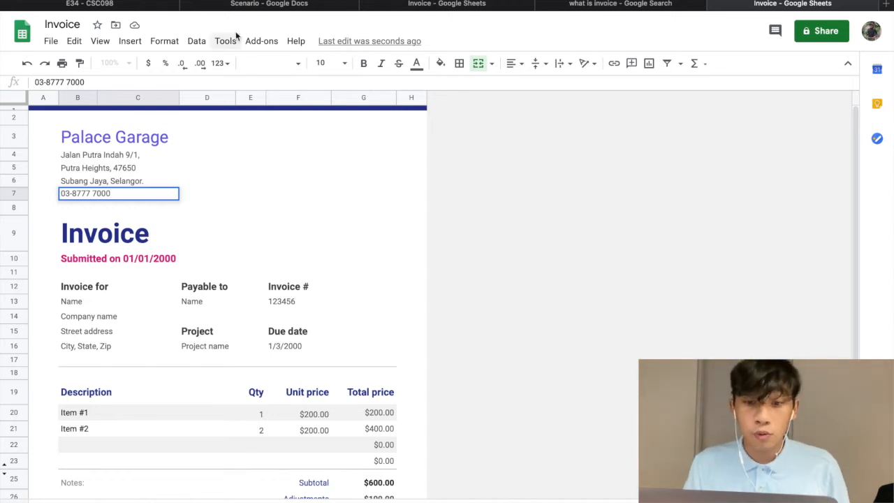
Check the remaining contact details in the Scenario document and insert a blank row below row 7 of the invoice.
{"action": "left_click", "coordinate": [269, 4]}
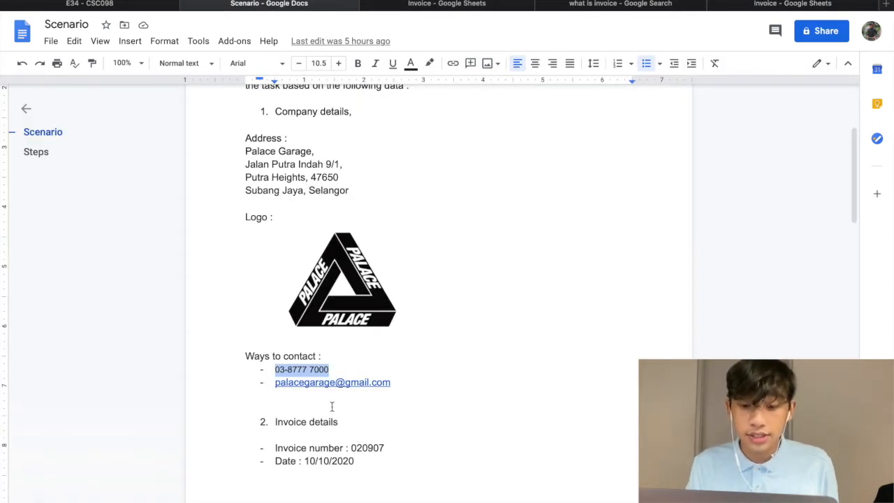
{"action": "left_click", "coordinate": [769, 5]}
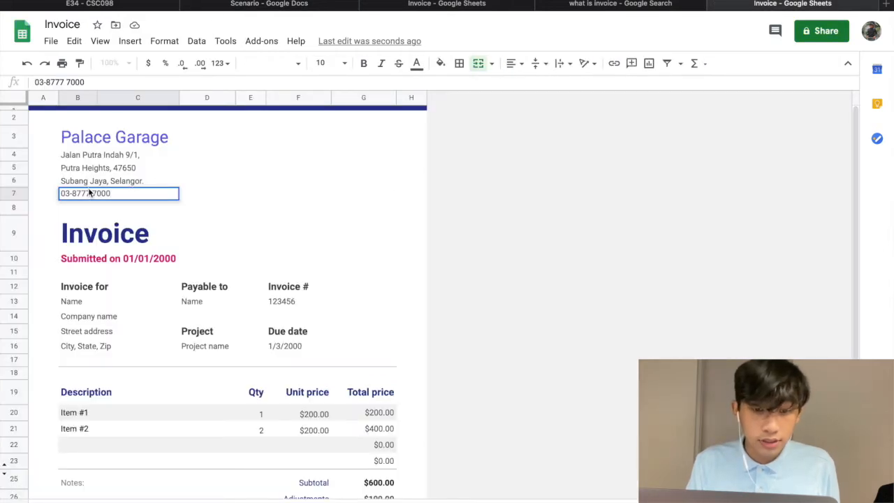
{"action": "left_click", "coordinate": [137, 41]}
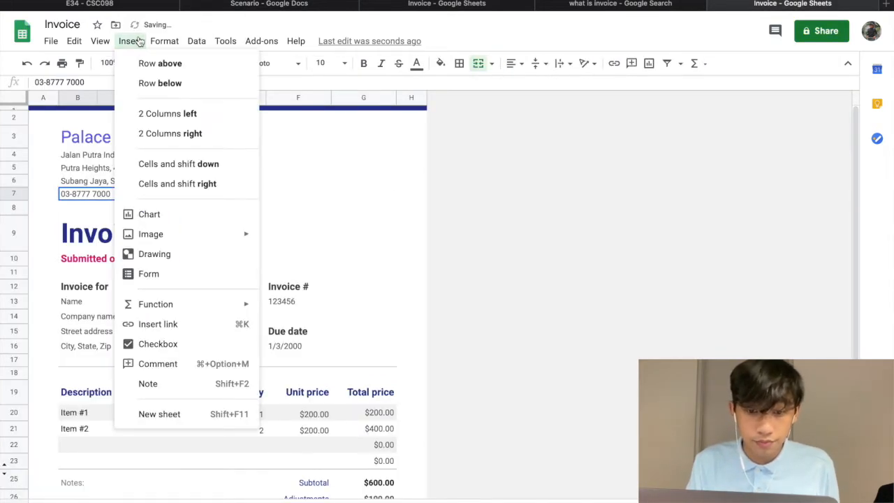
{"action": "left_click", "coordinate": [183, 87]}
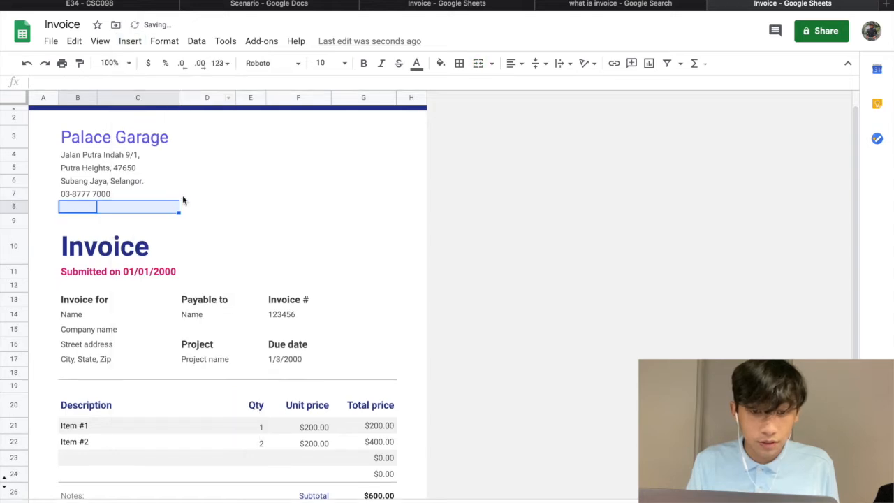
Copy the company's e-mail address from the Scenario document's contact details into cell B8 of the invoice.
{"action": "left_click", "coordinate": [257, 7]}
{"action": "left_click", "coordinate": [392, 383]}
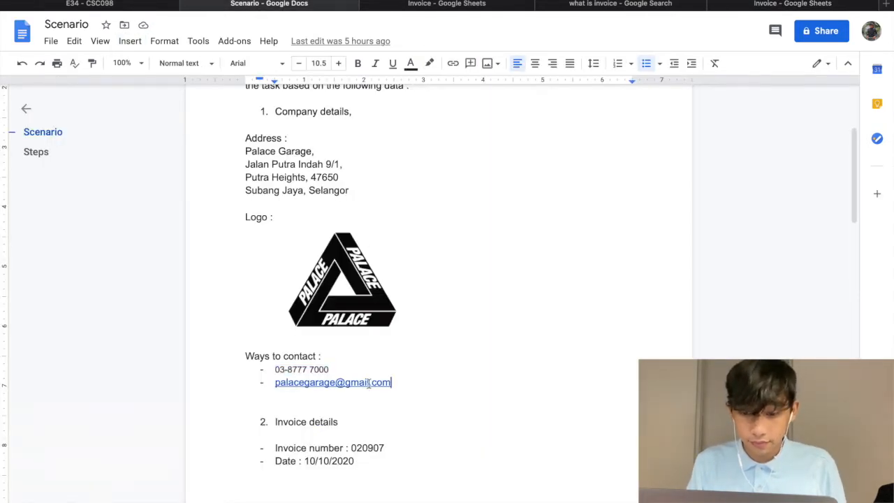
{"action": "left_click_drag", "start_coordinate": [392, 383], "coordinate": [272, 383]}
{"action": "key", "text": "ctrl+c"}
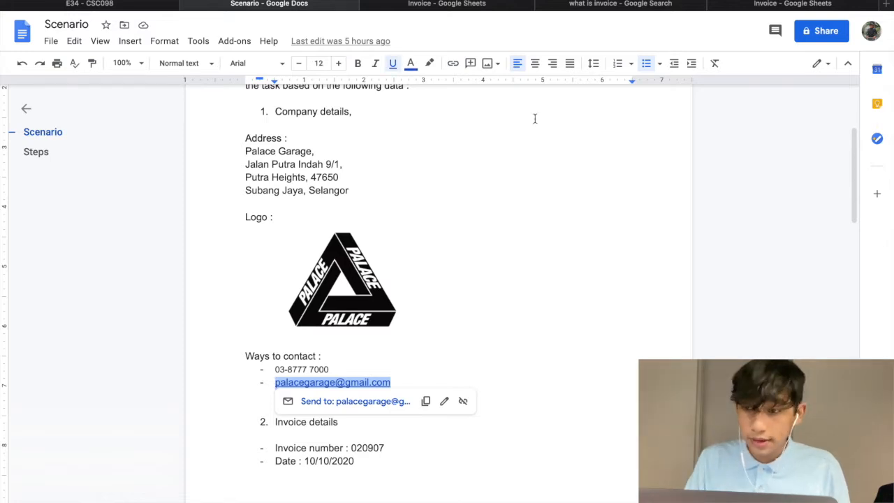
{"action": "left_click", "coordinate": [755, 6]}
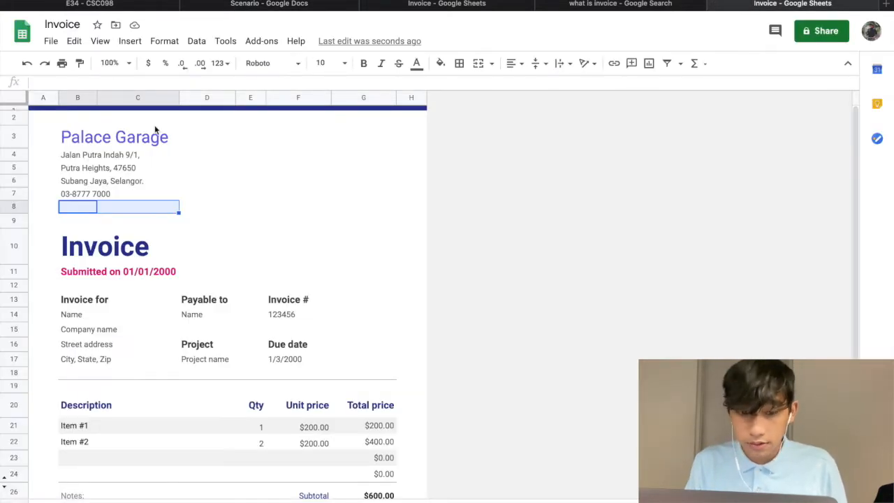
{"action": "key", "text": "ctrl+v"}
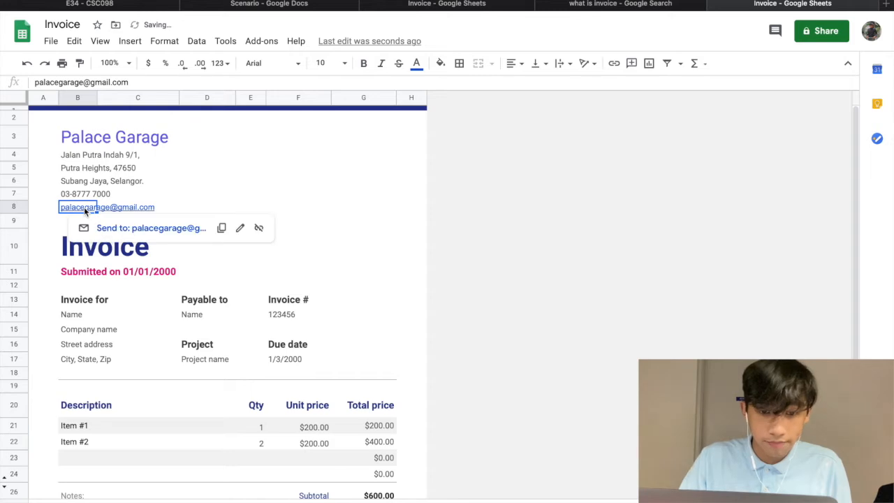
{"action": "left_click", "coordinate": [210, 180]}
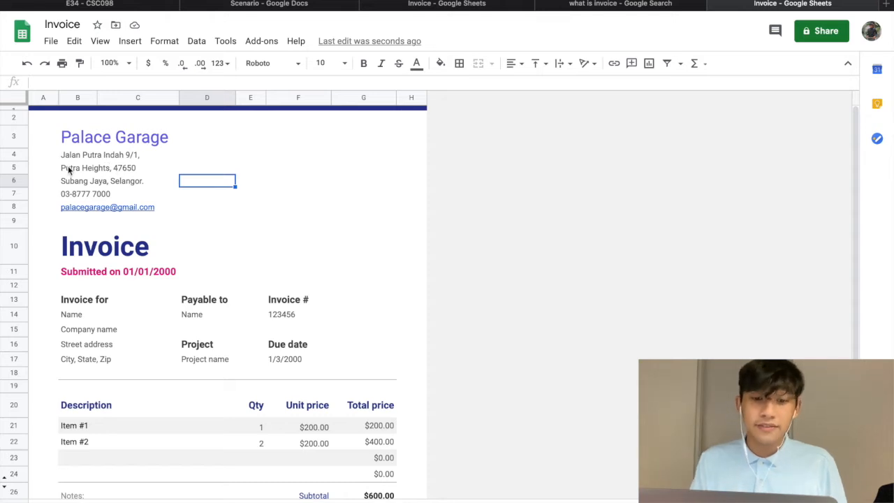
Make the company's phone number in cell B7 bold.
{"action": "left_click", "coordinate": [115, 194]}
{"action": "double_click", "coordinate": [107, 195]}
{"action": "left_click_drag", "start_coordinate": [113, 194], "coordinate": [60, 195]}
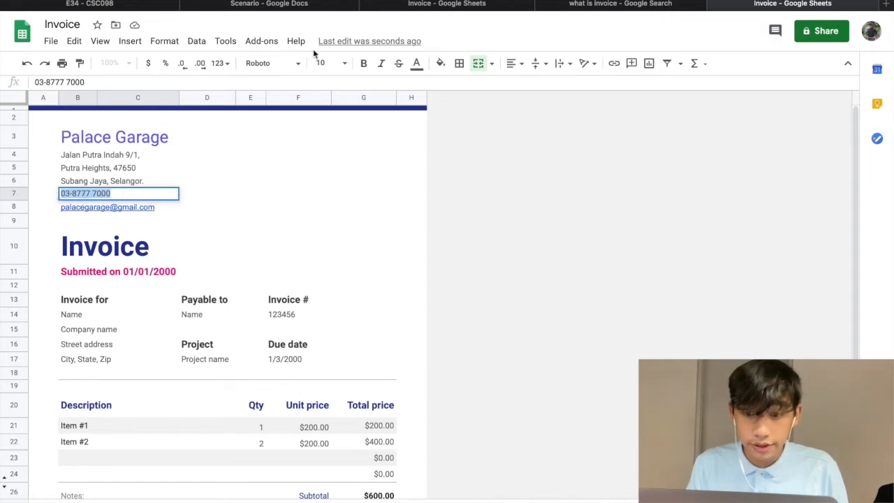
{"action": "left_click", "coordinate": [363, 63]}
{"action": "left_click", "coordinate": [361, 175]}
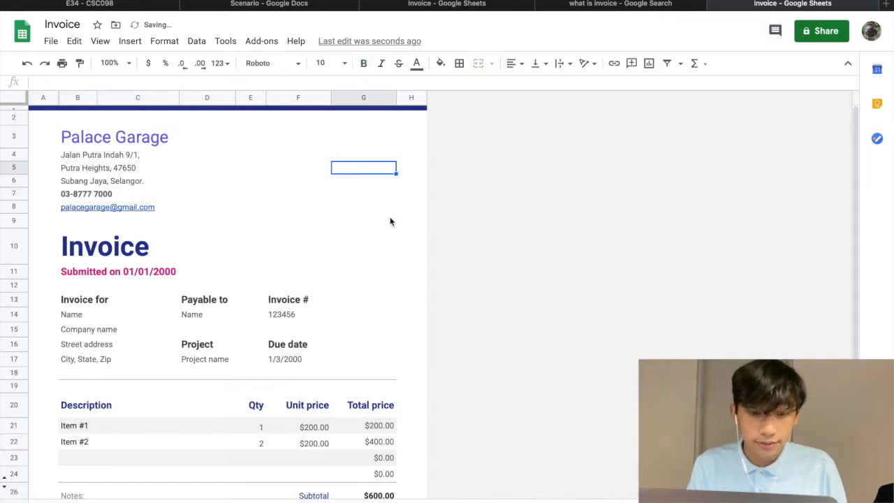
Review the invoice layout and look up the company logo in the Scenario document.
{"action": "scroll", "coordinate": [331, 239], "scroll_direction": "down", "scroll_amount": 2}
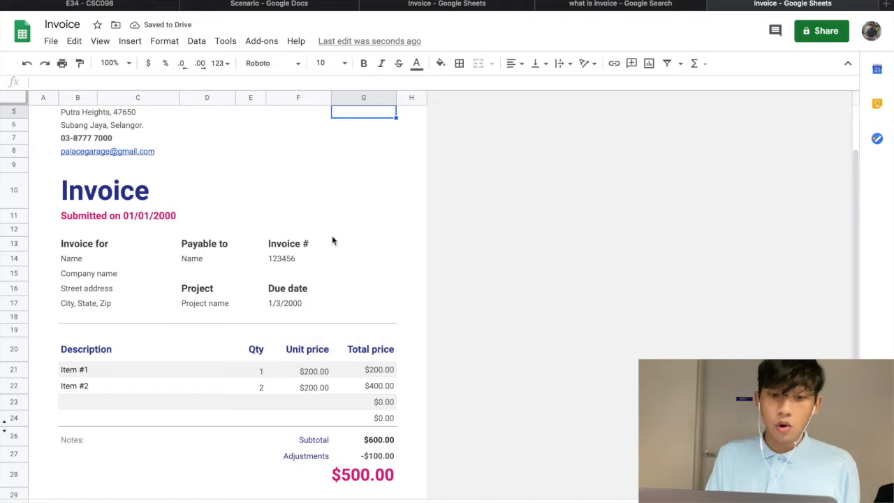
{"action": "scroll", "coordinate": [332, 241], "scroll_direction": "up", "scroll_amount": 2}
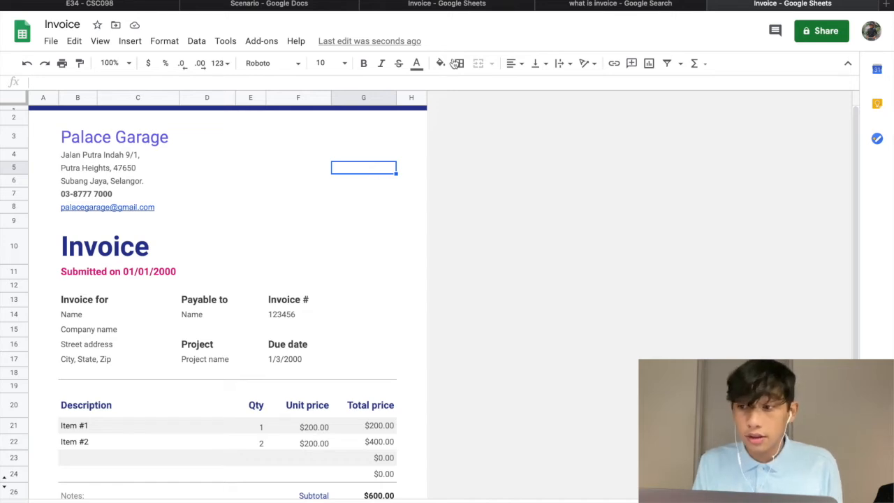
{"action": "left_click", "coordinate": [306, 4]}
{"action": "left_click", "coordinate": [358, 242]}
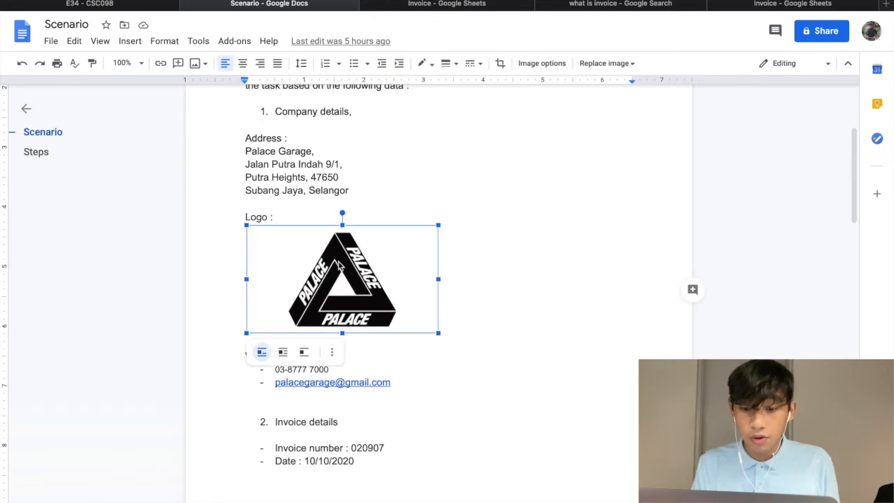
{"action": "right_click", "coordinate": [338, 260]}
{"action": "left_click", "coordinate": [391, 214]}
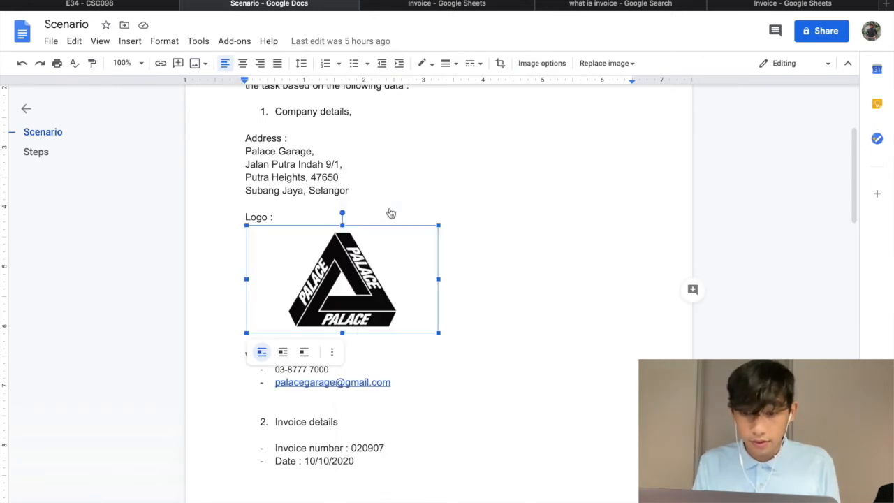
{"action": "left_click", "coordinate": [762, 6]}
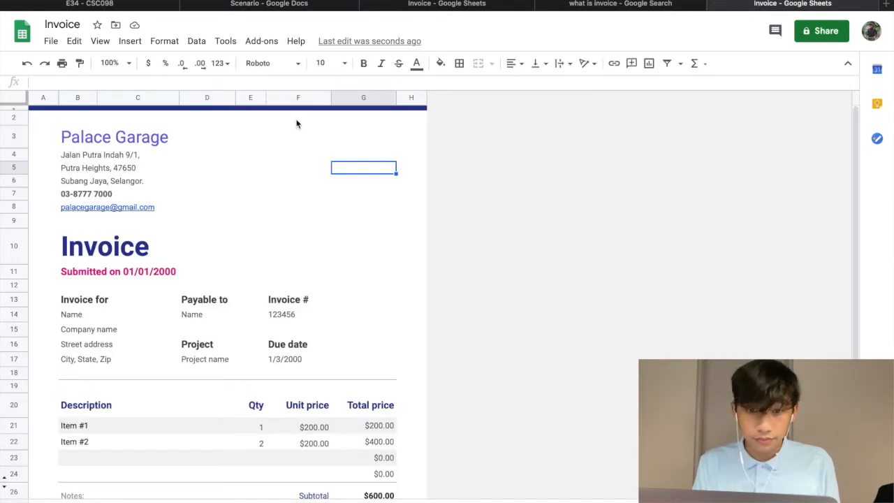
Start inserting an image inside cell G5 of the invoice.
{"action": "left_click", "coordinate": [132, 43]}
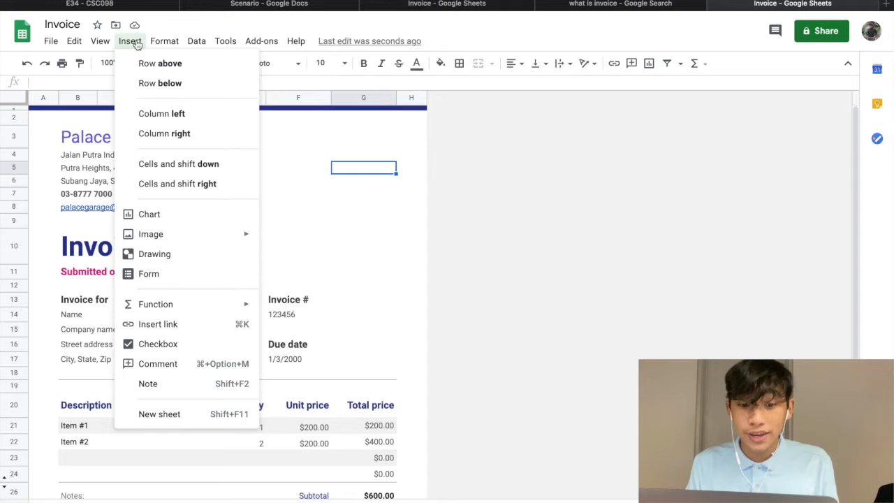
{"action": "mouse_move", "coordinate": [164, 41]}
{"action": "mouse_move", "coordinate": [130, 41]}
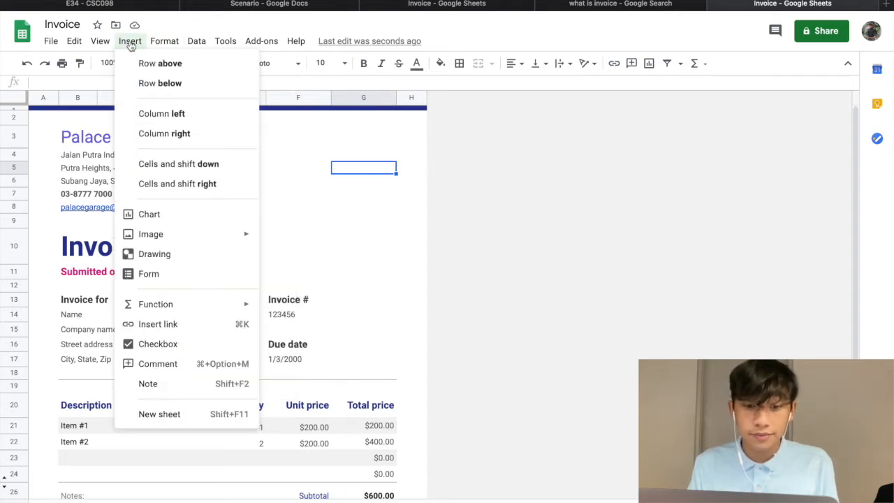
{"action": "mouse_move", "coordinate": [180, 241]}
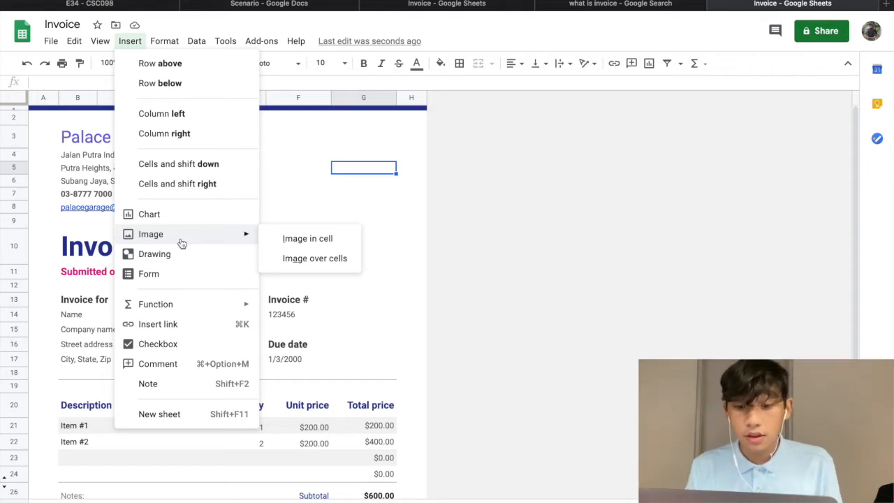
{"action": "left_click", "coordinate": [301, 238]}
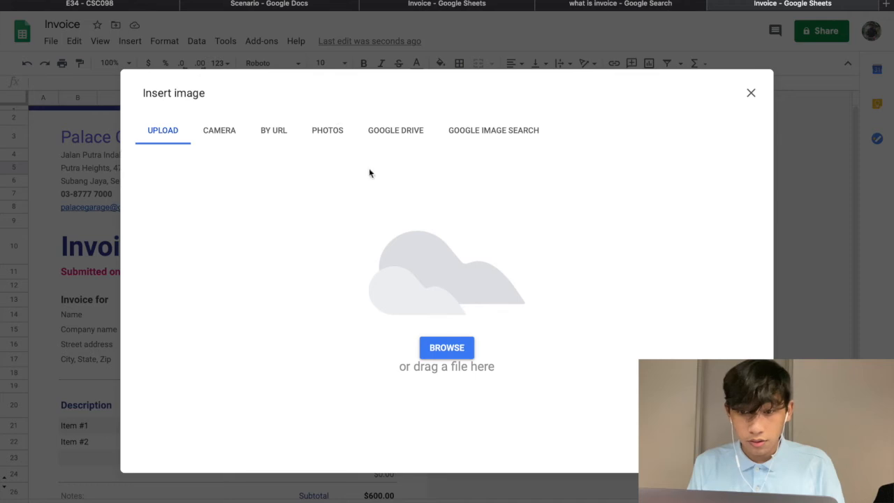
Examine the available image sources: upload, camera with access allowed, URL, Photos and Google Drive.
{"action": "left_click", "coordinate": [340, 135]}
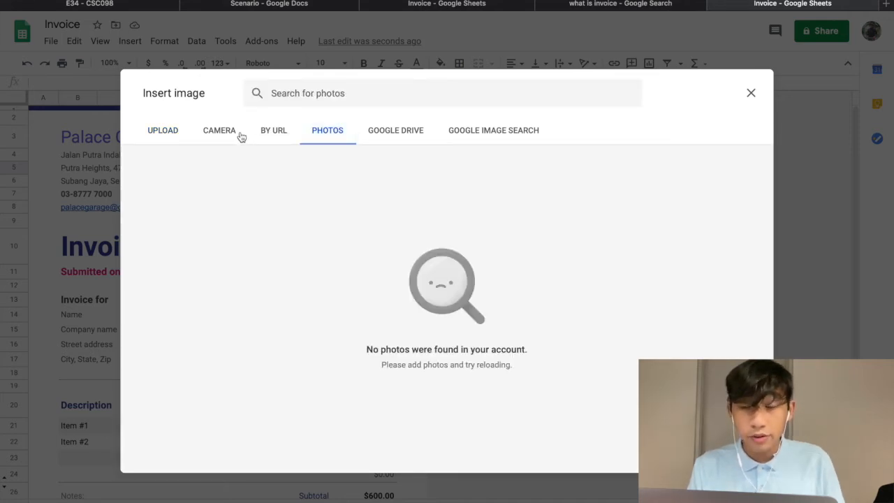
{"action": "left_click", "coordinate": [186, 132]}
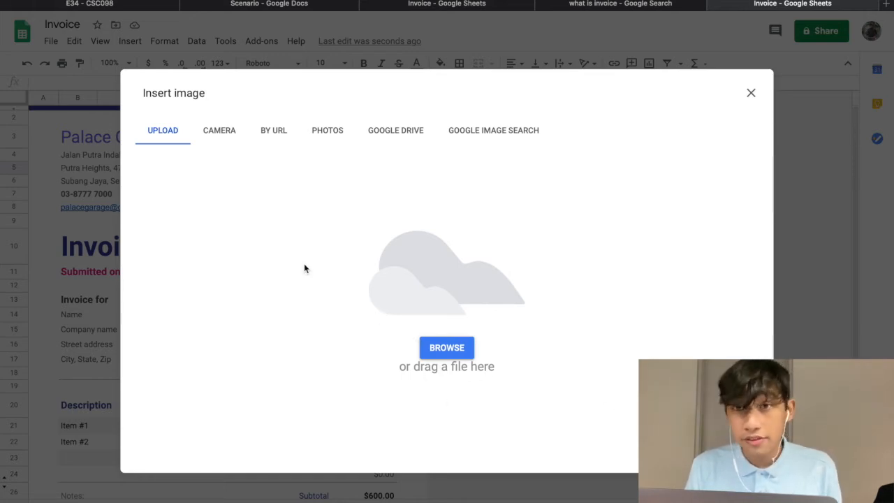
{"action": "left_click", "coordinate": [221, 137]}
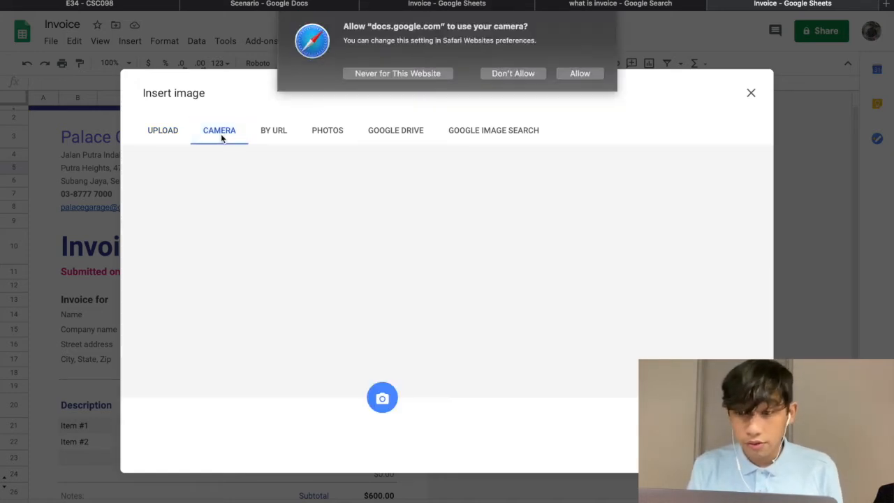
{"action": "left_click", "coordinate": [580, 73]}
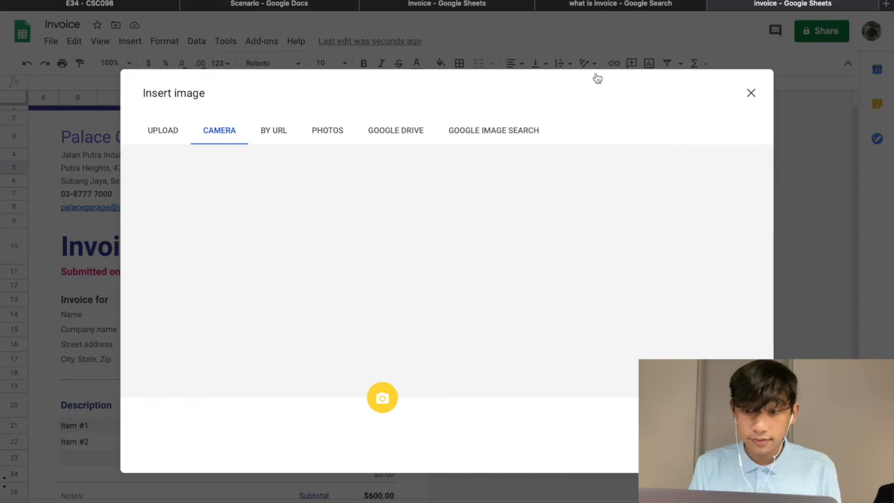
{"action": "left_click", "coordinate": [273, 137]}
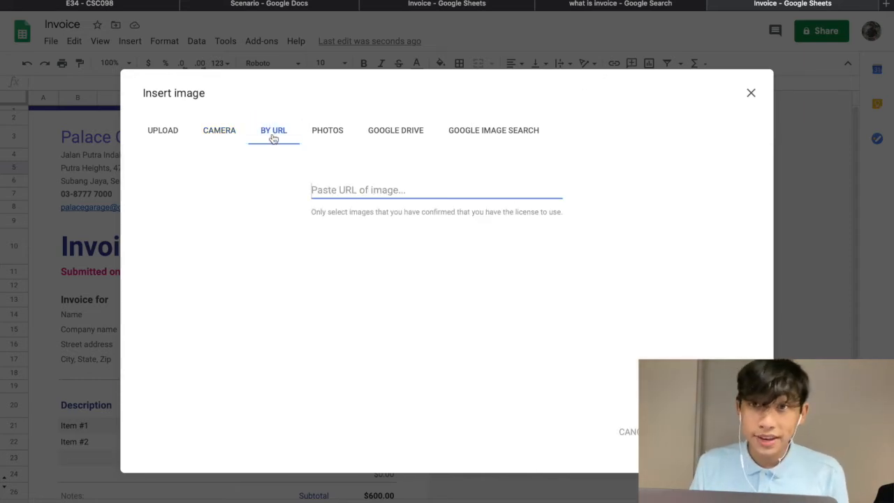
{"action": "left_click", "coordinate": [321, 140]}
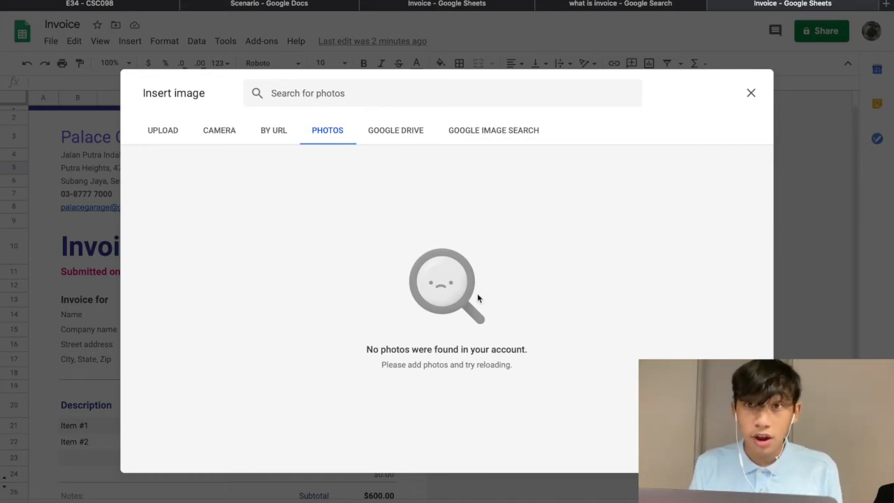
{"action": "left_click", "coordinate": [394, 135]}
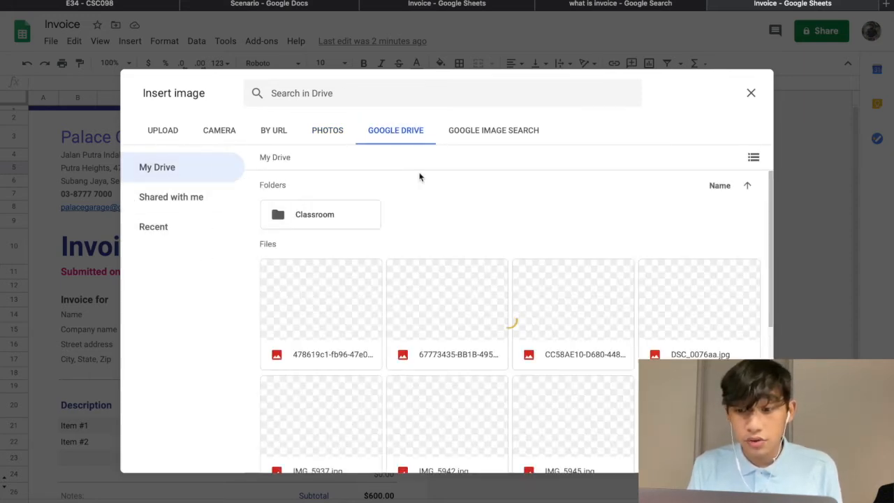
Search Google Images for "palace logo" and insert the triangular black Palace logo into cell G5.
{"action": "left_click", "coordinate": [493, 134]}
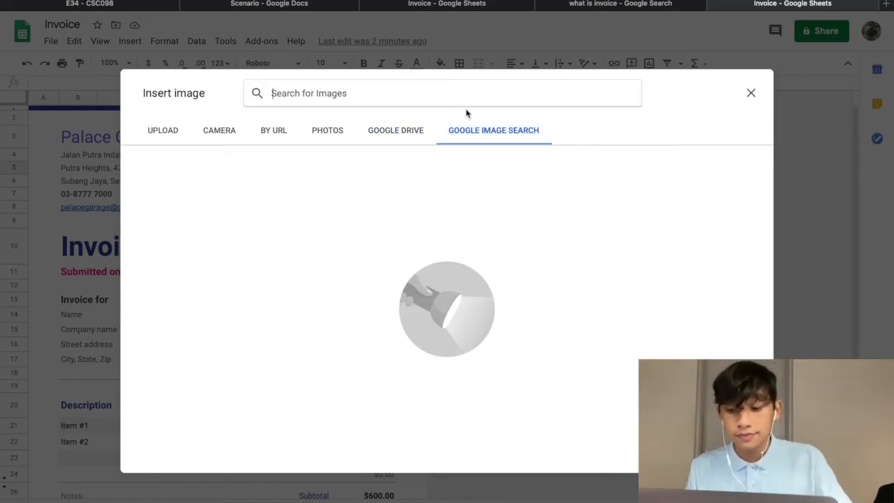
{"action": "type", "text": "palace k"}
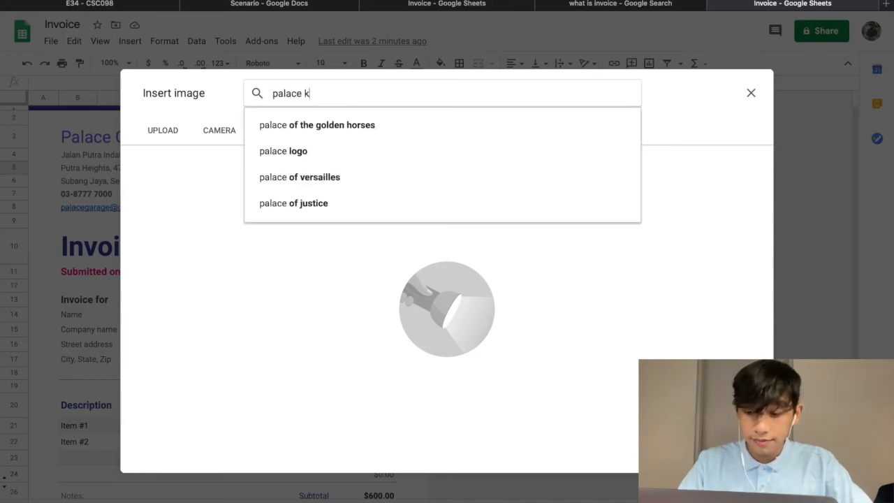
{"action": "key", "text": "BackSpace"}
{"action": "type", "text": "logo"}
{"action": "key", "text": "Return"}
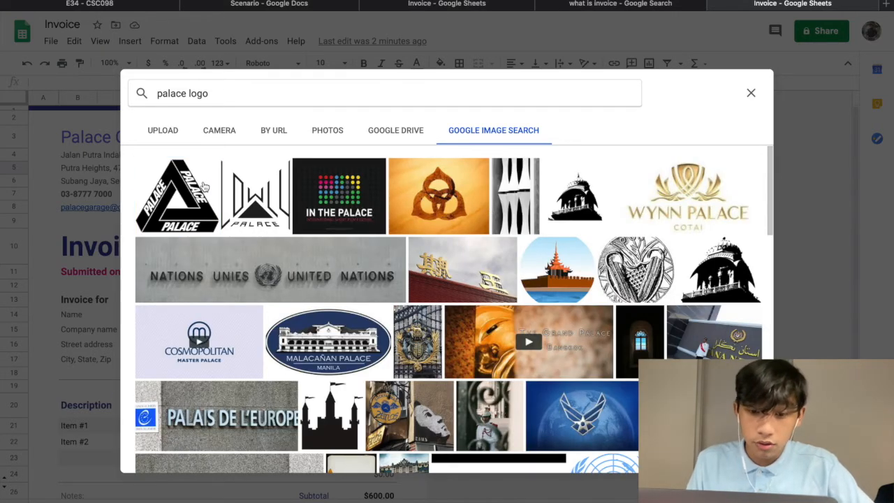
{"action": "left_click", "coordinate": [204, 185]}
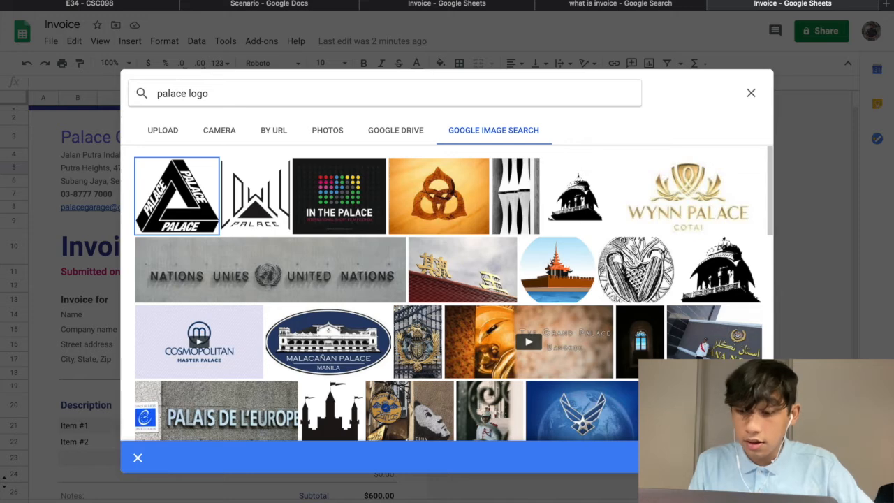
{"action": "left_click", "coordinate": [743, 457]}
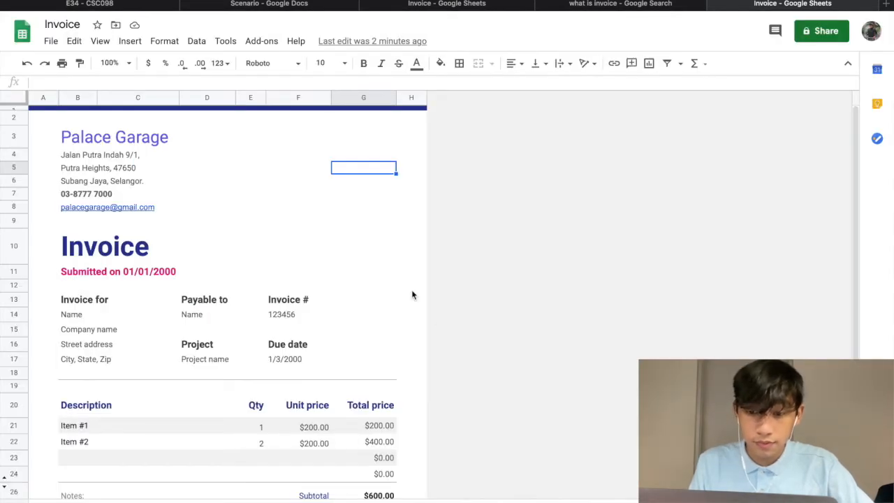
{"action": "double_click", "coordinate": [340, 172]}
{"action": "left_click", "coordinate": [357, 203]}
{"action": "left_click", "coordinate": [341, 171]}
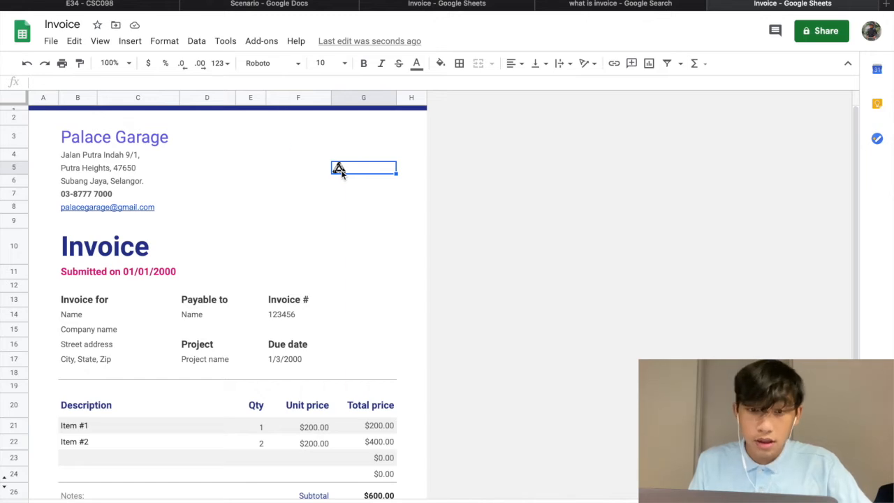
Undo the logo insertion in cell G5 and the bold formatting of the phone number.
{"action": "left_click", "coordinate": [27, 63]}
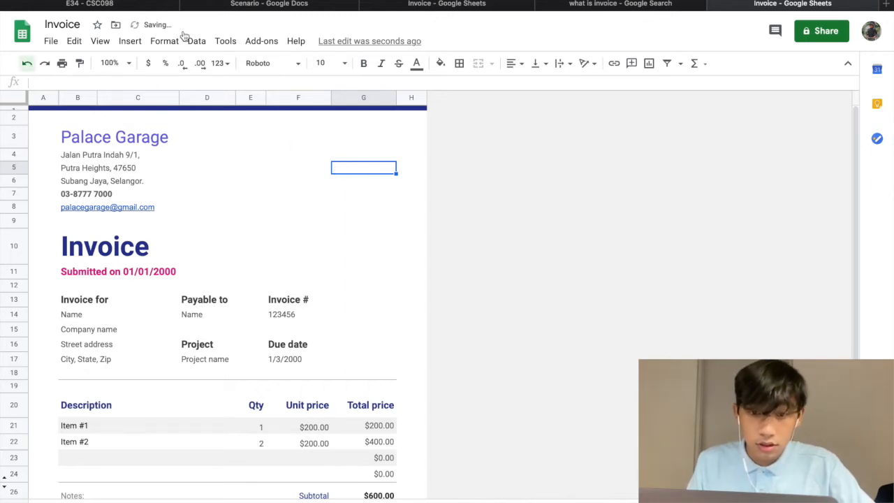
{"action": "key", "text": "ctrl+z"}
{"action": "left_click", "coordinate": [345, 169]}
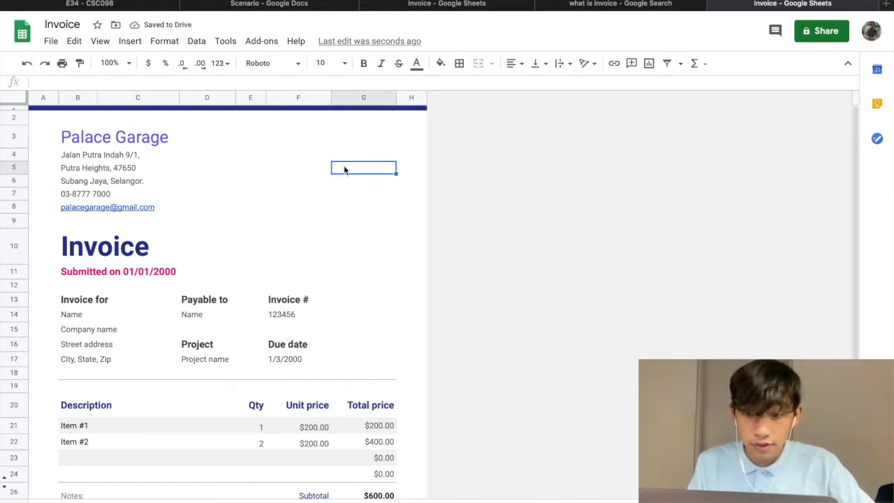
Insert the triangular black Palace logo as an image over the cells, using a Google image search for "palace logo".
{"action": "left_click", "coordinate": [130, 40]}
{"action": "mouse_move", "coordinate": [164, 40]}
{"action": "mouse_move", "coordinate": [130, 41]}
{"action": "mouse_move", "coordinate": [247, 243]}
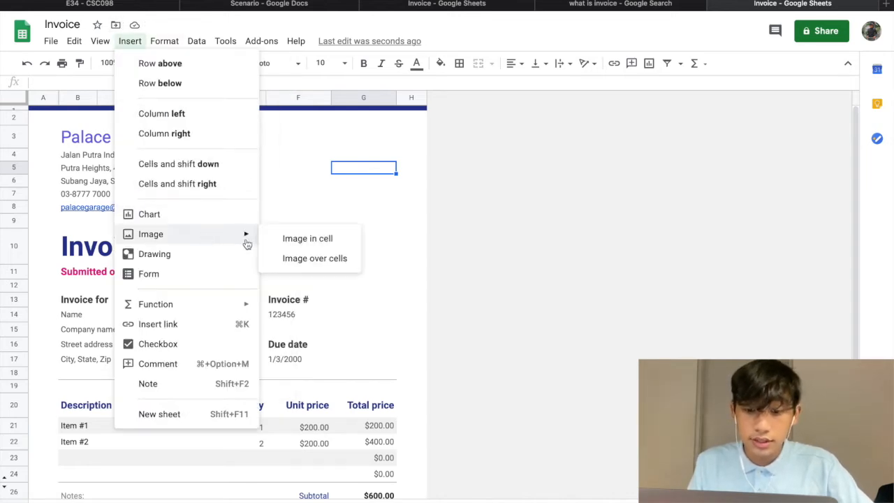
{"action": "left_click", "coordinate": [308, 259]}
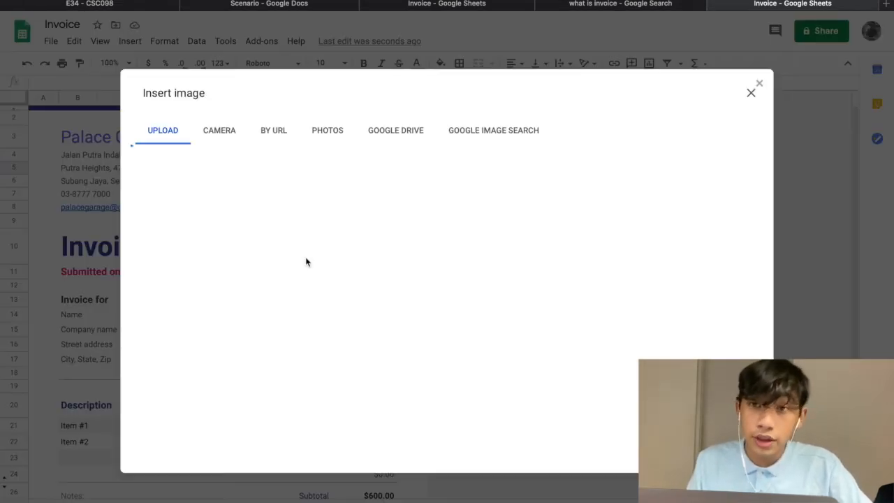
{"action": "left_click", "coordinate": [513, 134]}
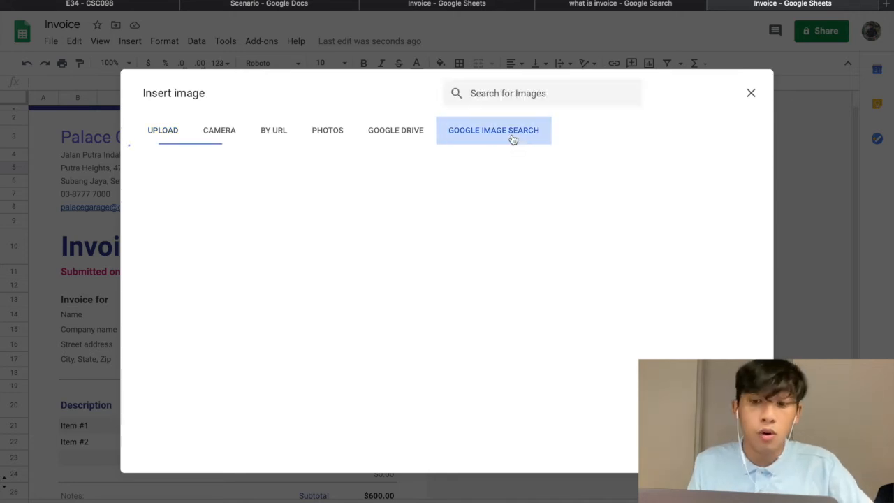
{"action": "type", "text": "palace logo"}
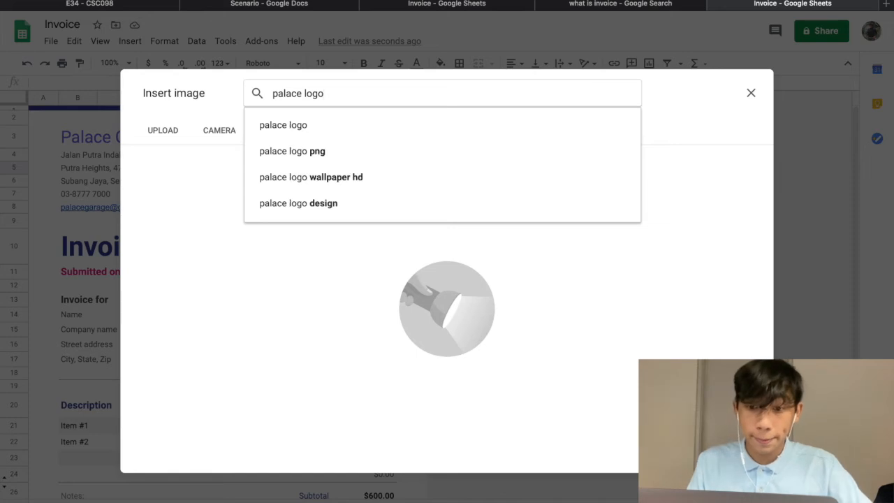
{"action": "key", "text": "Return"}
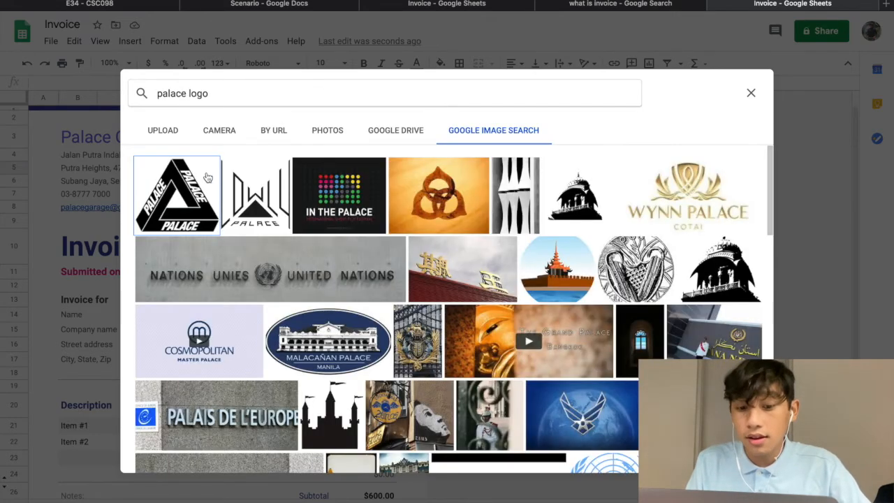
{"action": "left_click", "coordinate": [202, 179]}
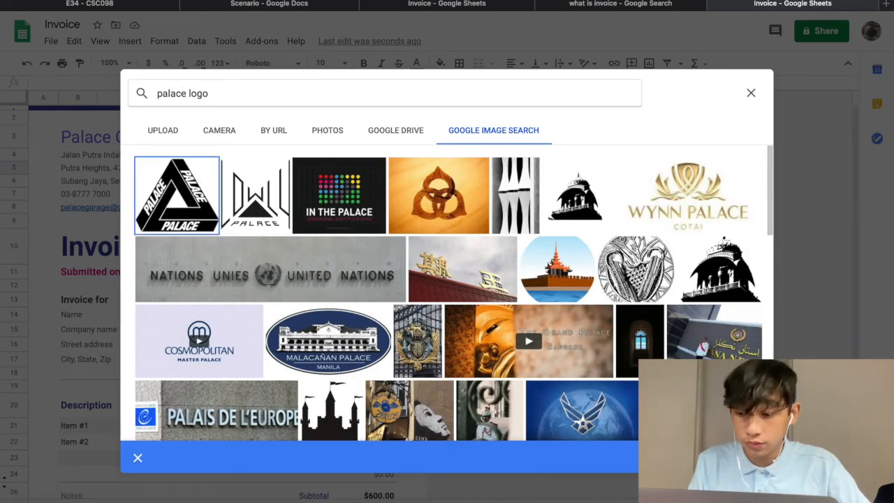
{"action": "left_click", "coordinate": [741, 458]}
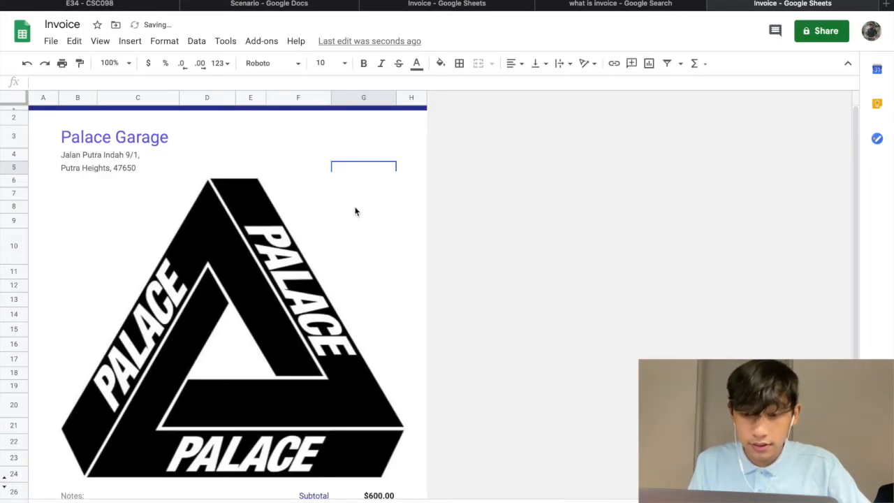
Shrink the Palace logo and place it opposite the company details, across columns F and G in rows 3 to 8.
{"action": "left_click", "coordinate": [217, 241]}
{"action": "left_click_drag", "start_coordinate": [424, 170], "coordinate": [94, 385]}
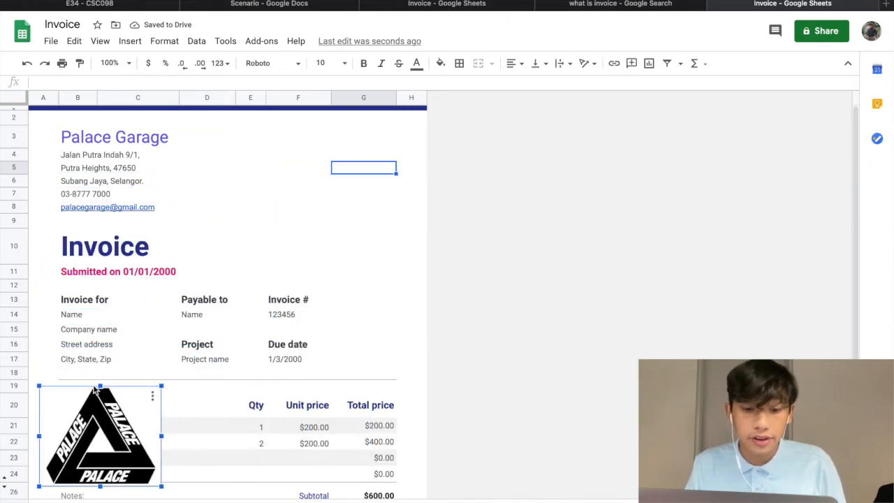
{"action": "left_click_drag", "start_coordinate": [139, 432], "coordinate": [344, 161]}
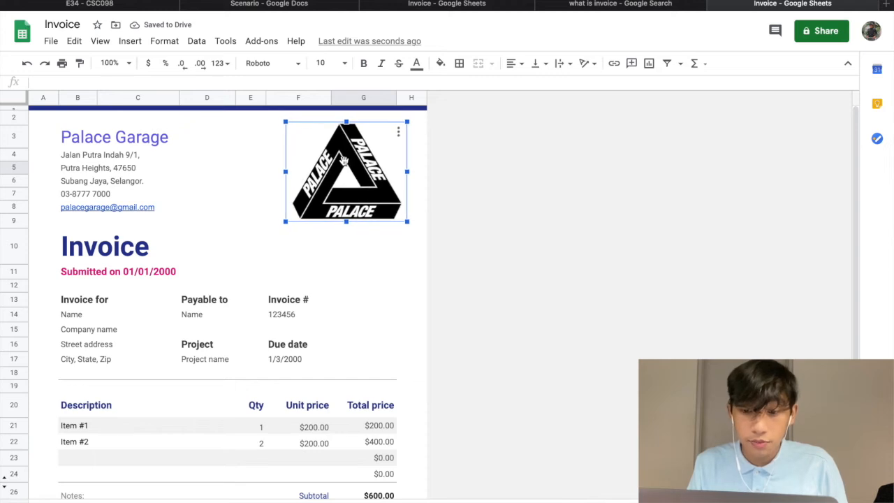
{"action": "left_click_drag", "start_coordinate": [407, 122], "coordinate": [379, 141]}
{"action": "left_click_drag", "start_coordinate": [345, 181], "coordinate": [367, 164]}
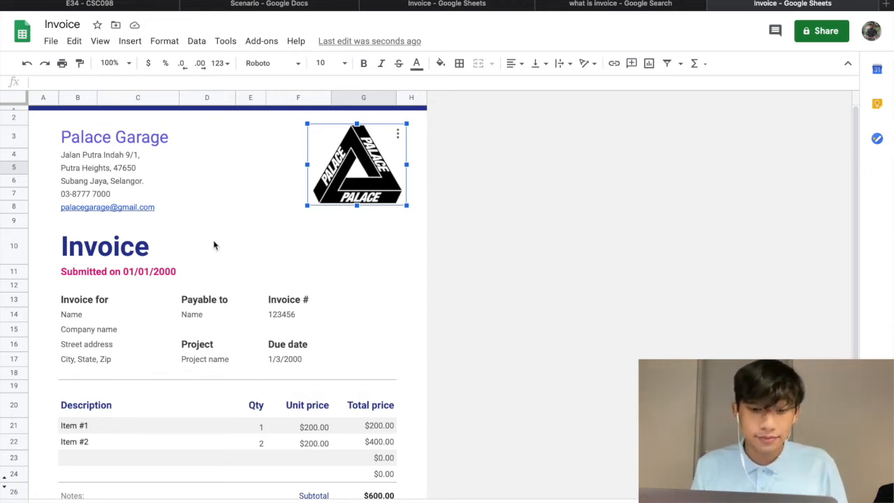
Switch to the Scenario document in Google Docs and look up the date under Invoice details.
{"action": "left_click", "coordinate": [139, 248]}
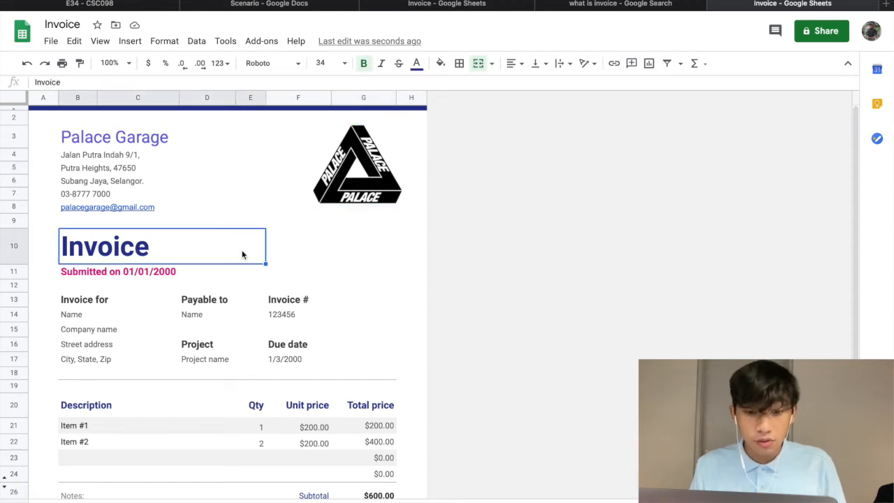
{"action": "scroll", "coordinate": [242, 254], "scroll_direction": "down", "scroll_amount": 3}
{"action": "scroll", "coordinate": [243, 254], "scroll_direction": "up", "scroll_amount": 3}
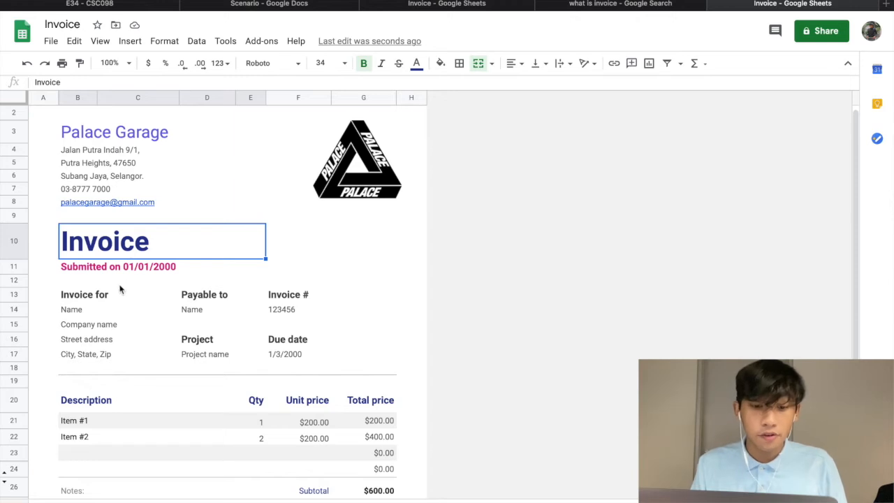
{"action": "scroll", "coordinate": [119, 289], "scroll_direction": "down", "scroll_amount": 2}
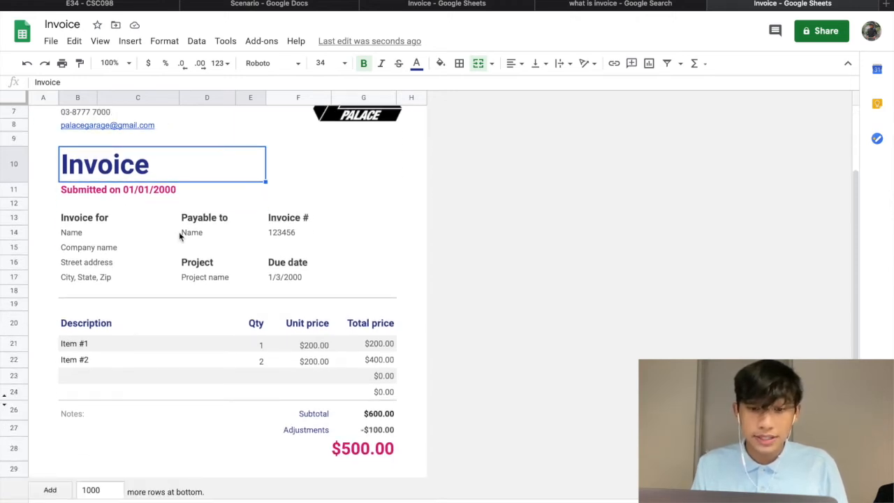
{"action": "left_click", "coordinate": [193, 194]}
{"action": "left_click", "coordinate": [108, 196]}
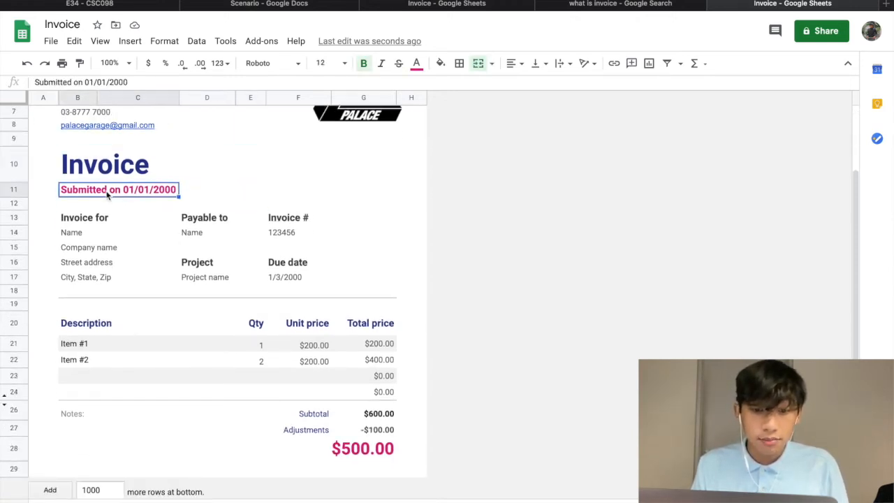
{"action": "left_click", "coordinate": [269, 5]}
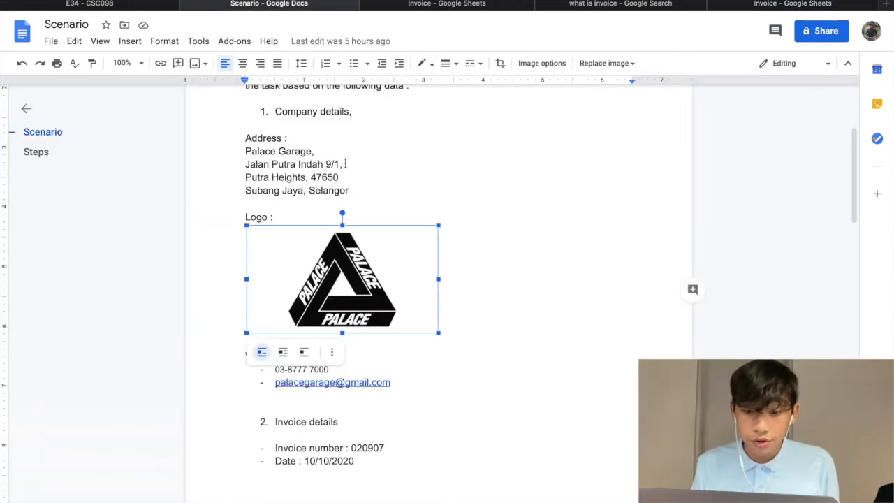
{"action": "scroll", "coordinate": [345, 163], "scroll_direction": "down", "scroll_amount": 2}
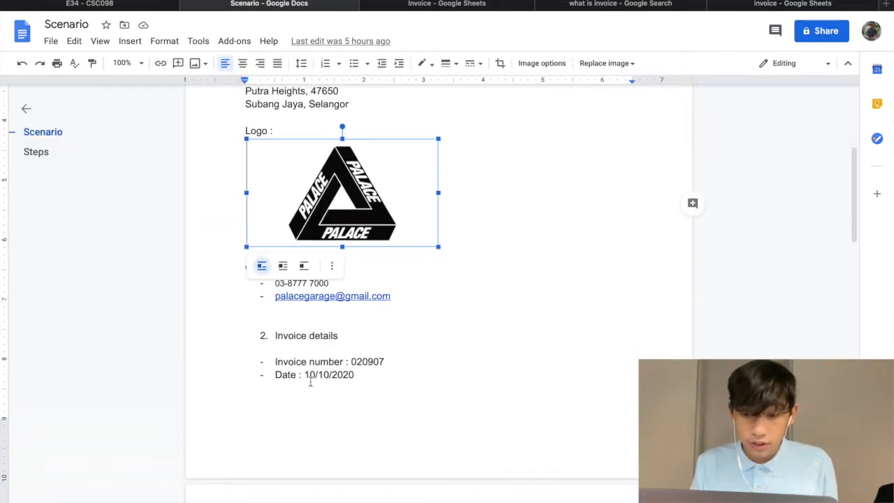
{"action": "double_click", "coordinate": [352, 375]}
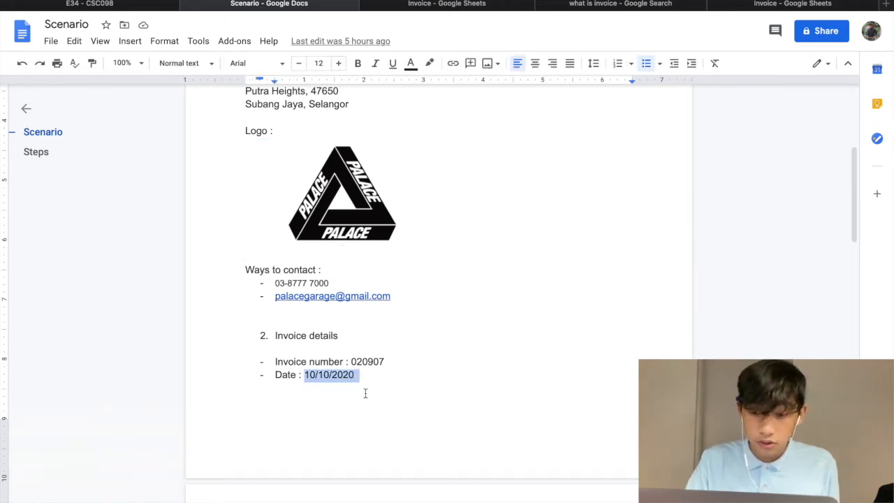
Return to the invoice in Google Sheets and change the submission line in cell B11 to "Submitted on 10/10/2020".
{"action": "left_click", "coordinate": [757, 4]}
{"action": "double_click", "coordinate": [148, 193]}
{"action": "key", "text": "BackSpace"}
{"action": "key", "text": "BackSpace"}
{"action": "type", "text": "10/2000"}
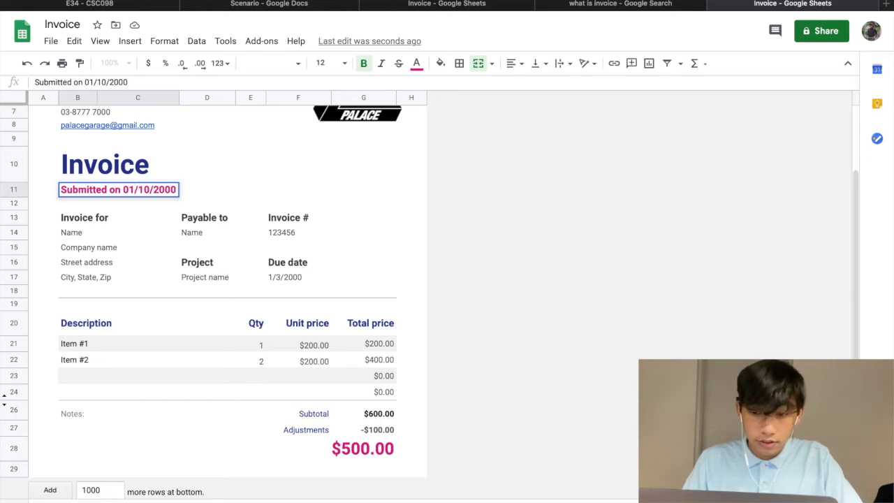
{"action": "key", "text": "BackSpace"}
{"action": "key", "text": "BackSpace"}
{"action": "type", "text": "10"}
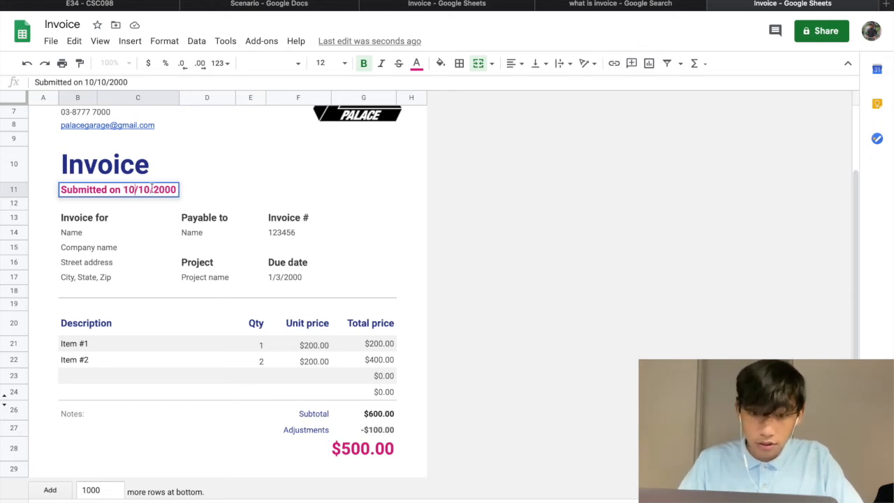
{"action": "double_click", "coordinate": [173, 189]}
{"action": "key", "text": "BackSpace"}
{"action": "type", "text": "2020"}
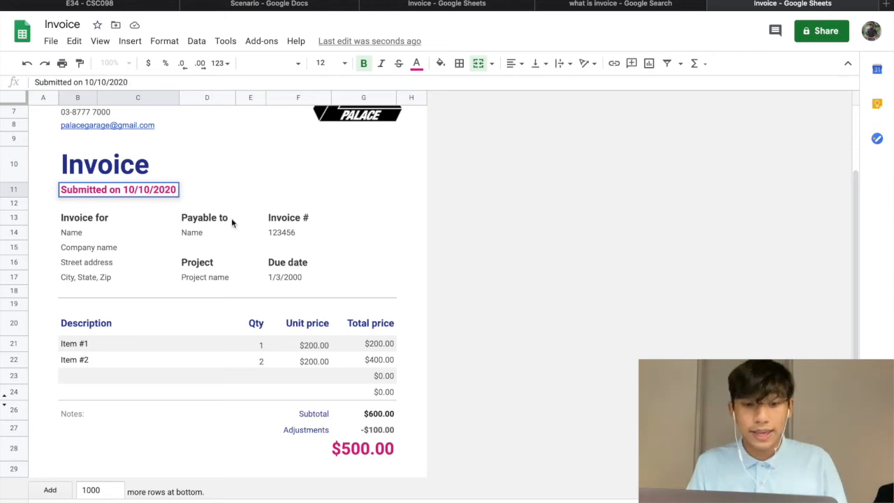
{"action": "scroll", "coordinate": [268, 209], "scroll_direction": "down", "scroll_amount": 1}
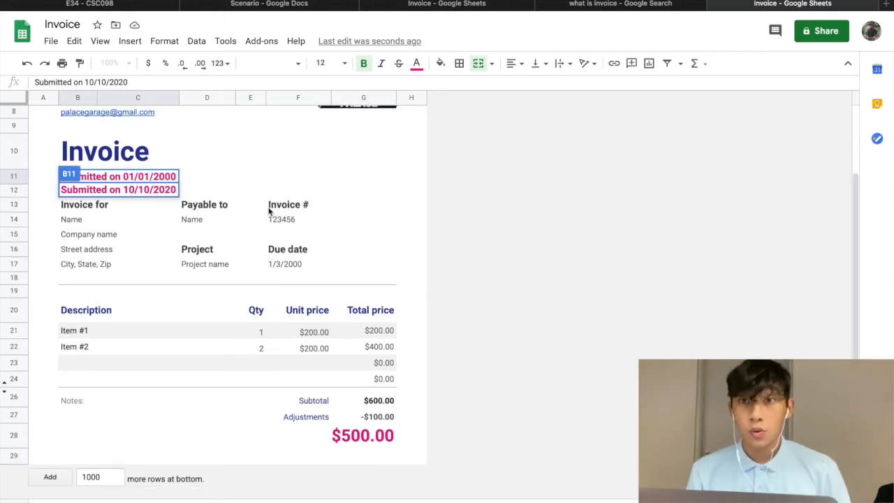
{"action": "scroll", "coordinate": [269, 209], "scroll_direction": "up", "scroll_amount": 2}
{"action": "scroll", "coordinate": [269, 210], "scroll_direction": "down", "scroll_amount": 1}
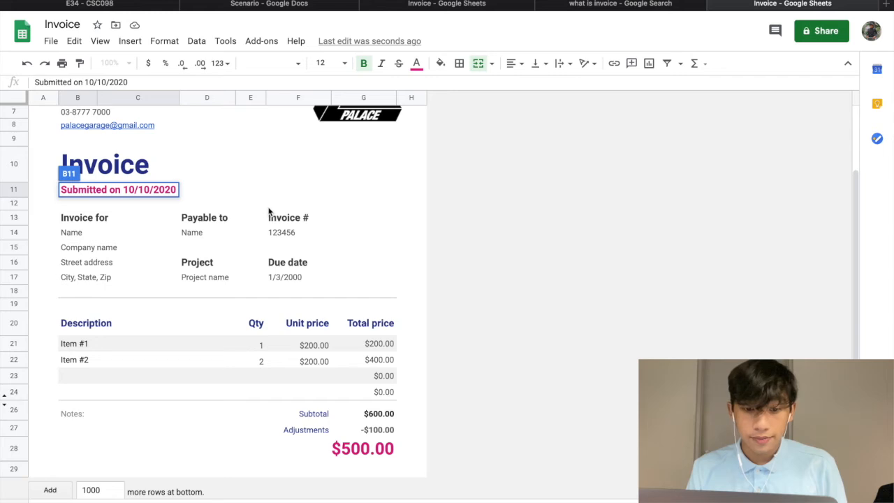
{"action": "left_click", "coordinate": [269, 208]}
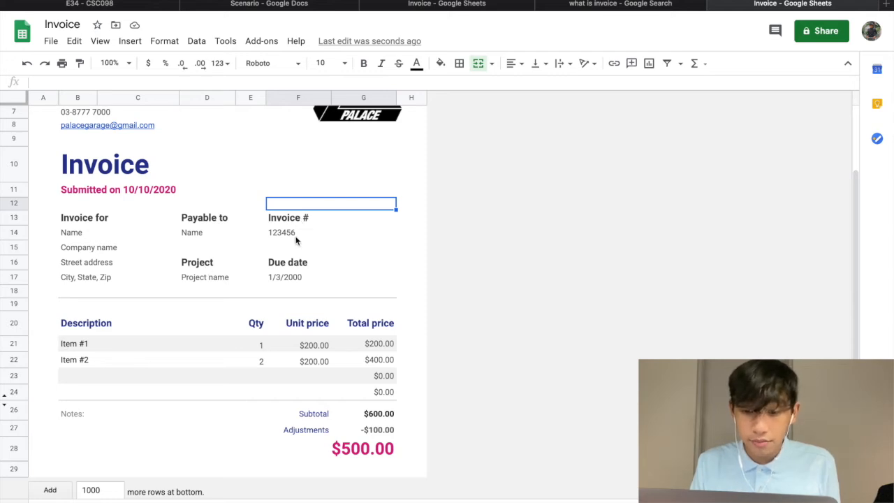
Copy the customer's full name from the Customer's details section of the Scenario document in Google Docs.
{"action": "left_click", "coordinate": [87, 236]}
{"action": "key", "text": "Return"}
{"action": "left_click", "coordinate": [286, 4]}
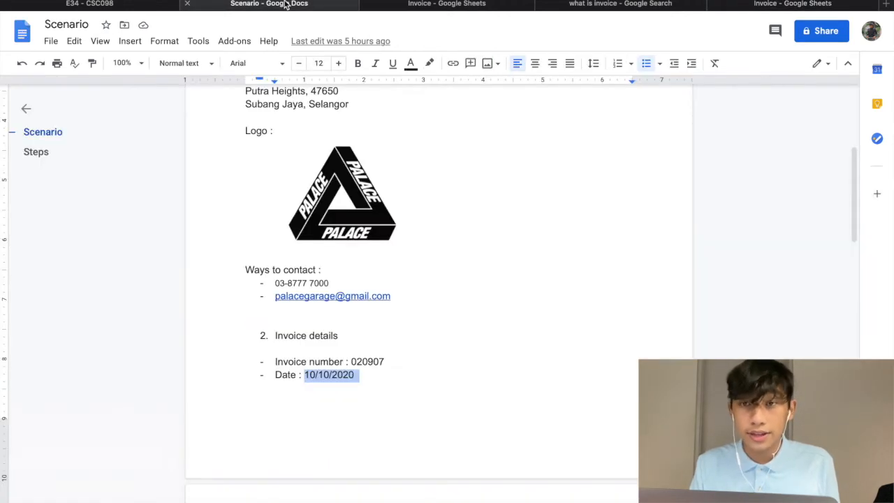
{"action": "scroll", "coordinate": [391, 362], "scroll_direction": "down", "scroll_amount": 4}
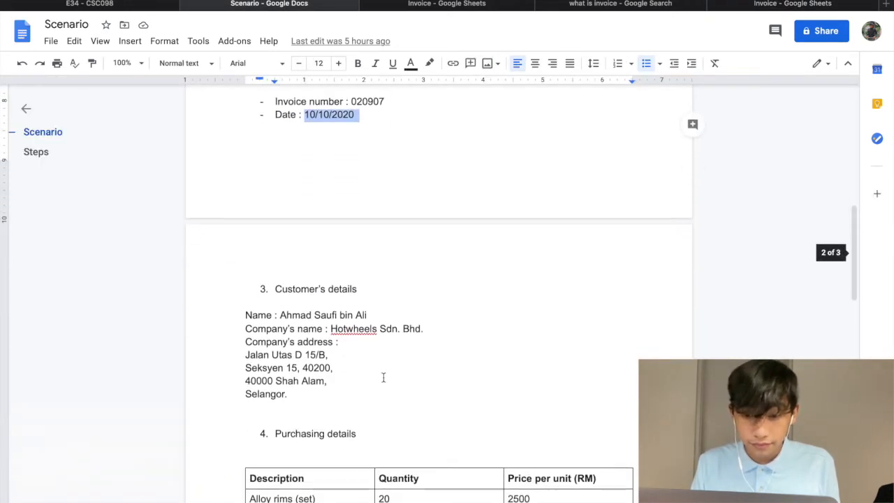
{"action": "left_click_drag", "start_coordinate": [371, 312], "coordinate": [280, 310]}
{"action": "key", "text": "ctrl+c"}
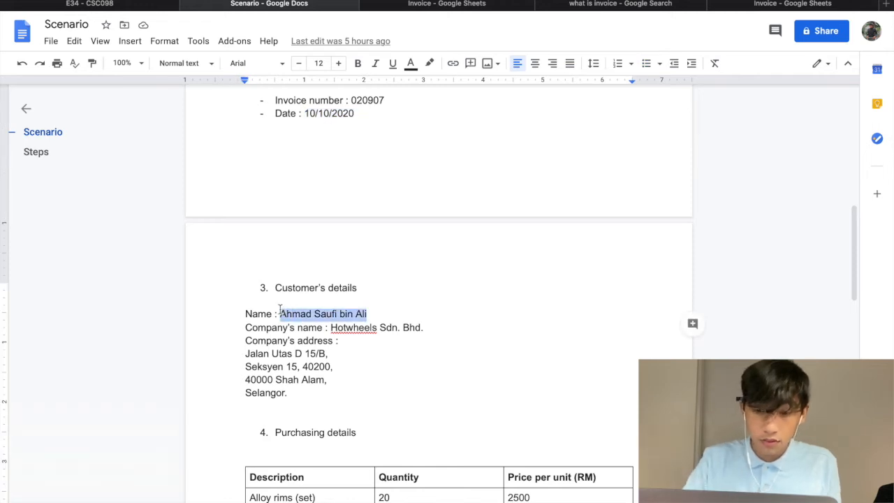
Replace the name placeholder under "Invoice for" in the Google Sheets invoice with the copied customer's full name.
{"action": "left_click", "coordinate": [615, 4]}
{"action": "left_click", "coordinate": [779, 12]}
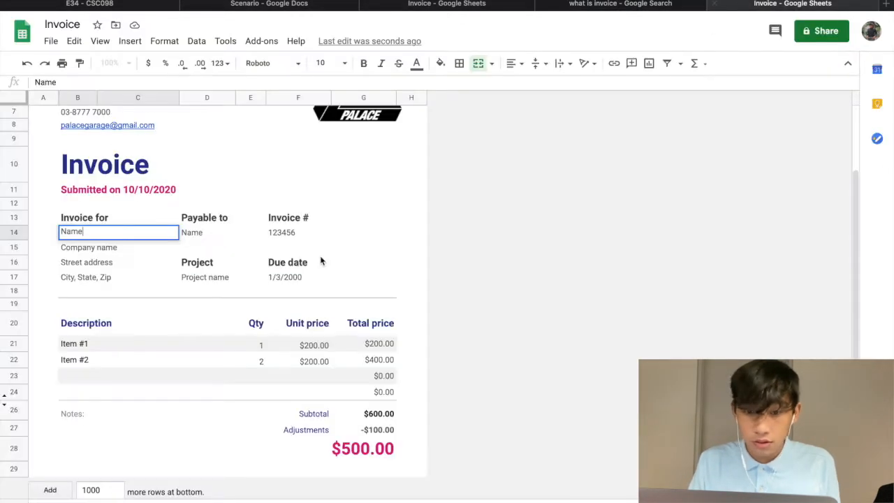
{"action": "key", "text": "BackSpace"}
{"action": "key", "text": "BackSpace"}
{"action": "key", "text": "BackSpace"}
{"action": "key", "text": "BackSpace"}
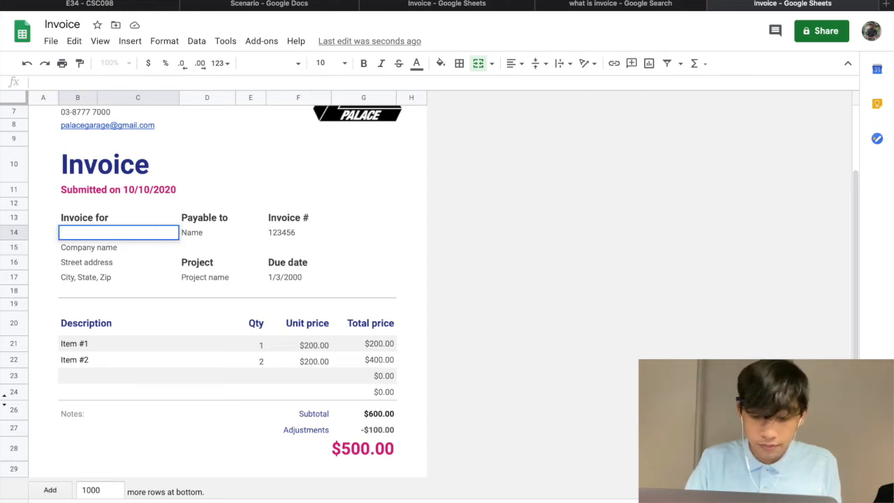
{"action": "key", "text": "ctrl+v"}
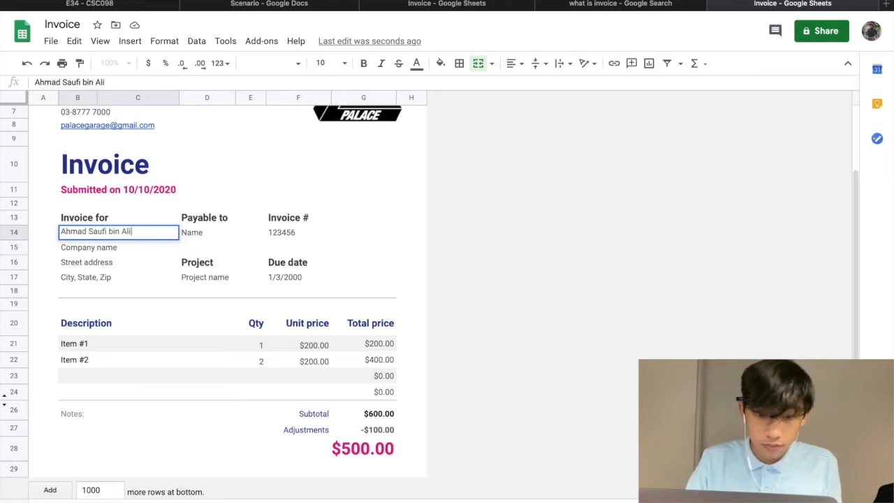
Copy the company name "Hotwheels Sdn. Bhd." from the customer's details in the Scenario document in Google Docs.
{"action": "left_click", "coordinate": [76, 250]}
{"action": "left_click", "coordinate": [255, 4]}
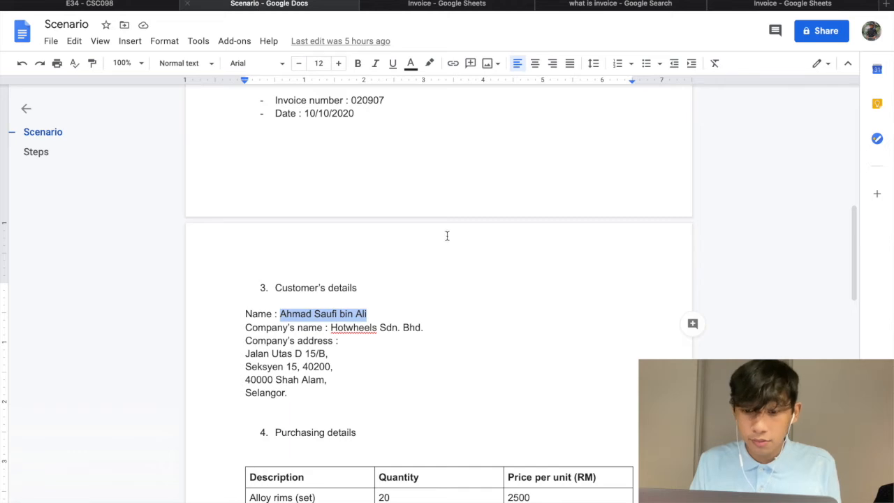
{"action": "scroll", "coordinate": [448, 250], "scroll_direction": "down", "scroll_amount": 2}
{"action": "left_click_drag", "start_coordinate": [419, 270], "coordinate": [334, 268]}
{"action": "key", "text": "ctrl+c"}
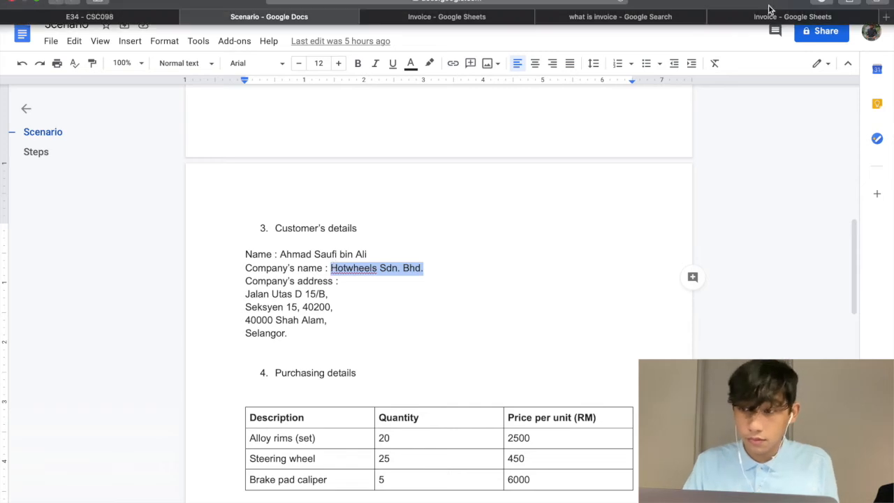
Replace the "Company name" placeholder in cell B15 of the Google Sheets invoice with "Hotwheels Sdn. Bhd.".
{"action": "left_click", "coordinate": [767, 20]}
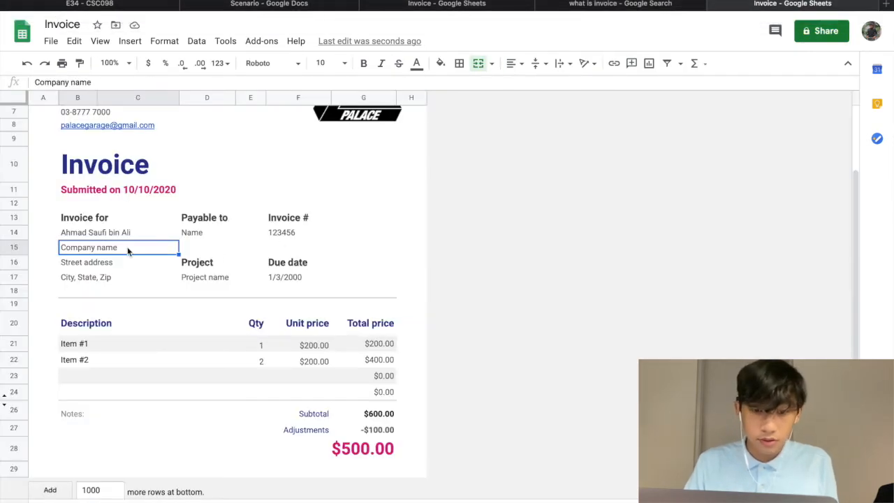
{"action": "double_click", "coordinate": [127, 252]}
{"action": "key", "text": "BackSpace"}
{"action": "key", "text": "BackSpace"}
{"action": "key", "text": "BackSpace"}
{"action": "key", "text": "BackSpace"}
{"action": "key", "text": "BackSpace"}
{"action": "key", "text": "BackSpace"}
{"action": "key", "text": "BackSpace"}
{"action": "key", "text": "BackSpace"}
{"action": "key", "text": "BackSpace"}
{"action": "key", "text": "BackSpace"}
{"action": "key", "text": "BackSpace"}
{"action": "key", "text": "BackSpace"}
{"action": "key", "text": "ctrl+v"}
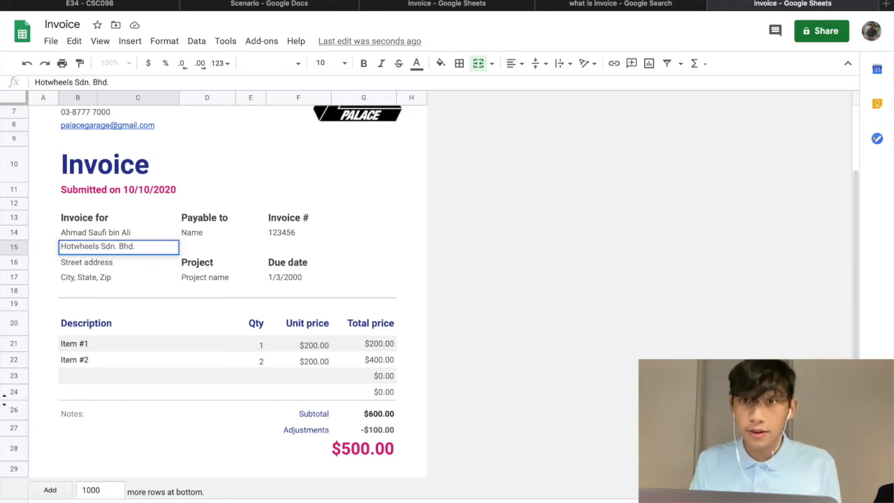
Copy the first street line of the company's address from the customer's details in the Scenario document in Google Docs.
{"action": "left_click", "coordinate": [140, 263]}
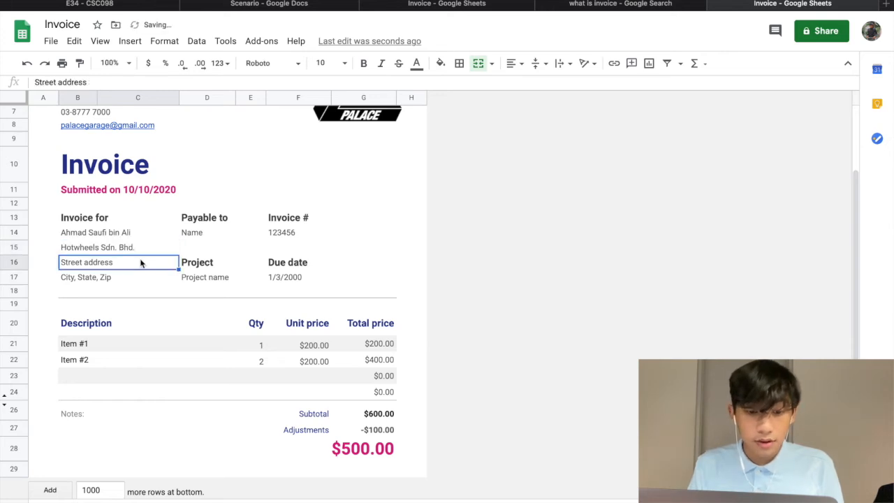
{"action": "left_click", "coordinate": [270, 4]}
{"action": "left_click_drag", "start_coordinate": [246, 294], "coordinate": [326, 294]}
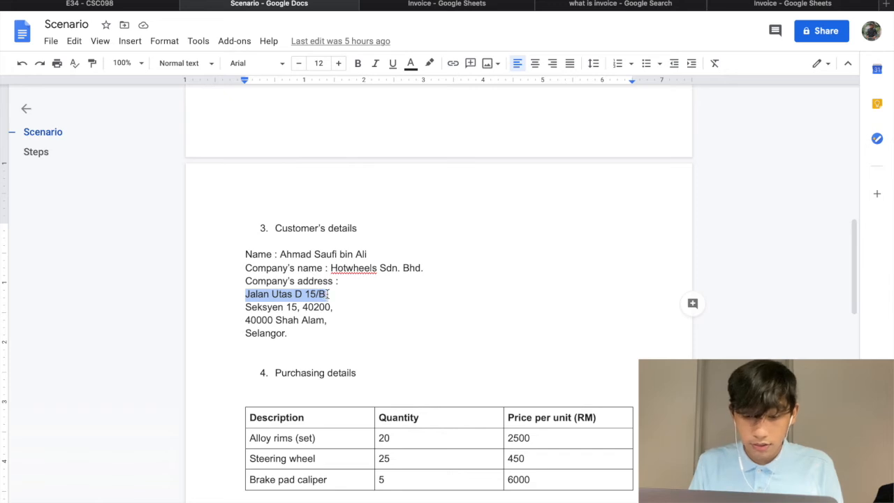
Replace the "Street address" placeholder in cell B16 of the Google Sheets invoice with the copied street line.
{"action": "left_click", "coordinate": [764, 4]}
{"action": "double_click", "coordinate": [117, 264]}
{"action": "key", "text": "BackSpace"}
{"action": "key", "text": "BackSpace"}
{"action": "key", "text": "BackSpace"}
{"action": "key", "text": "BackSpace"}
{"action": "key", "text": "BackSpace"}
{"action": "key", "text": "BackSpace"}
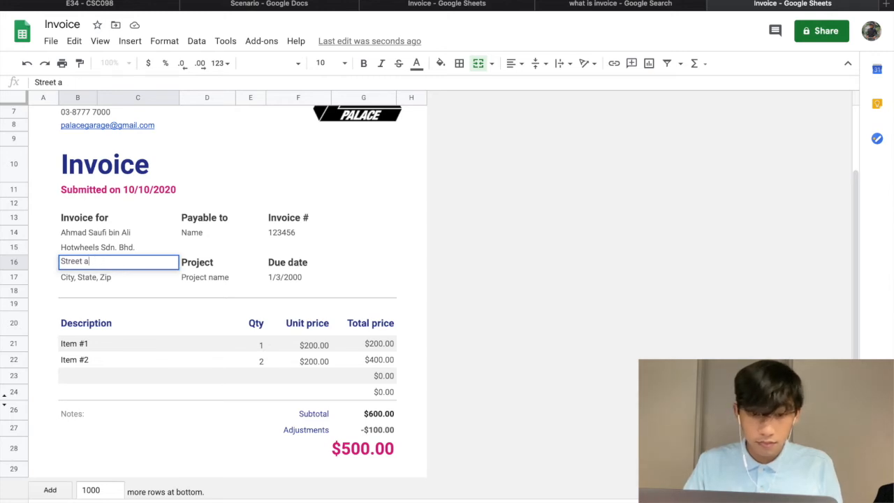
{"action": "key", "text": "BackSpace"}
{"action": "key", "text": "BackSpace"}
{"action": "key", "text": "BackSpace"}
{"action": "type", "text": "Jalan Utas D 15/B,"}
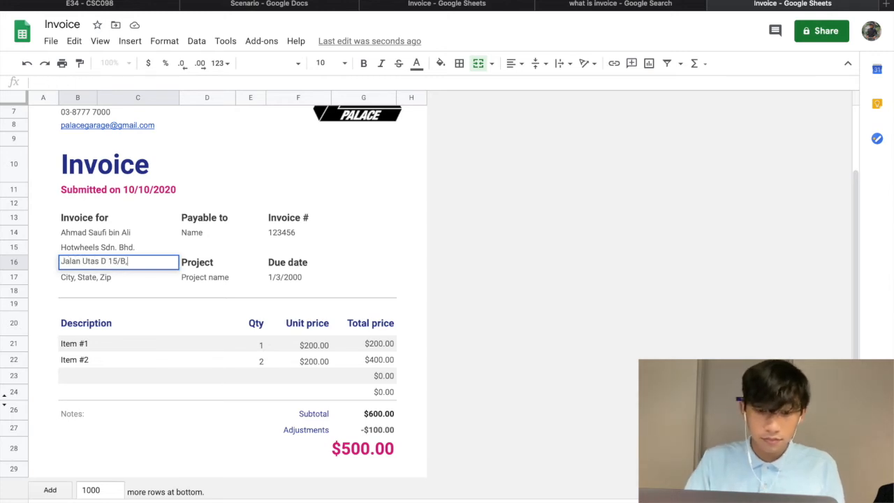
Clear the "City, State, Zip" placeholder from cell B17 under "Invoice for".
{"action": "left_click", "coordinate": [100, 278]}
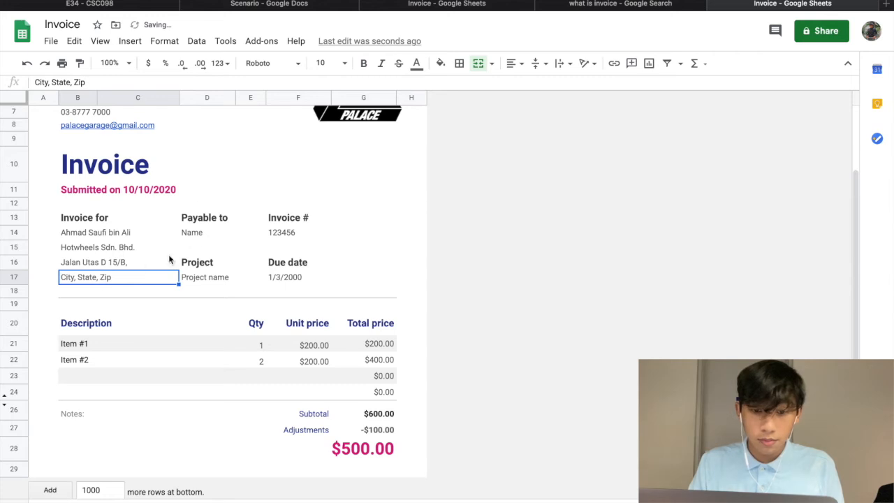
{"action": "double_click", "coordinate": [111, 277]}
{"action": "key", "text": "BackSpace"}
{"action": "key", "text": "BackSpace"}
{"action": "key", "text": "BackSpace"}
{"action": "key", "text": "BackSpace"}
{"action": "key", "text": "BackSpace"}
{"action": "key", "text": "BackSpace"}
{"action": "key", "text": "BackSpace"}
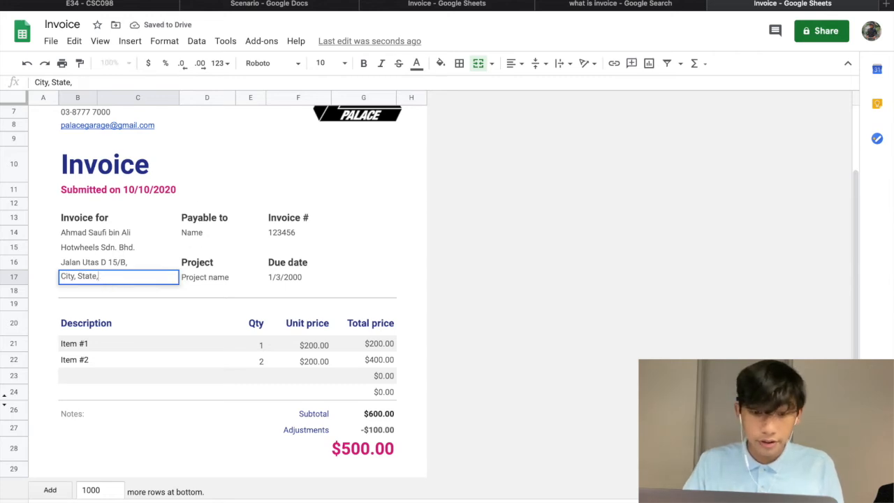
{"action": "key", "text": "BackSpace"}
{"action": "key", "text": "BackSpace"}
{"action": "key", "text": "BackSpace"}
{"action": "key", "text": "BackSpace"}
{"action": "key", "text": "BackSpace"}
{"action": "key", "text": "BackSpace"}
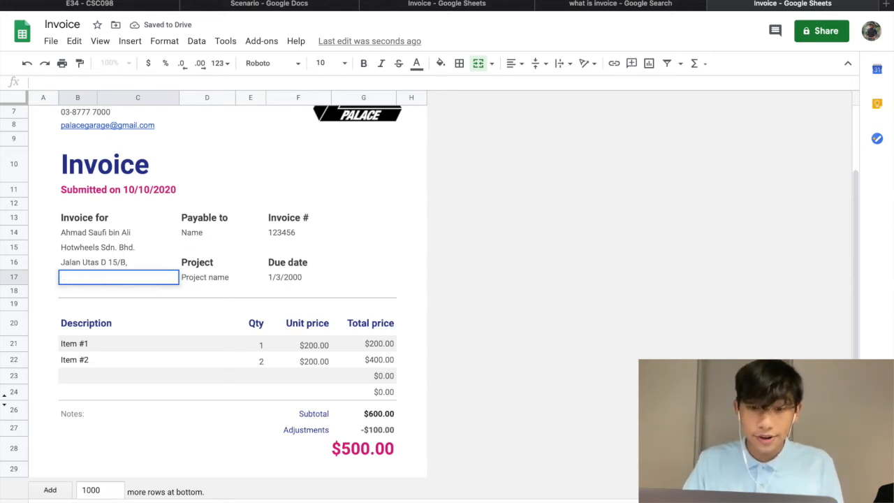
Copy the second line of the company's address from the Scenario document in Google Docs into cell B17 of the Google Sheets invoice.
{"action": "left_click", "coordinate": [269, 6]}
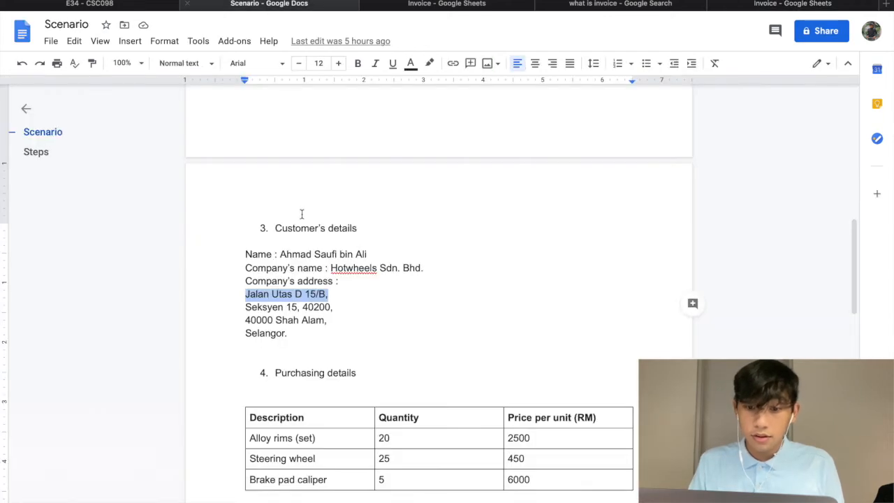
{"action": "left_click_drag", "start_coordinate": [333, 308], "coordinate": [244, 307]}
{"action": "key", "text": "ctrl+c"}
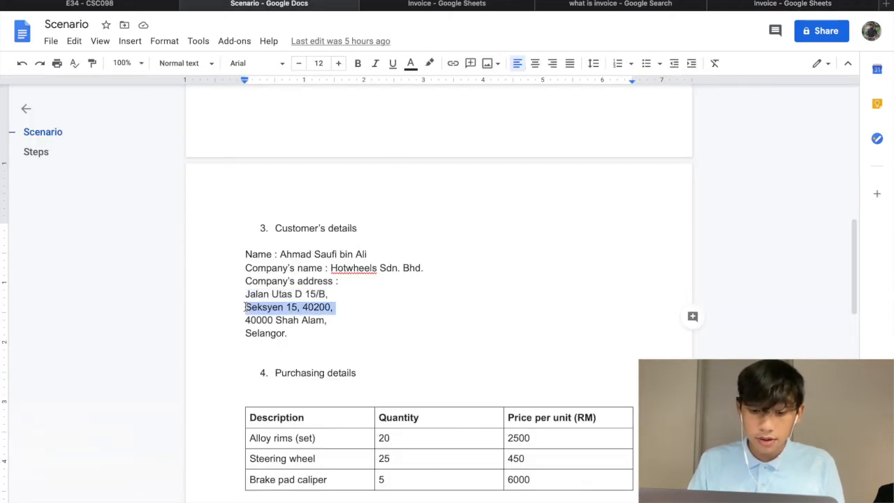
{"action": "left_click", "coordinate": [729, 4]}
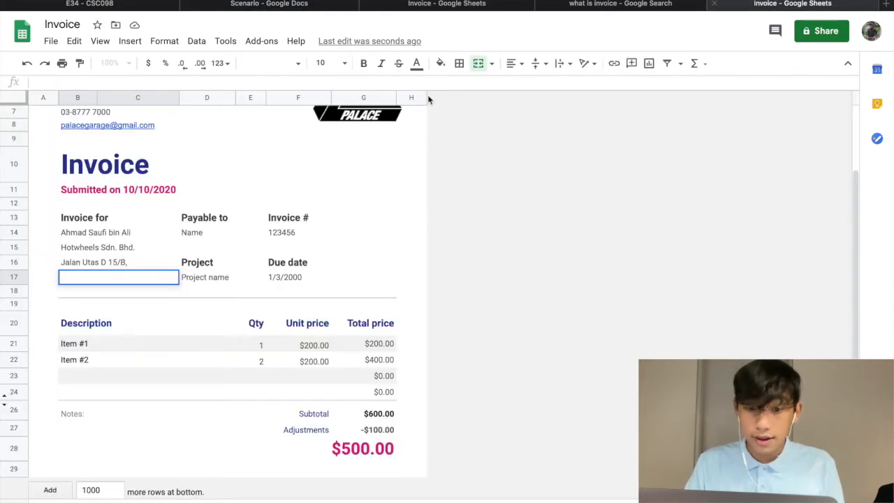
{"action": "key", "text": "ctrl+v"}
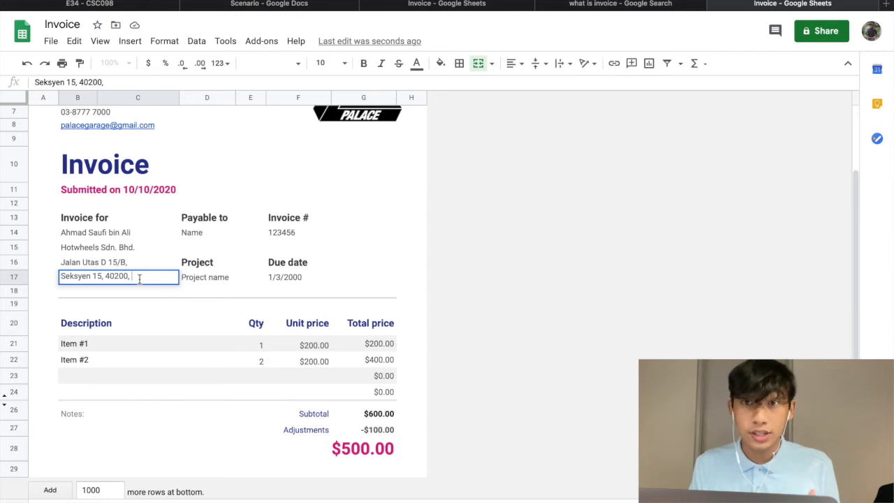
Insert a new row below row 17 of the invoice for the rest of the customer's address.
{"action": "left_click", "coordinate": [135, 42]}
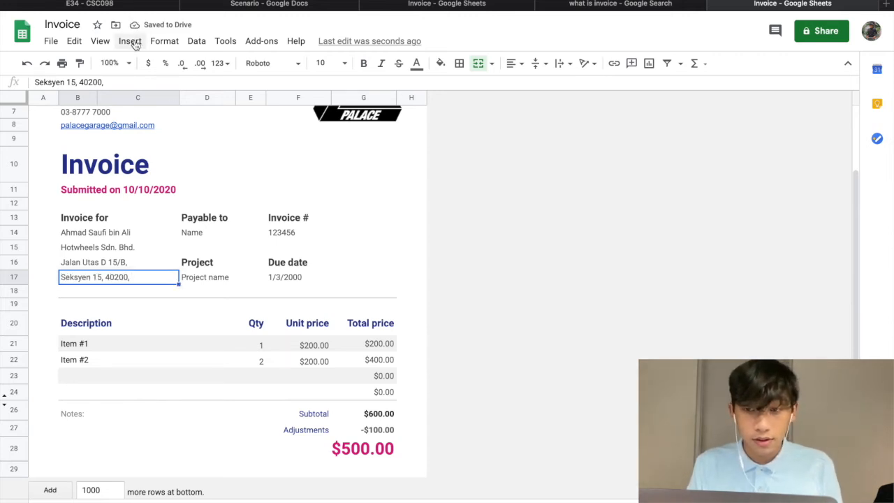
{"action": "left_click", "coordinate": [135, 42]}
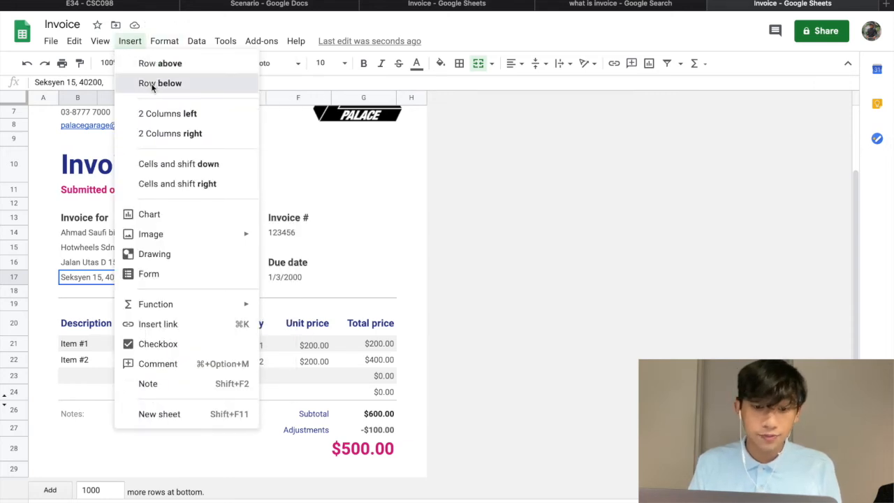
{"action": "left_click", "coordinate": [159, 83]}
Enter the city and state from the company's address in the Scenario document in Google Docs into cell B18 of the Google Sheets invoice.
{"action": "left_click", "coordinate": [258, 4]}
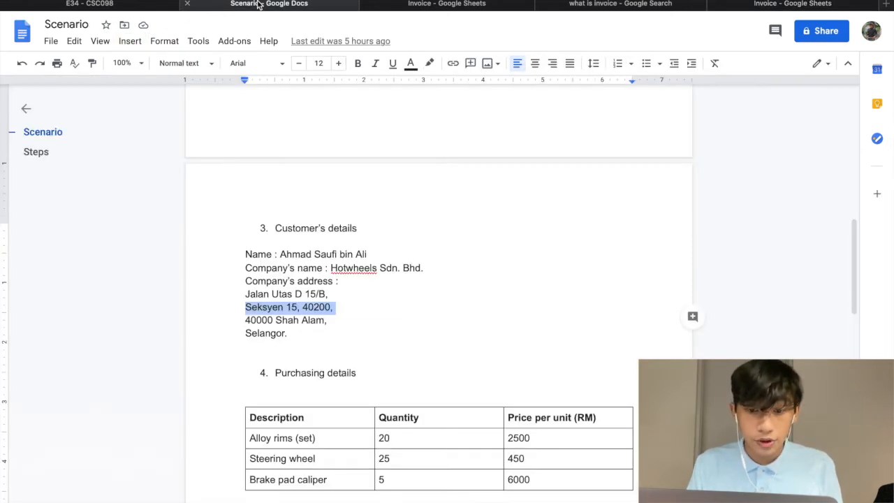
{"action": "left_click_drag", "start_coordinate": [329, 321], "coordinate": [277, 324]}
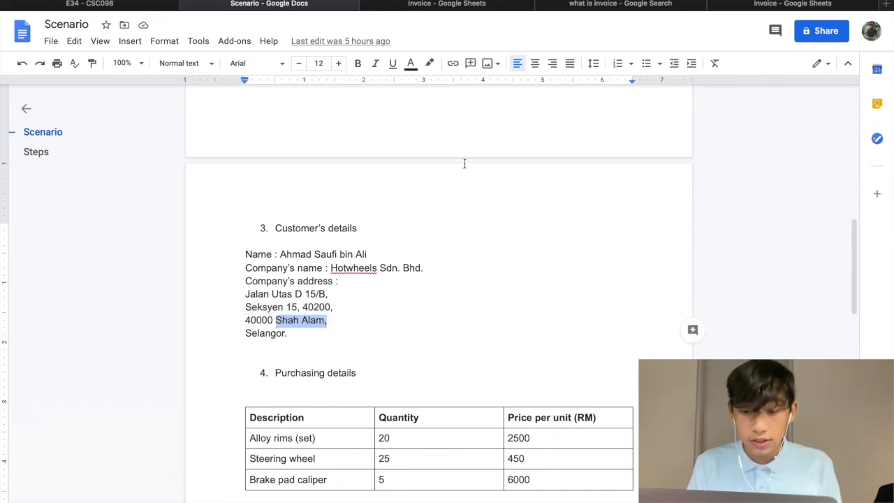
{"action": "left_click", "coordinate": [781, 4]}
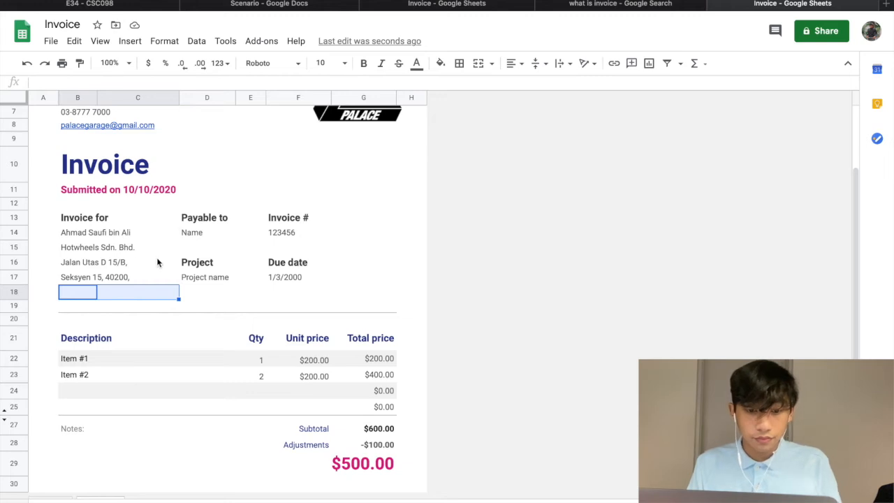
{"action": "left_click", "coordinate": [78, 296]}
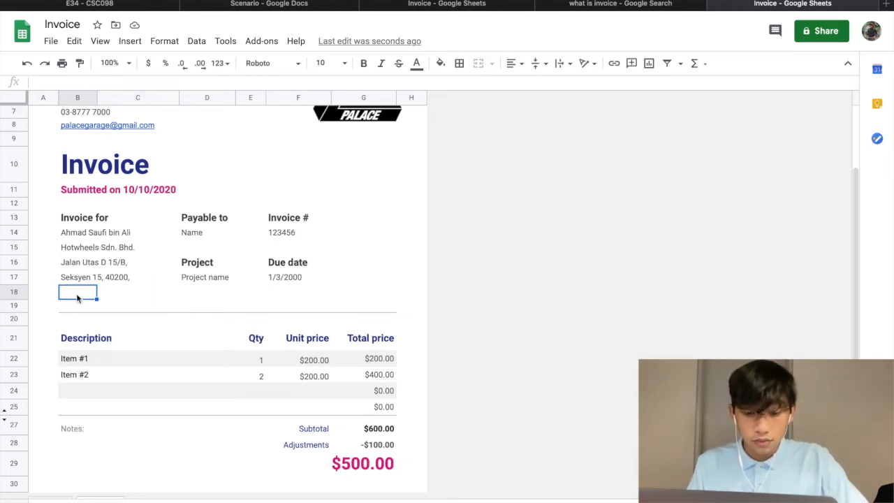
{"action": "type", "text": "Shah"}
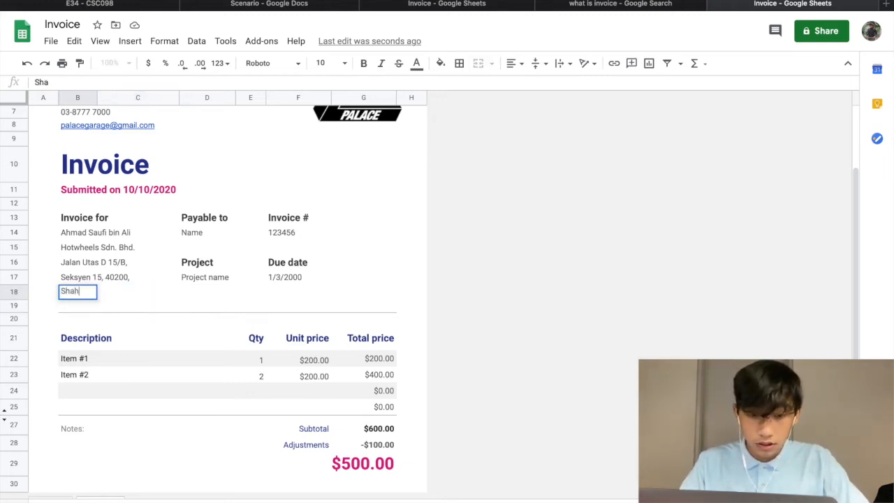
{"action": "type", "text": " Alam"}
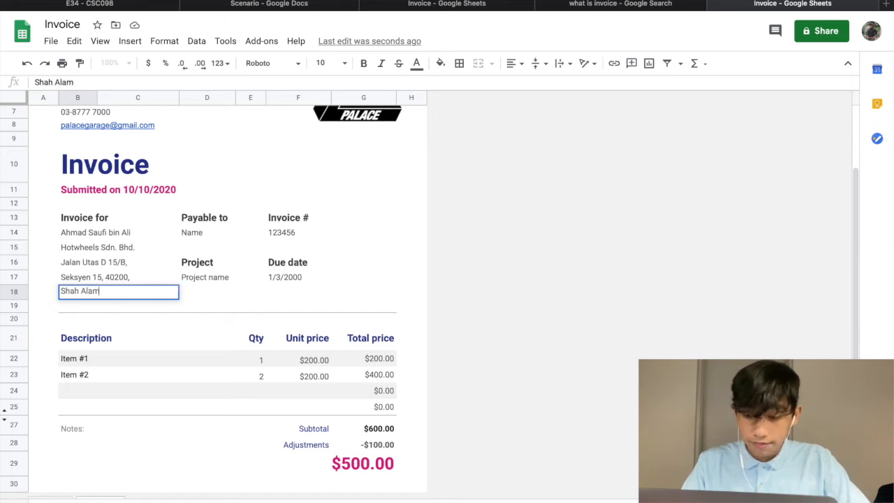
{"action": "type", "text": ", Selan"}
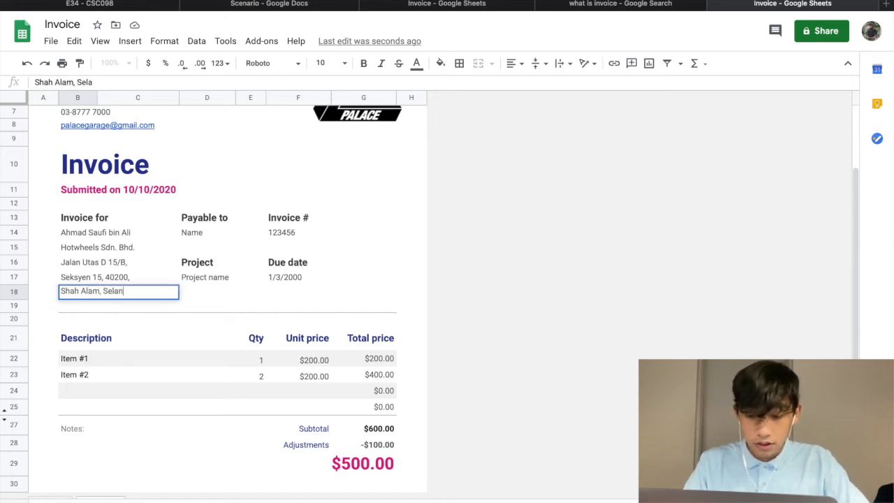
{"action": "type", "text": "gor."}
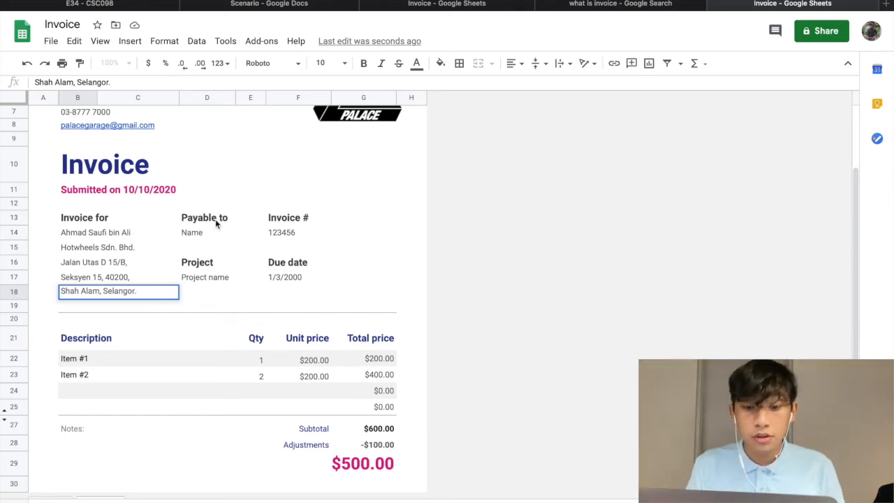
{"action": "scroll", "coordinate": [199, 222], "scroll_direction": "up", "scroll_amount": 1}
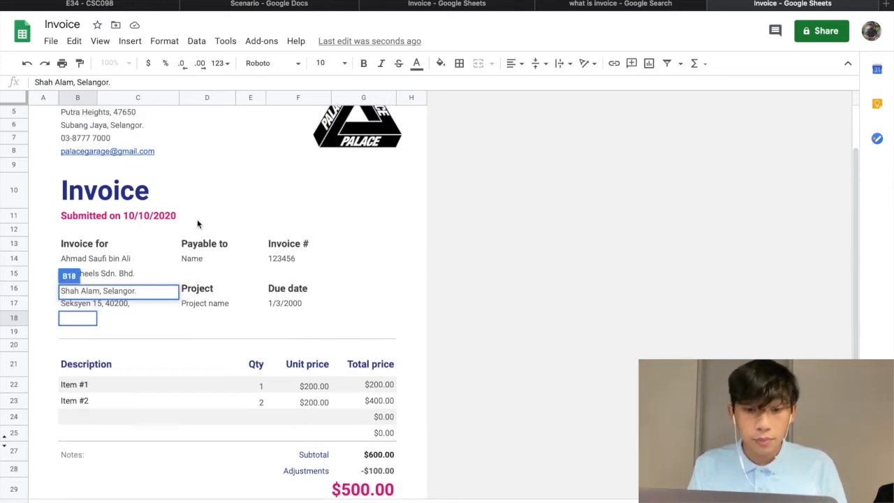
{"action": "scroll", "coordinate": [191, 267], "scroll_direction": "down", "scroll_amount": 1}
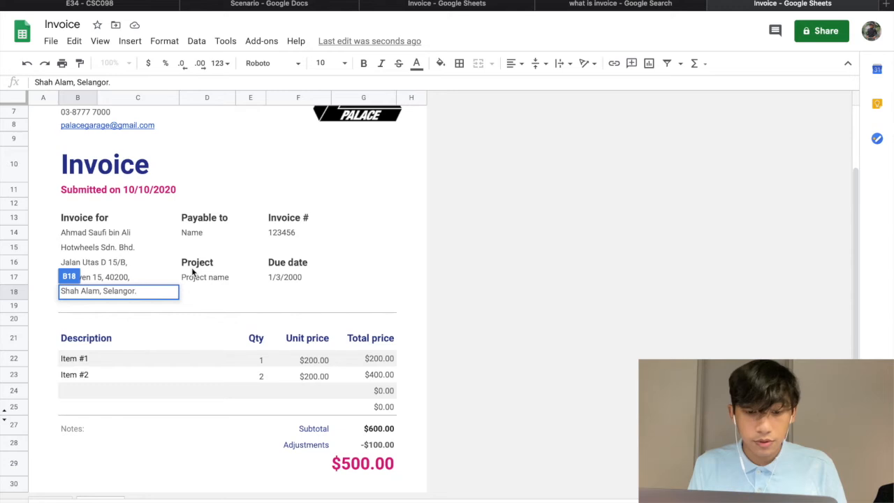
{"action": "left_click", "coordinate": [195, 265]}
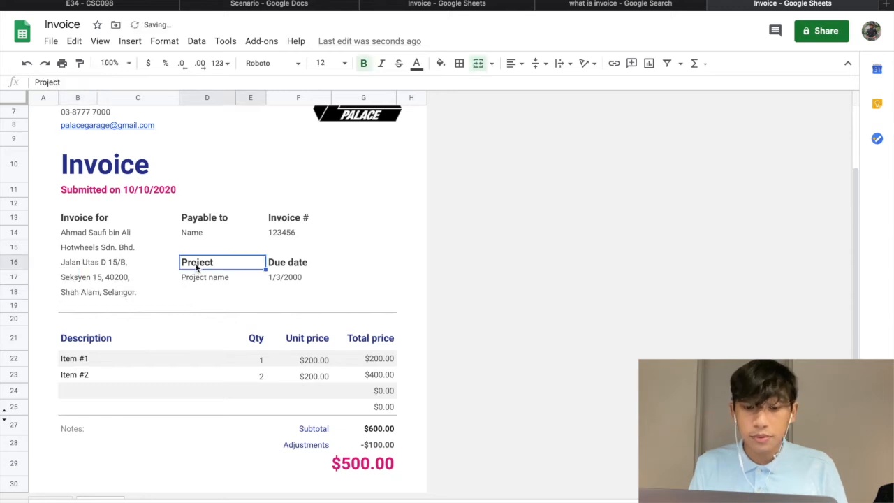
Replace the "Name" placeholder under "Payable to" with the customer's full name from the "Invoice for" section.
{"action": "left_click", "coordinate": [136, 233]}
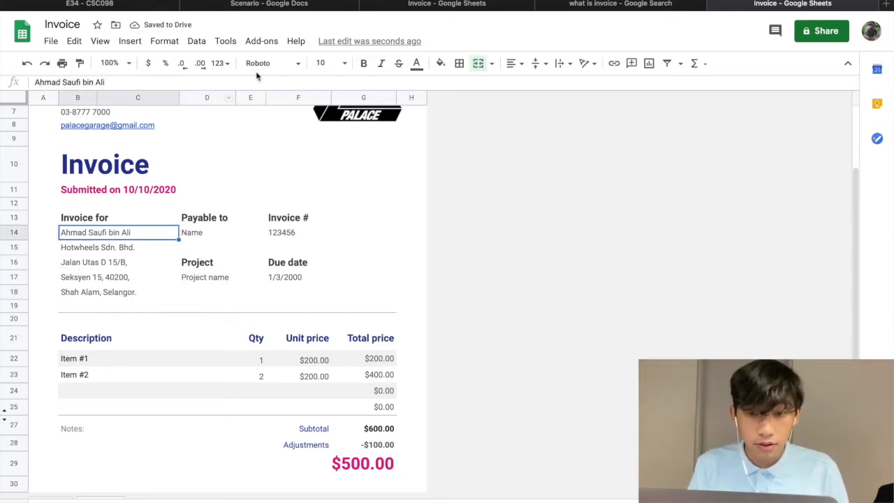
{"action": "left_click", "coordinate": [200, 234]}
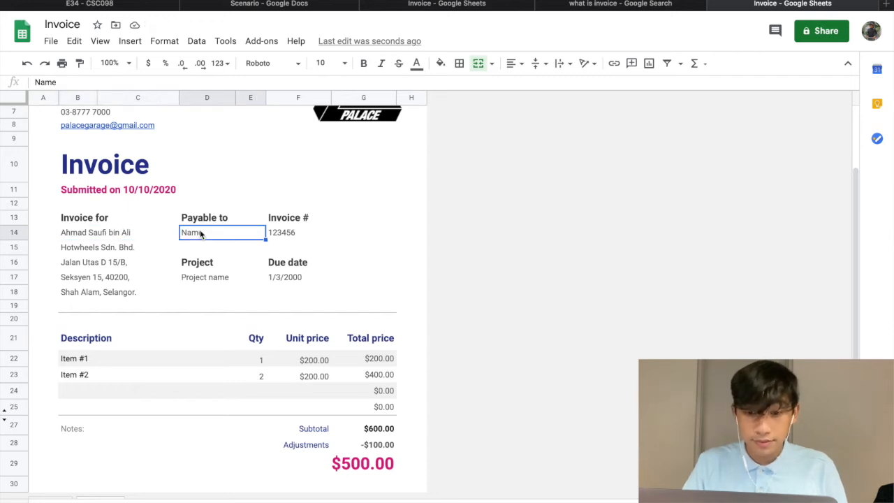
{"action": "key", "text": "Delete"}
{"action": "type", "text": "Ahmad Saufi bin Ali"}
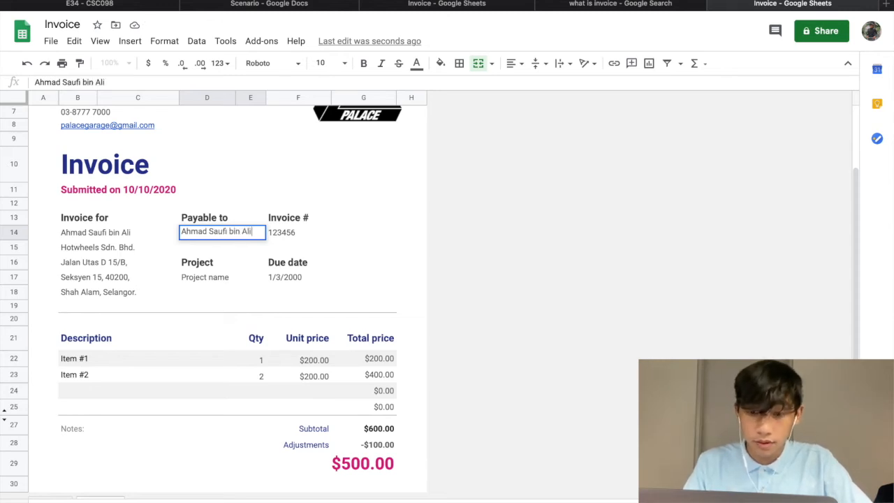
{"action": "left_click", "coordinate": [313, 217]}
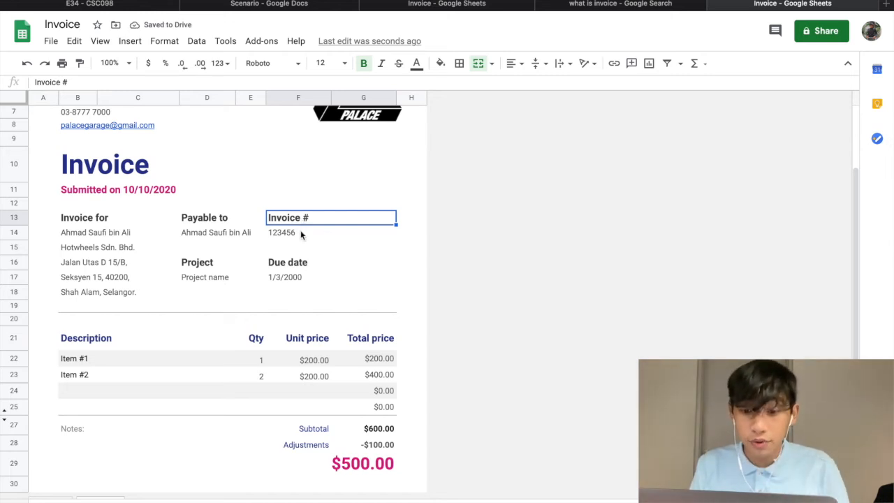
Clear the placeholder invoice number from cell F14 under "Invoice #".
{"action": "left_click", "coordinate": [301, 234]}
{"action": "double_click", "coordinate": [301, 234]}
{"action": "key", "text": "BackSpace"}
{"action": "key", "text": "BackSpace"}
{"action": "key", "text": "BackSpace"}
{"action": "key", "text": "BackSpace"}
{"action": "key", "text": "BackSpace"}
{"action": "key", "text": "BackSpace"}
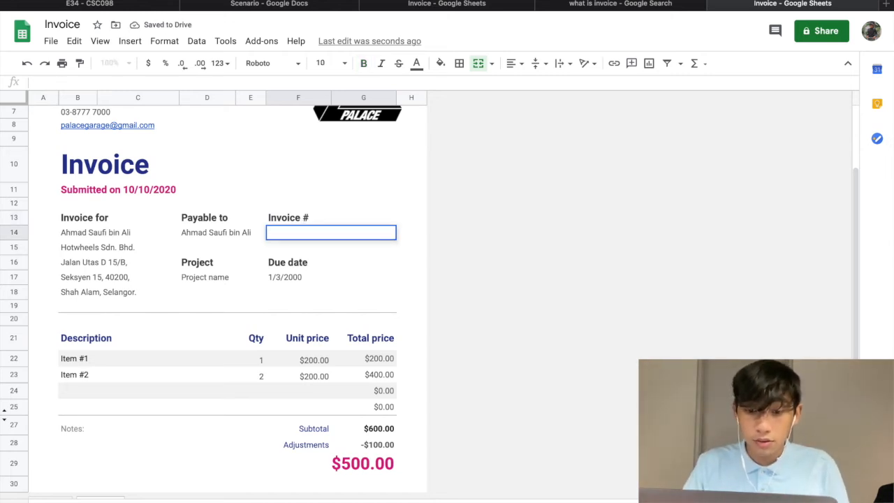
Copy the invoice number from the Invoice details section of the Scenario document in Google Docs and return to the Google Sheets invoice.
{"action": "left_click", "coordinate": [278, 4]}
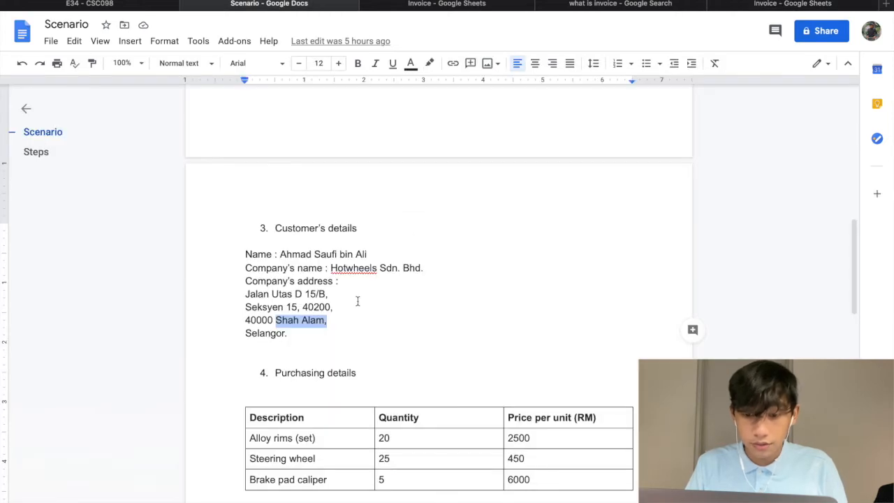
{"action": "scroll", "coordinate": [357, 300], "scroll_direction": "up", "scroll_amount": 5}
{"action": "scroll", "coordinate": [357, 299], "scroll_direction": "down", "scroll_amount": 2}
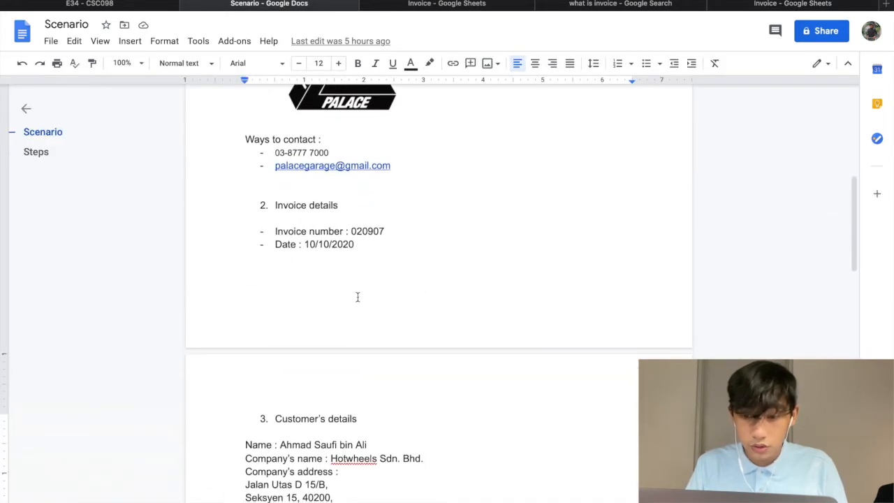
{"action": "scroll", "coordinate": [357, 296], "scroll_direction": "down", "scroll_amount": 3}
{"action": "left_click", "coordinate": [814, 6]}
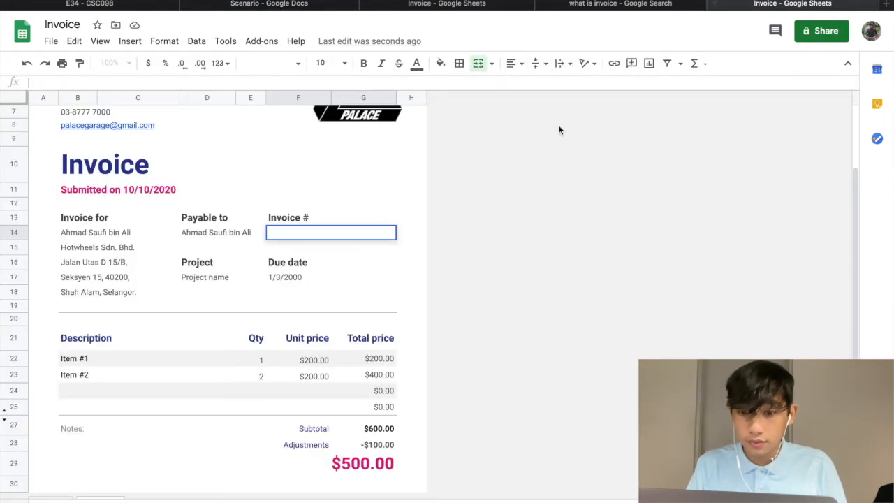
{"action": "left_click", "coordinate": [324, 6]}
{"action": "scroll", "coordinate": [323, 192], "scroll_direction": "up", "scroll_amount": 1}
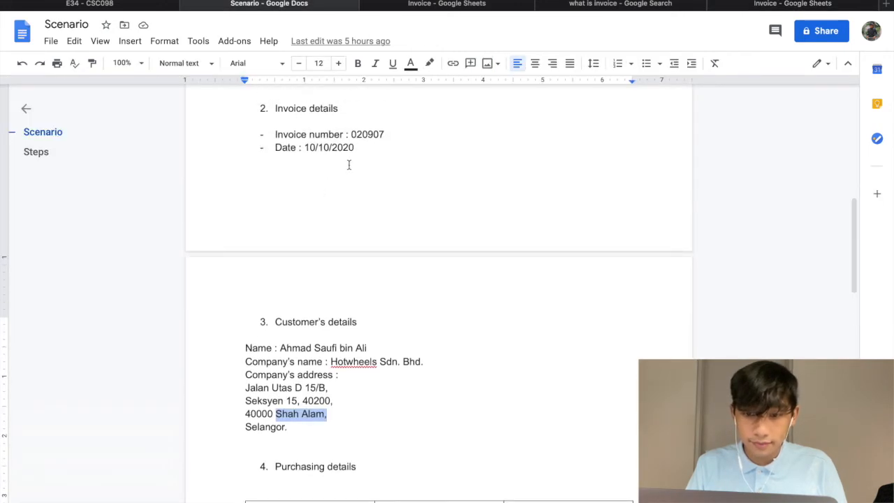
{"action": "left_click_drag", "start_coordinate": [387, 133], "coordinate": [352, 133]}
{"action": "key", "text": "ctrl+c"}
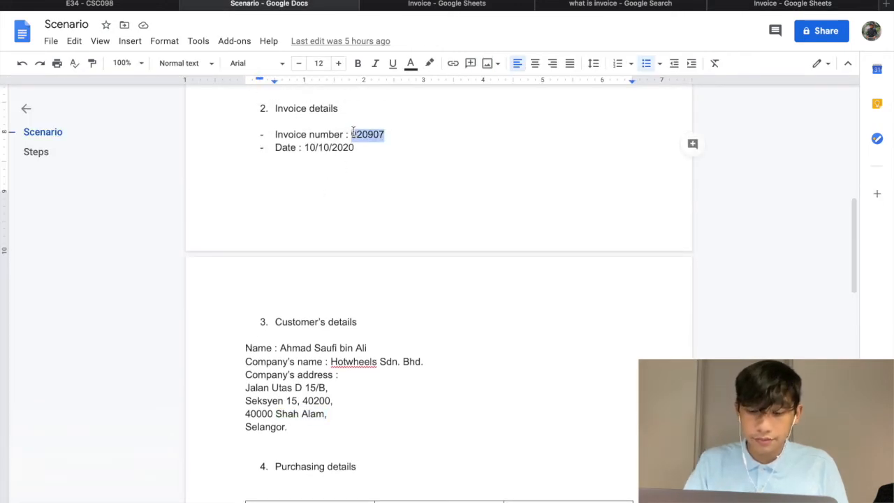
{"action": "left_click", "coordinate": [812, 4]}
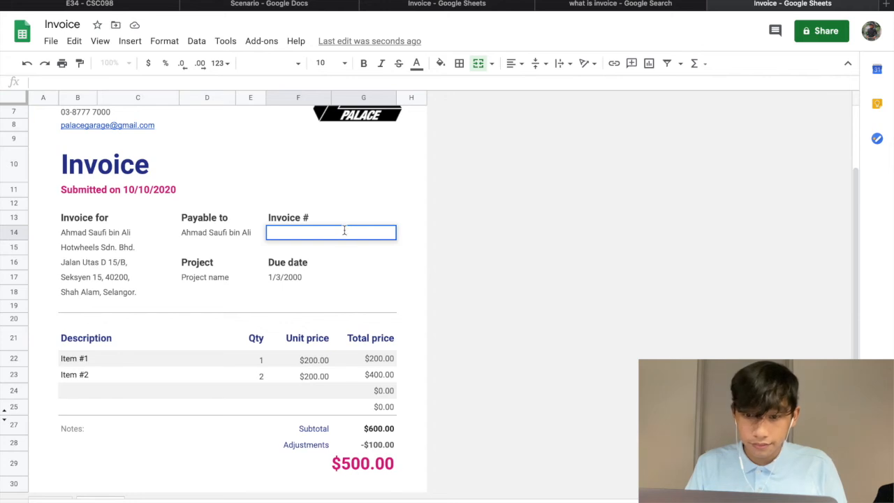
Paste the copied invoice number into the cell under "Invoice #".
{"action": "key", "text": "ctrl+v"}
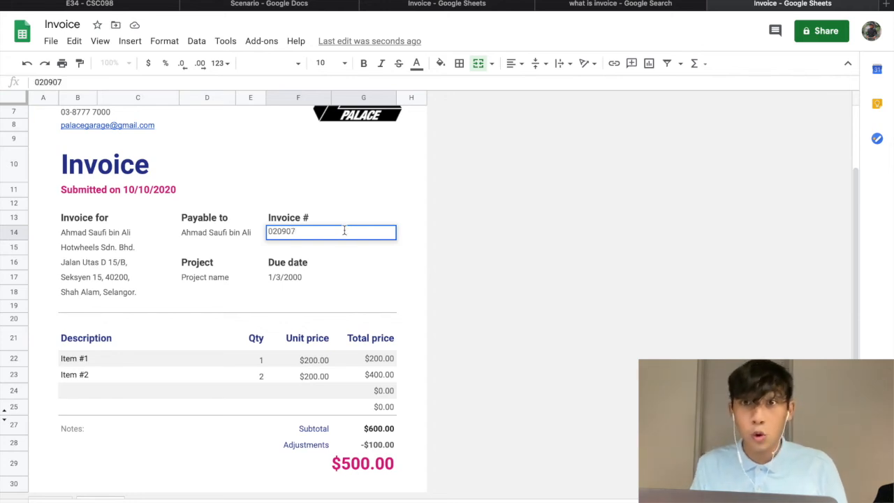
{"action": "scroll", "coordinate": [304, 325], "scroll_direction": "down", "scroll_amount": 2}
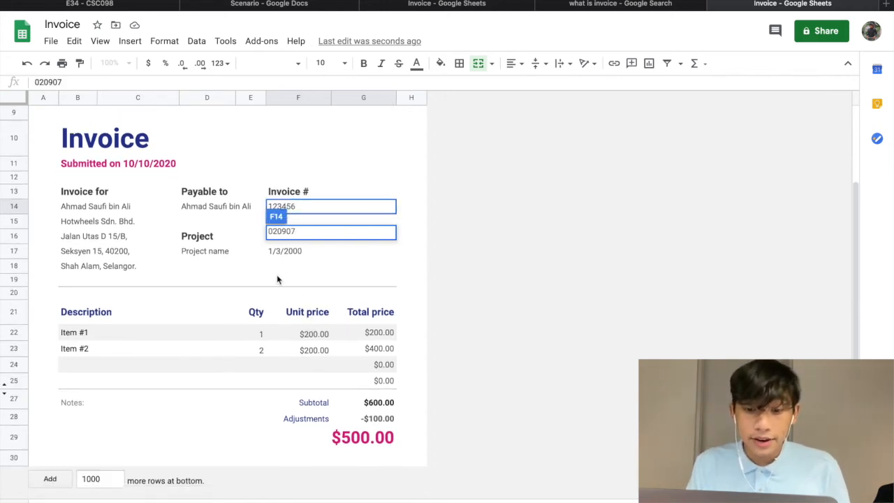
{"action": "scroll", "coordinate": [247, 254], "scroll_direction": "up", "scroll_amount": 2}
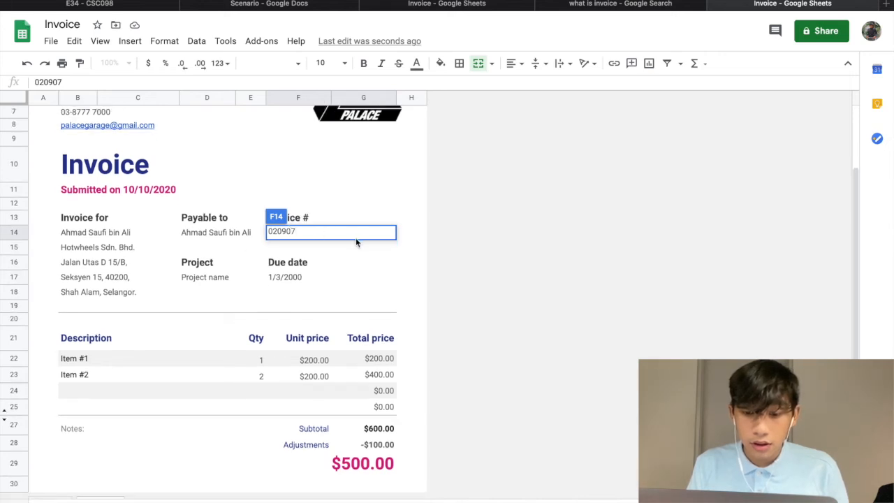
Replace the "Project name" placeholder under Project with "New Stocks".
{"action": "left_click", "coordinate": [233, 277]}
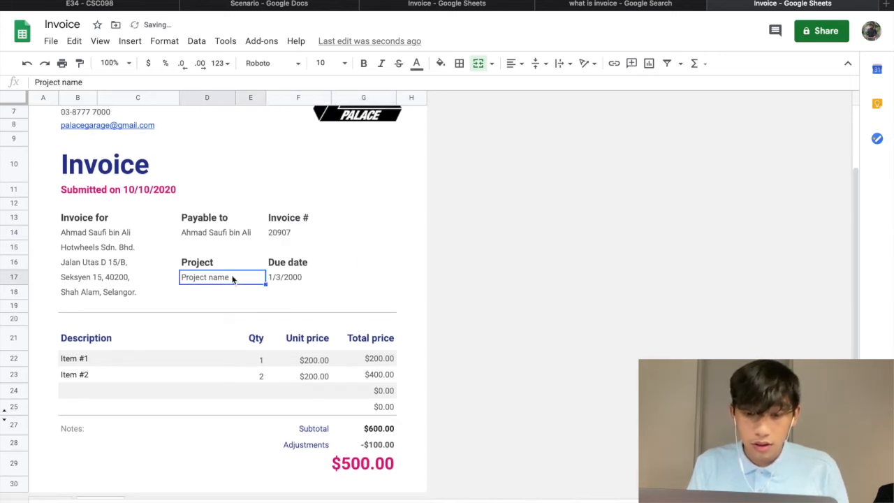
{"action": "key", "text": "BackSpace"}
{"action": "type", "text": "New Stocks"}
Set the invoice's due date to 11/2/2020.
{"action": "left_click", "coordinate": [314, 277]}
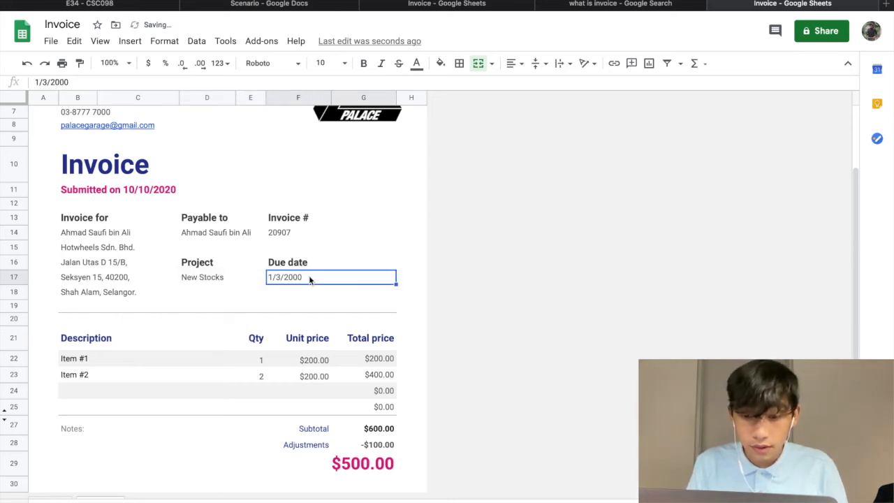
{"action": "double_click", "coordinate": [308, 277]}
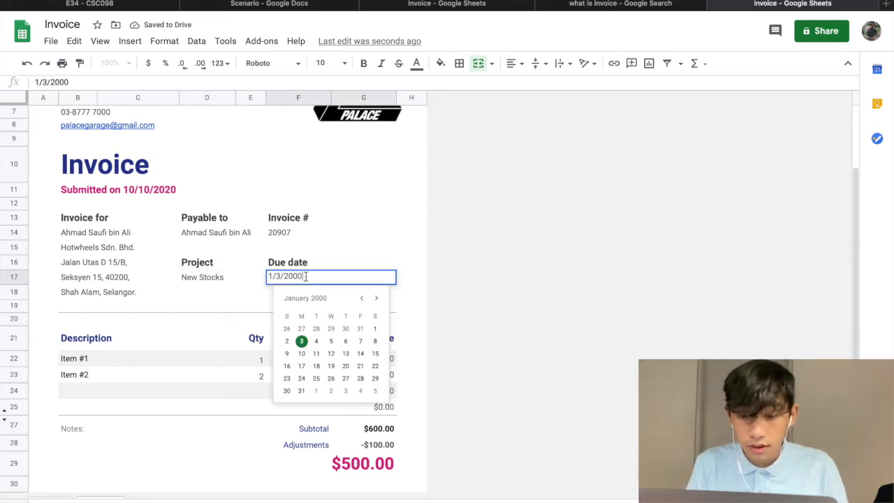
{"action": "left_click", "coordinate": [377, 298]}
{"action": "left_click", "coordinate": [377, 299]}
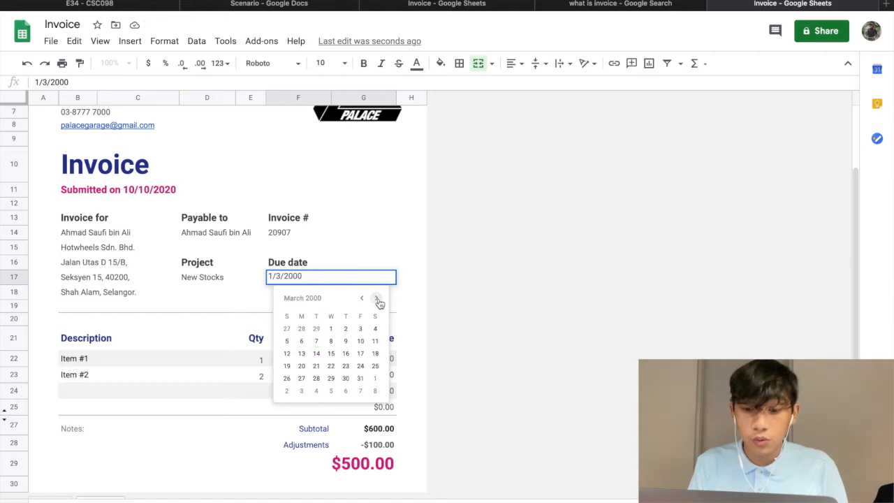
{"action": "key", "text": "BackSpace"}
{"action": "key", "text": "BackSpace"}
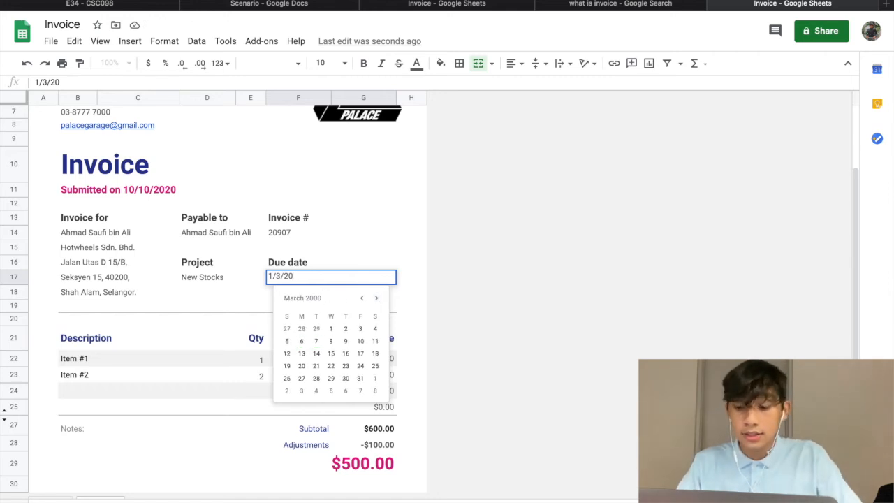
{"action": "type", "text": "20"}
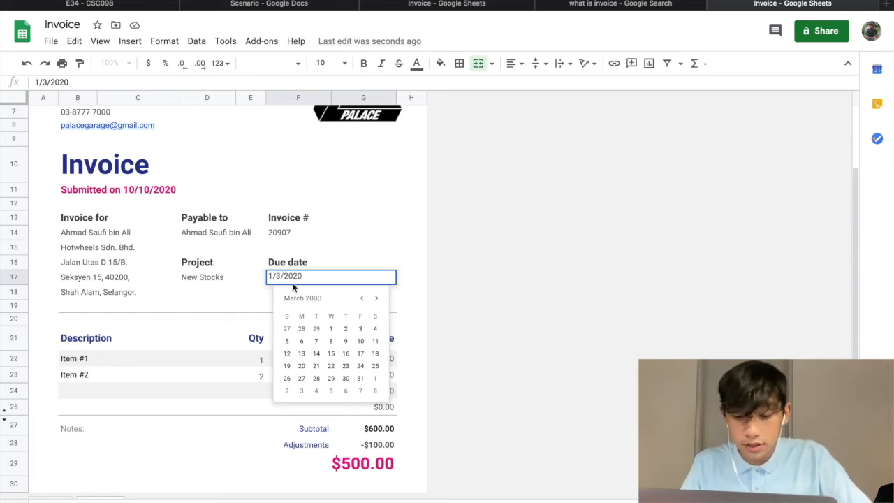
{"action": "type", "text": "1"}
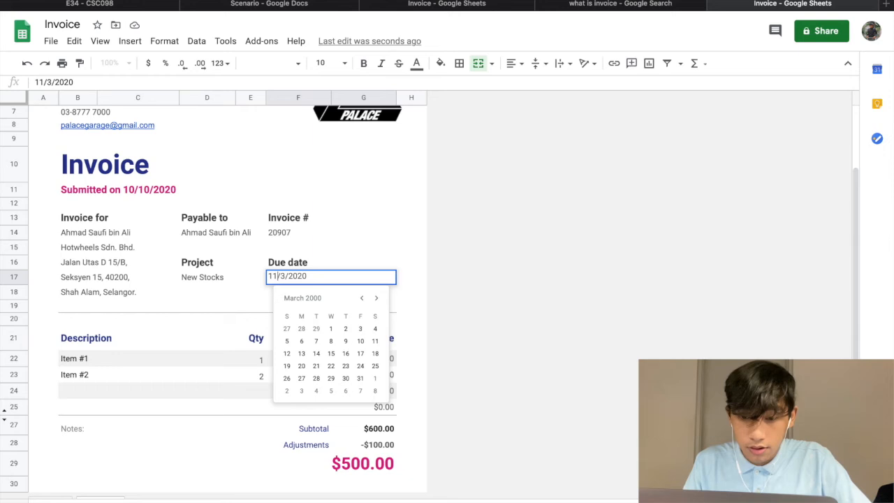
{"action": "key", "text": "BackSpace"}
{"action": "type", "text": "2"}
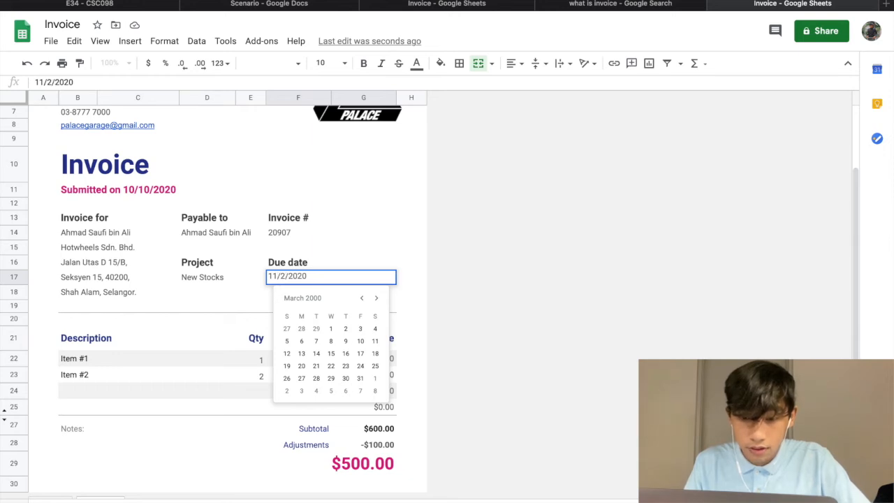
{"action": "left_click", "coordinate": [405, 280]}
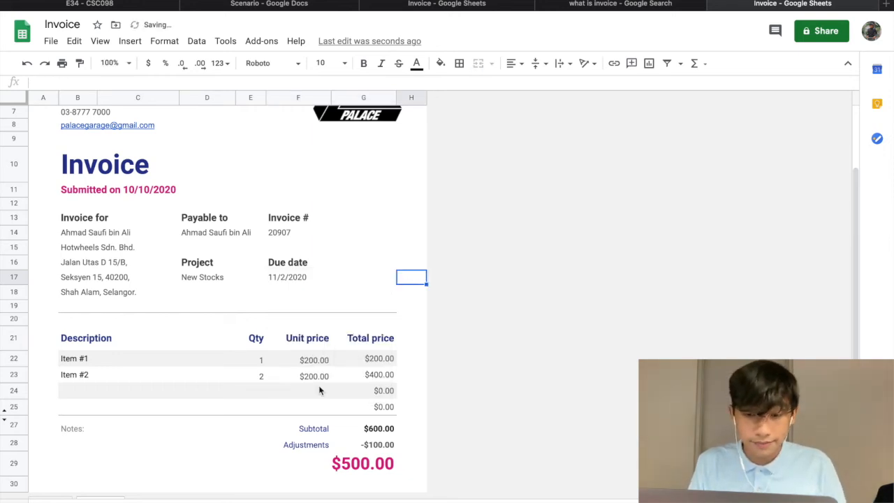
Clear the "Item #1" placeholder from the first row of the Description column.
{"action": "scroll", "coordinate": [317, 391], "scroll_direction": "down", "scroll_amount": 1}
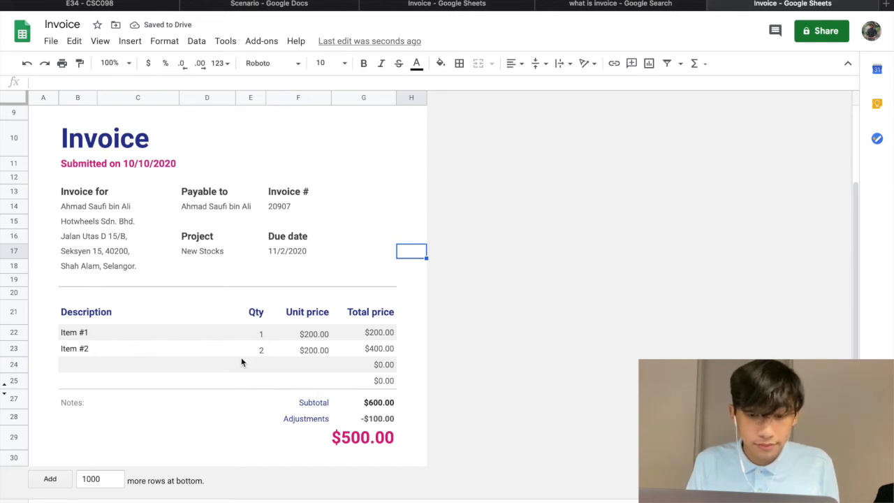
{"action": "left_click", "coordinate": [183, 293]}
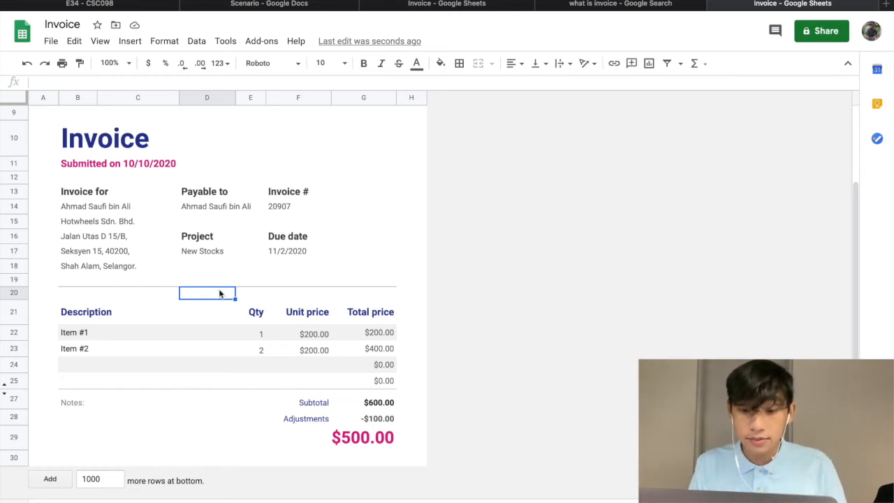
{"action": "left_click", "coordinate": [95, 336]}
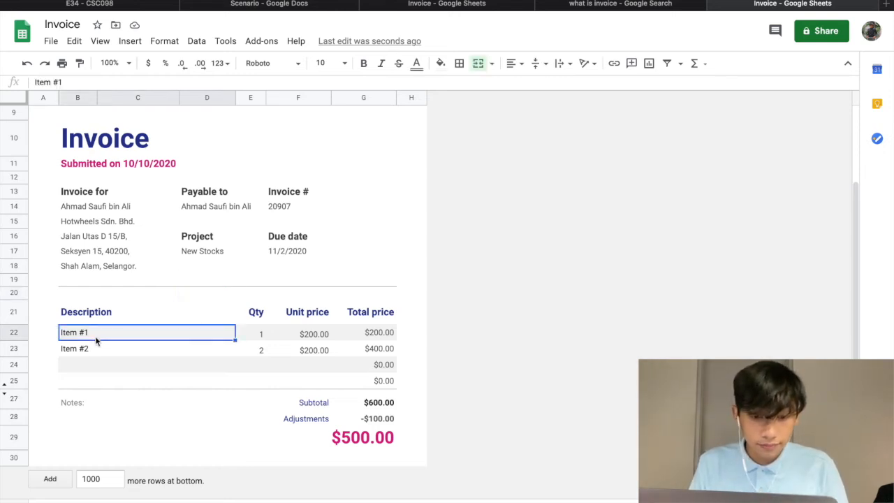
{"action": "double_click", "coordinate": [88, 335]}
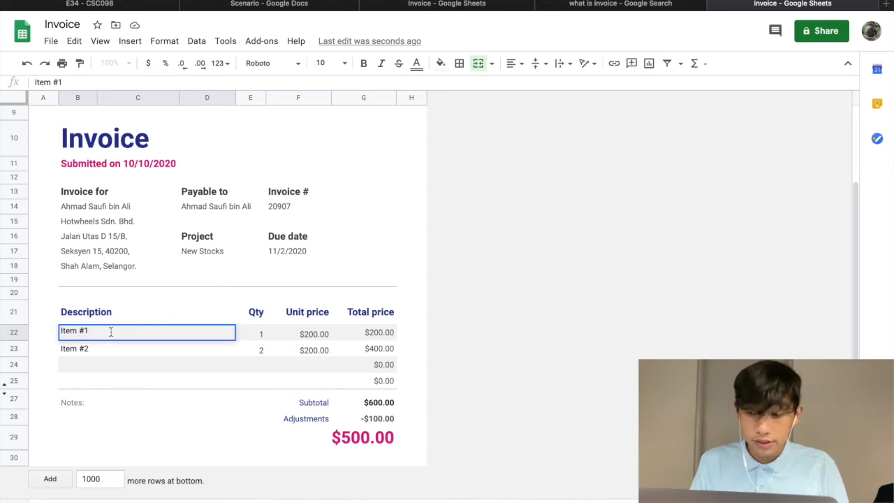
{"action": "key", "text": "BackSpace"}
{"action": "key", "text": "BackSpace"}
{"action": "key", "text": "BackSpace"}
{"action": "key", "text": "BackSpace"}
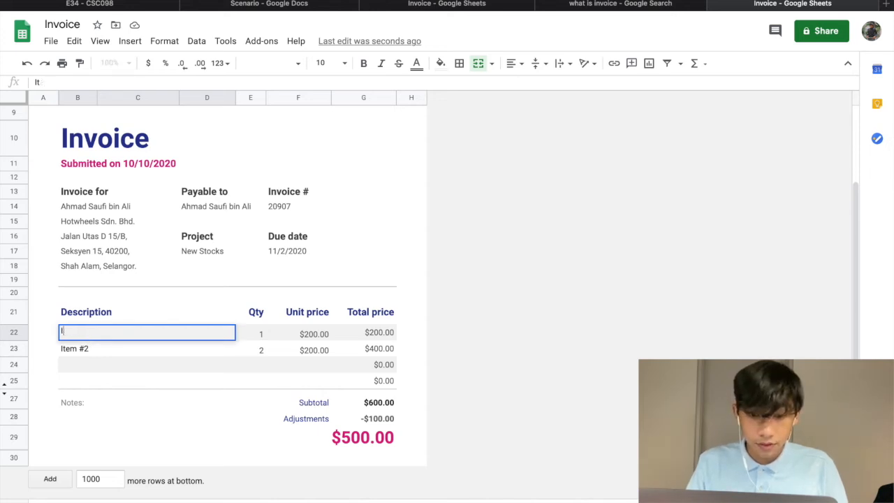
Copy "Alloy rims (set)" from the purchasing table in the Google Docs Scenario document into the emptied description cell of the Google Sheets invoice.
{"action": "left_click", "coordinate": [253, 13]}
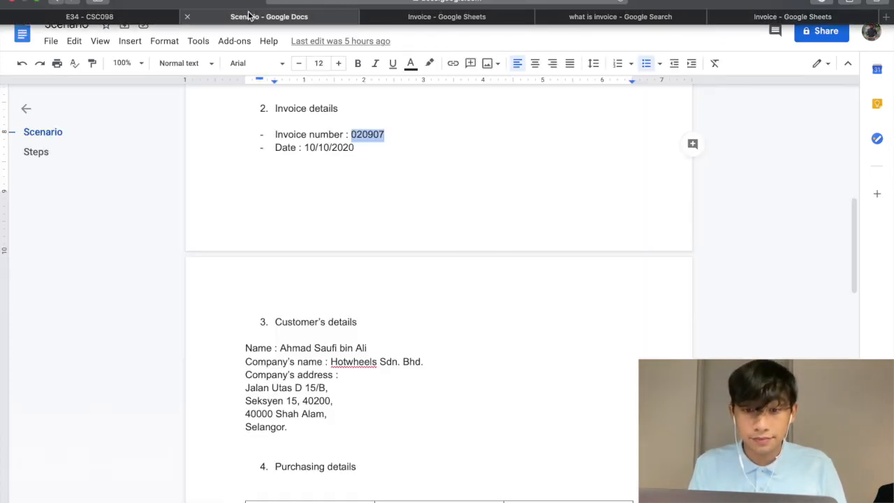
{"action": "scroll", "coordinate": [294, 312], "scroll_direction": "down", "scroll_amount": 5}
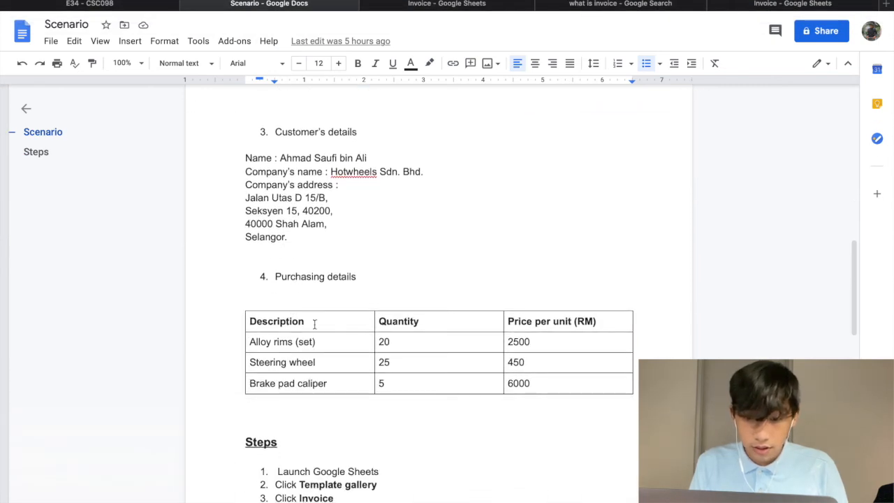
{"action": "left_click_drag", "start_coordinate": [316, 342], "coordinate": [250, 342]}
{"action": "key", "text": "ctrl+c"}
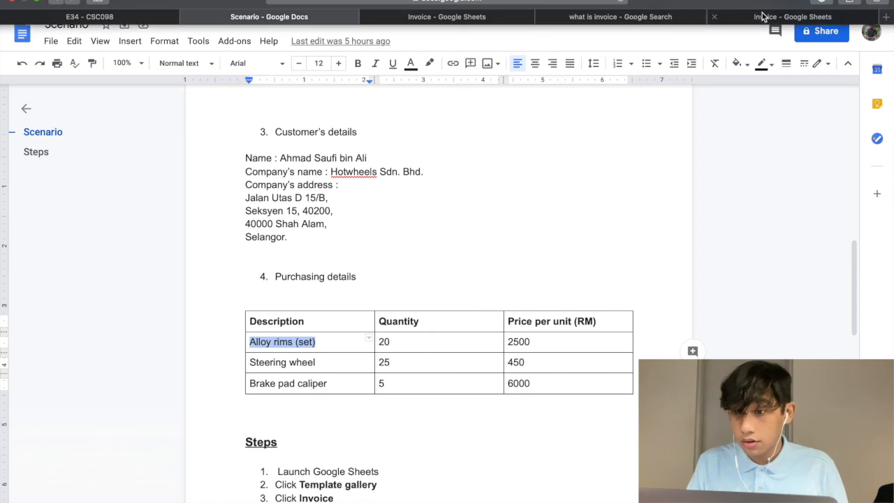
{"action": "left_click", "coordinate": [792, 11]}
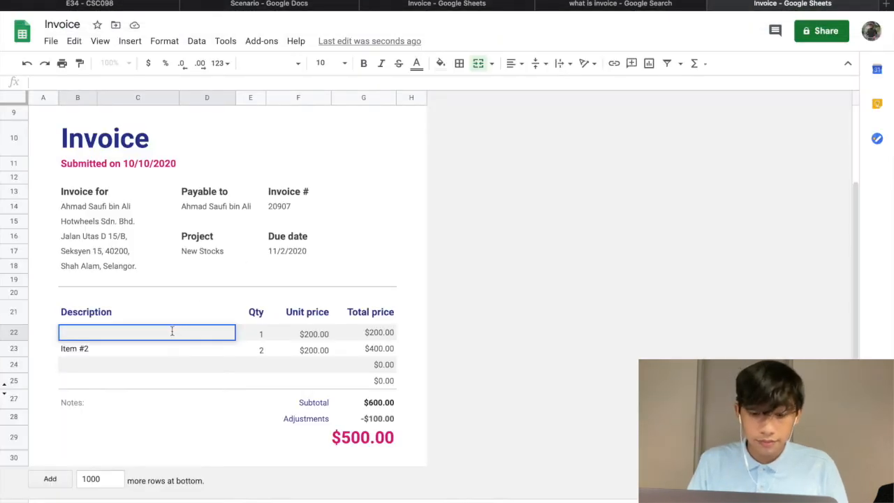
{"action": "key", "text": "ctrl+v"}
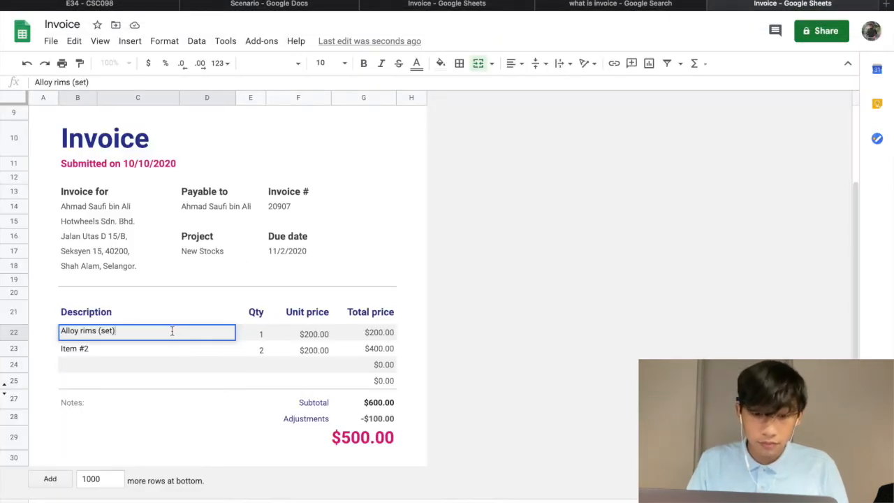
Check the alloy rims quantity in the Google Docs Scenario document and set their Qty to 20 in the Google Sheets invoice.
{"action": "left_click", "coordinate": [256, 336]}
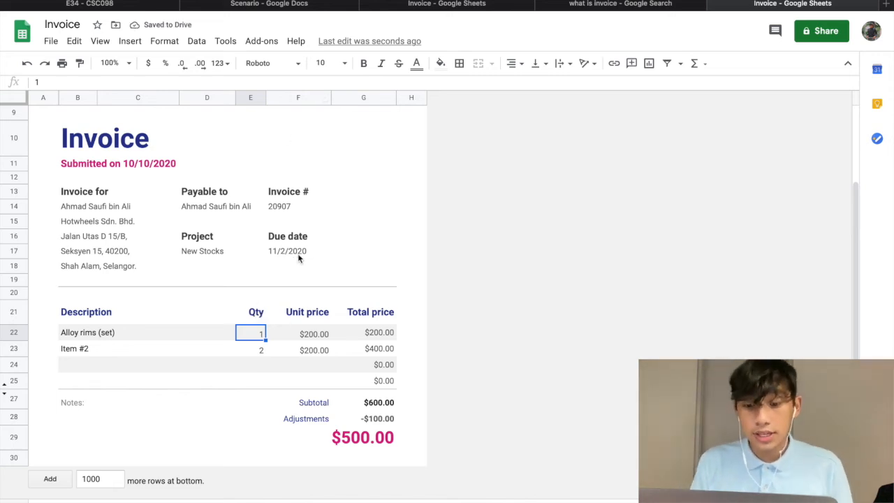
{"action": "left_click", "coordinate": [332, 6]}
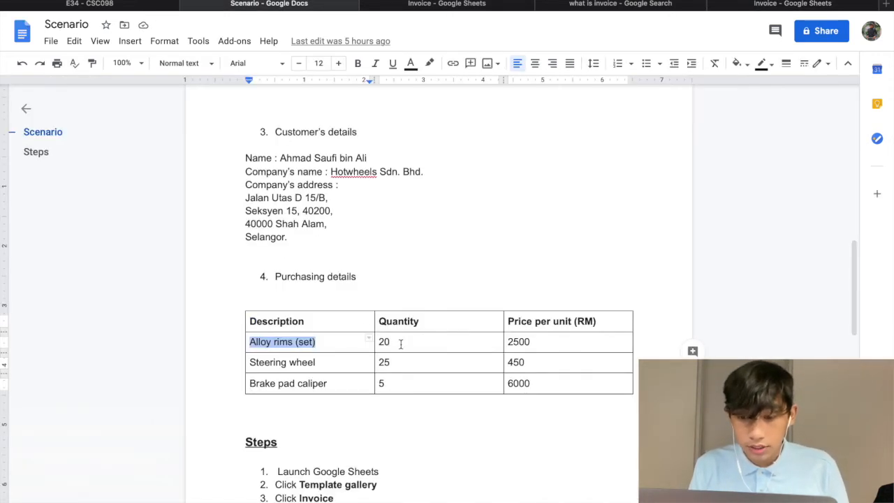
{"action": "left_click", "coordinate": [757, 4]}
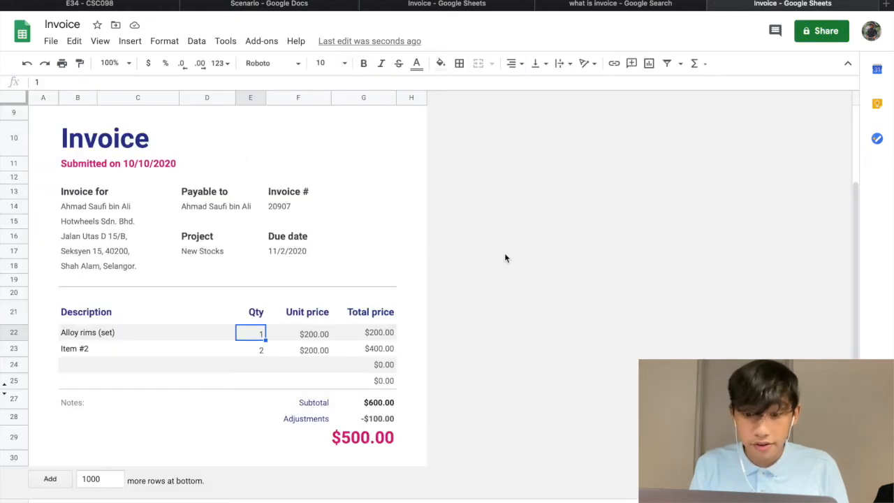
{"action": "double_click", "coordinate": [260, 335]}
{"action": "type", "text": "20"}
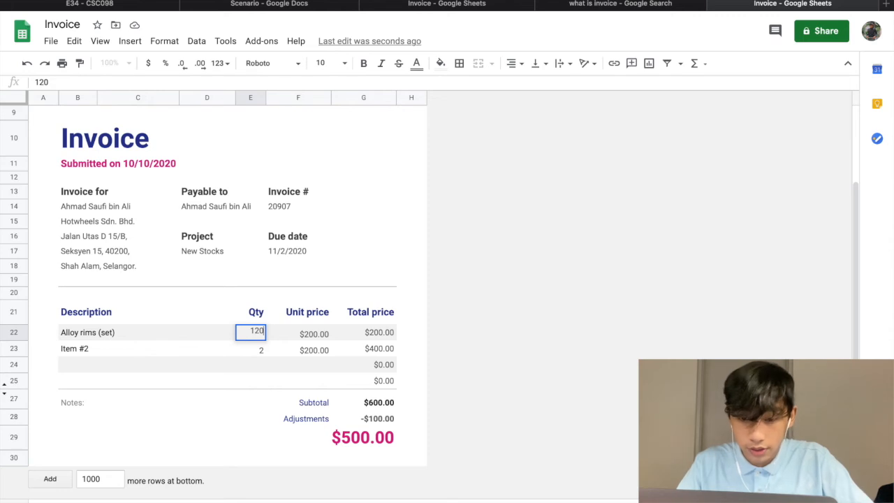
{"action": "key", "text": "BackSpace"}
{"action": "key", "text": "BackSpace"}
{"action": "key", "text": "BackSpace"}
{"action": "type", "text": "20"}
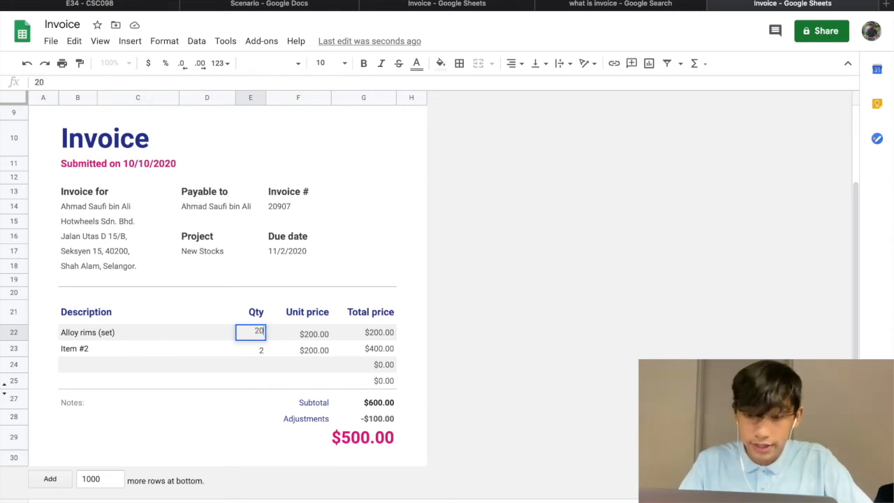
Set the unit price of the alloy rims to 2500.
{"action": "double_click", "coordinate": [327, 335]}
{"action": "type", "text": "2500"}
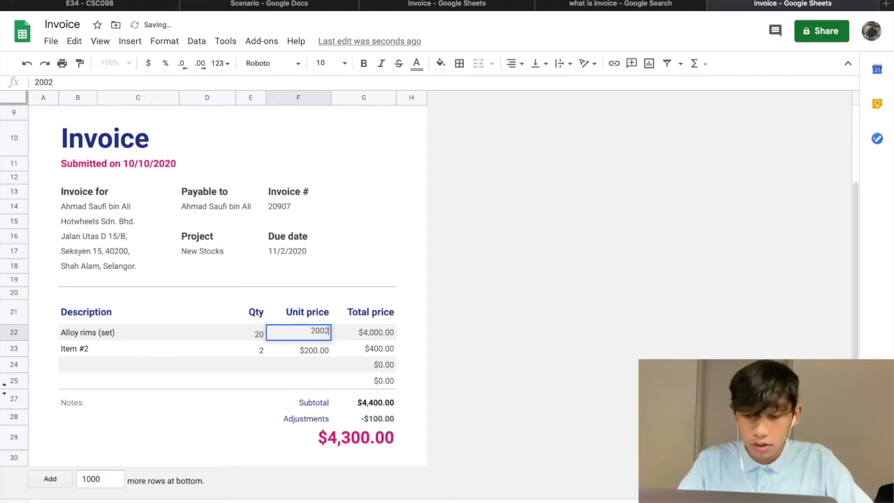
{"action": "key", "text": "BackSpace"}
{"action": "key", "text": "BackSpace"}
{"action": "key", "text": "BackSpace"}
{"action": "key", "text": "BackSpace"}
{"action": "key", "text": "BackSpace"}
{"action": "key", "text": "BackSpace"}
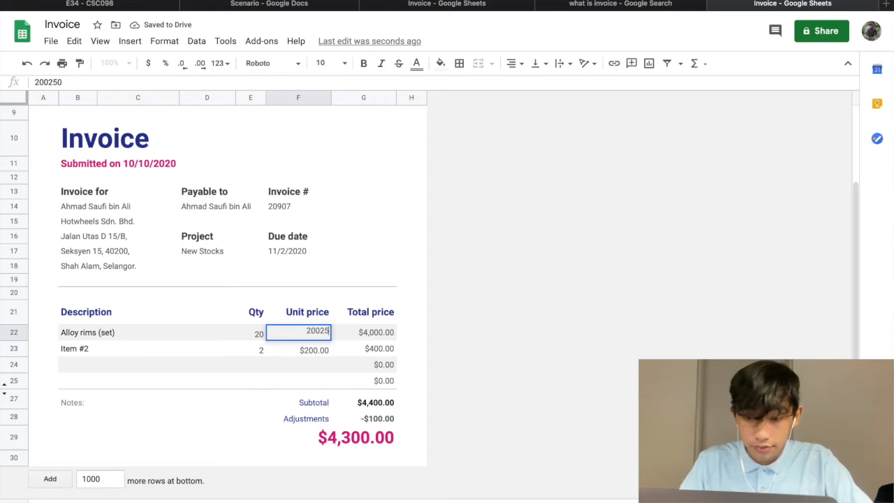
{"action": "type", "text": "500"}
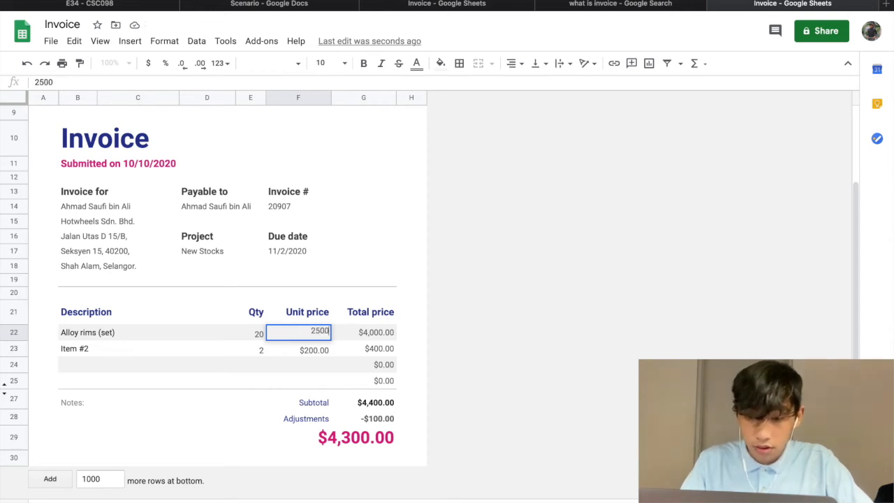
{"action": "left_click", "coordinate": [262, 352]}
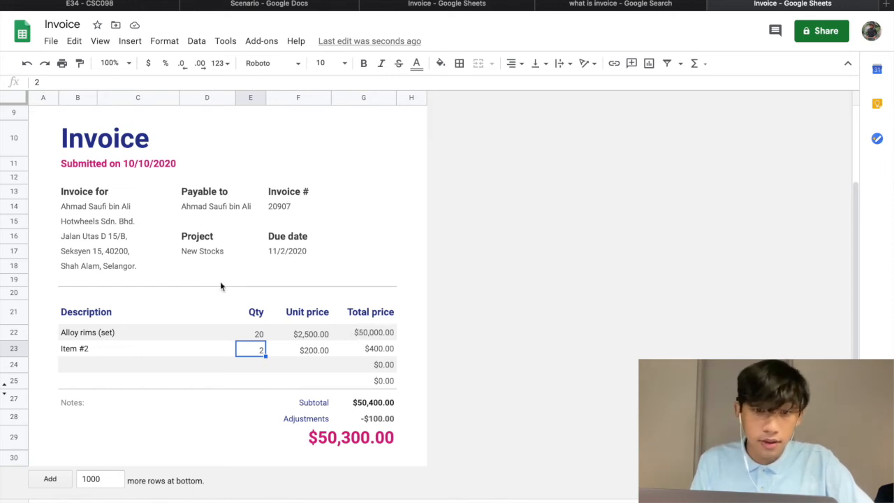
Copy "Steering wheel" from the purchasing table in the Google Docs Scenario document and return to the Google Sheets invoice.
{"action": "left_click", "coordinate": [237, 3]}
{"action": "left_click_drag", "start_coordinate": [319, 363], "coordinate": [250, 363]}
{"action": "key", "text": "ctrl+c"}
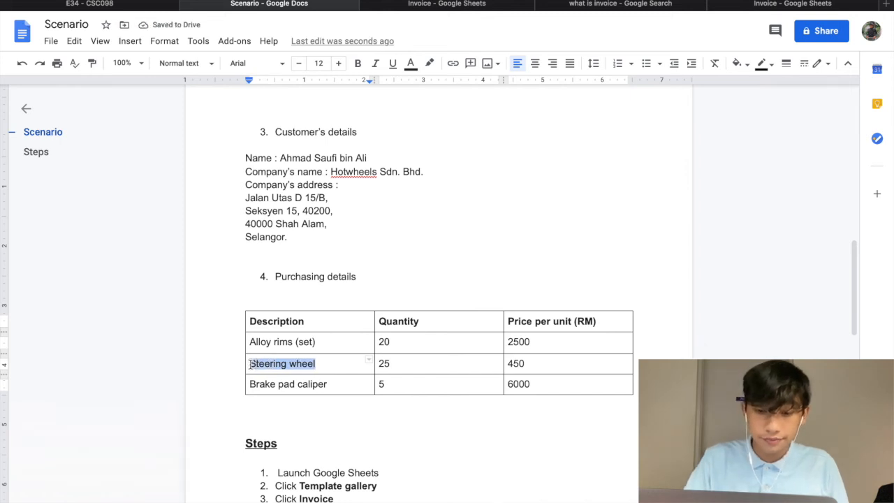
{"action": "left_click", "coordinate": [793, 6]}
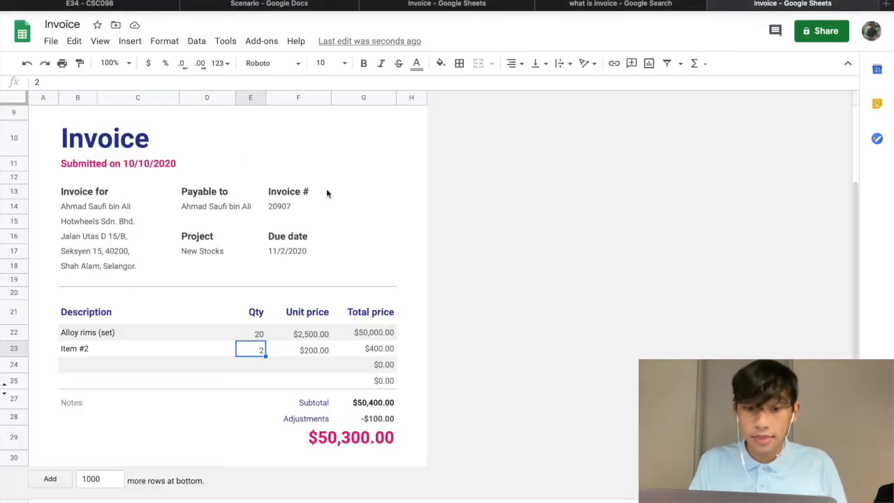
Replace the "Item #2" placeholder in the Description column with the copied text "Steering wheel".
{"action": "double_click", "coordinate": [82, 347]}
{"action": "key", "text": "BackSpace"}
{"action": "key", "text": "BackSpace"}
{"action": "key", "text": "BackSpace"}
{"action": "key", "text": "BackSpace"}
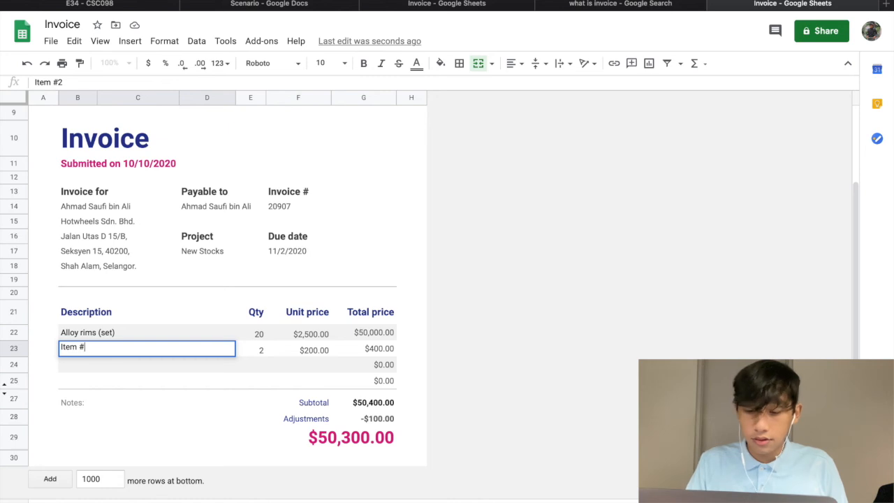
{"action": "key", "text": "BackSpace"}
{"action": "key", "text": "BackSpace"}
{"action": "key", "text": "BackSpace"}
{"action": "key", "text": "ctrl+v"}
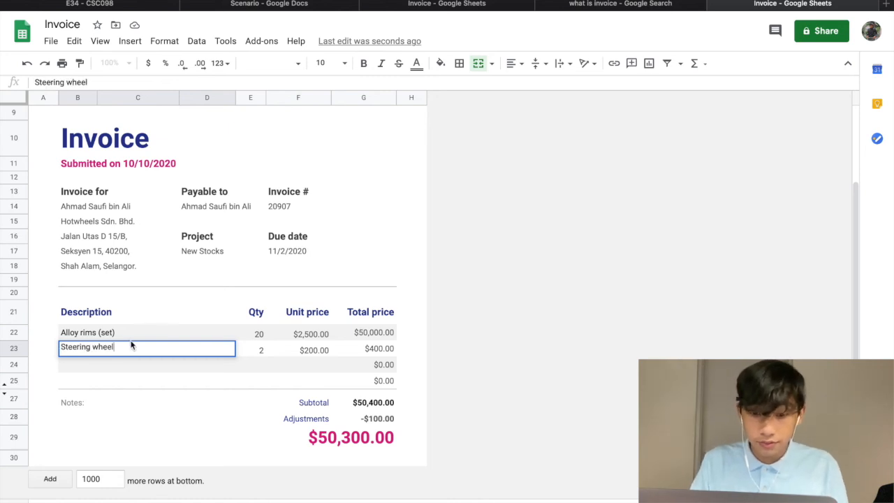
Check the steering wheel quantity in the Google Docs Scenario document and set its Qty to 25 in the Google Sheets invoice.
{"action": "left_click", "coordinate": [269, 4]}
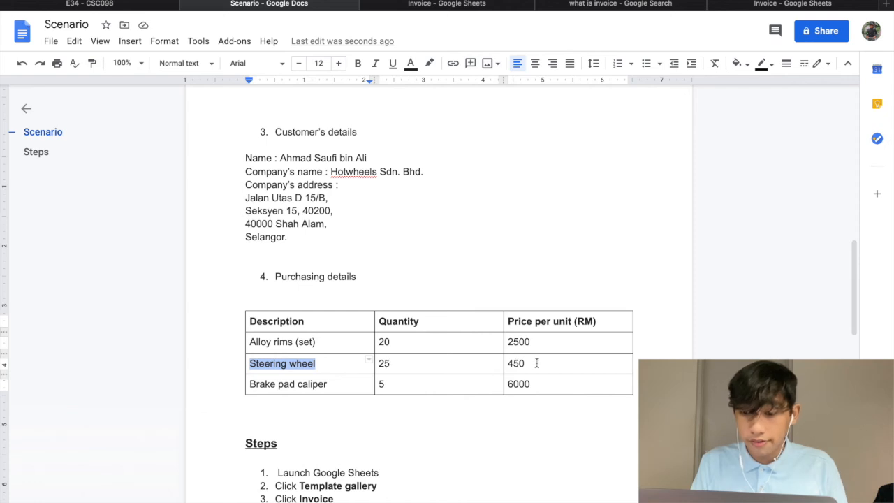
{"action": "left_click", "coordinate": [784, 6]}
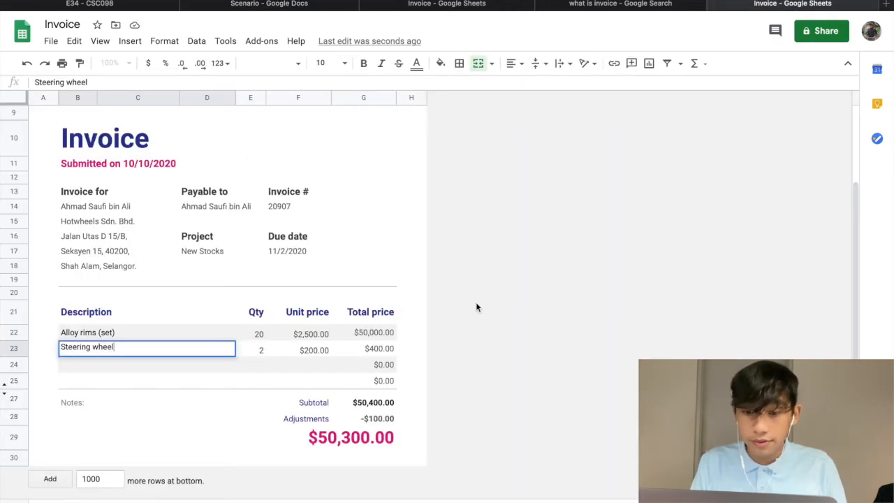
{"action": "left_click", "coordinate": [258, 347]}
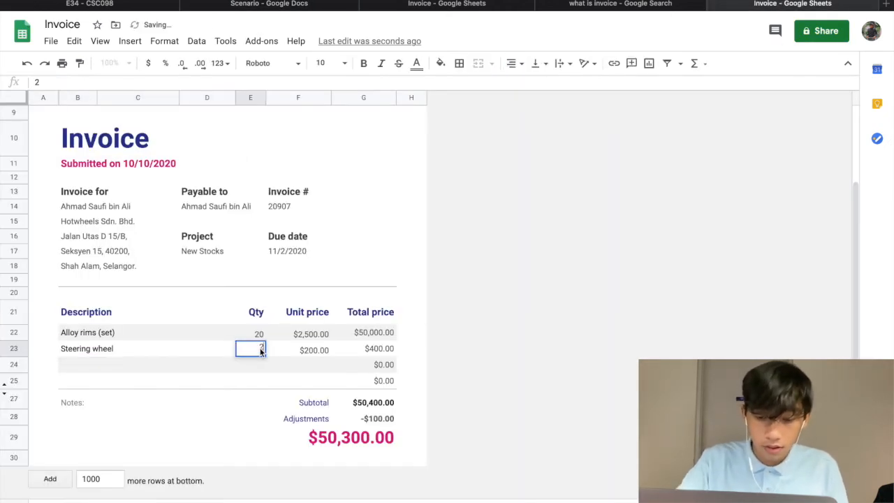
{"action": "type", "text": "5"}
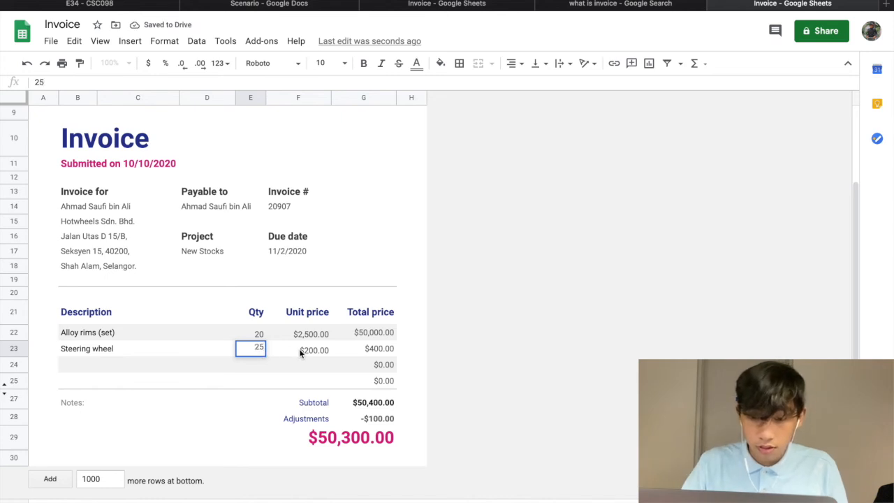
Set the unit price of the steering wheel to 450.
{"action": "left_click", "coordinate": [299, 353]}
{"action": "key", "text": "Return"}
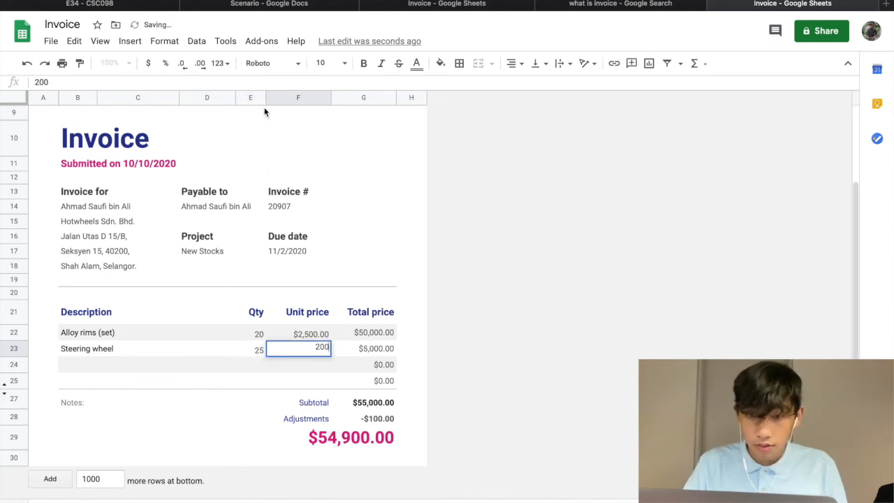
{"action": "left_click", "coordinate": [259, 4]}
{"action": "left_click", "coordinate": [737, 4]}
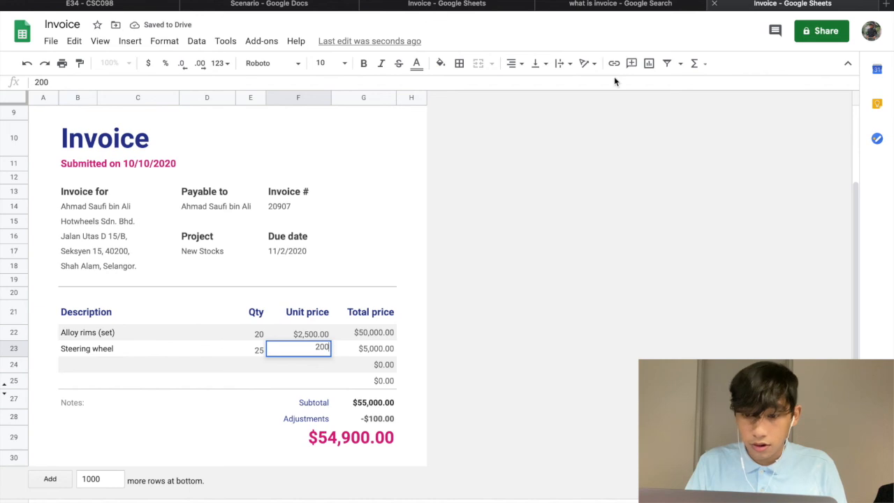
{"action": "key", "text": "BackSpace"}
{"action": "key", "text": "BackSpace"}
{"action": "key", "text": "BackSpace"}
{"action": "type", "text": "450"}
{"action": "key", "text": "Return"}
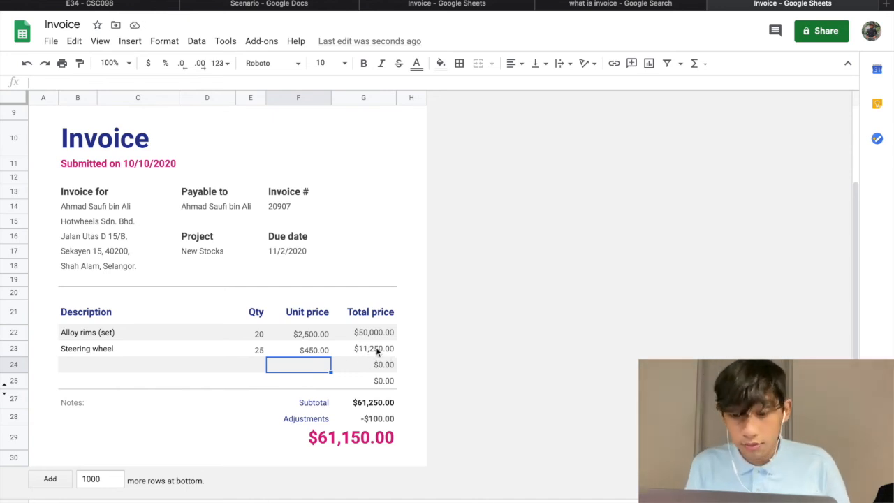
Copy "Brake pad caliper" from the purchasing table in the Google Docs Scenario document and return to the Google Sheets invoice.
{"action": "left_click", "coordinate": [132, 365]}
{"action": "left_click", "coordinate": [281, 6]}
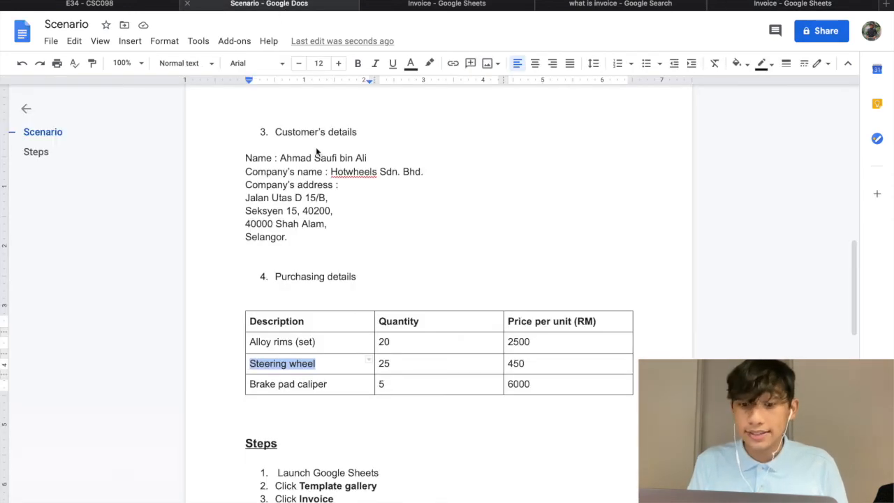
{"action": "left_click_drag", "start_coordinate": [328, 384], "coordinate": [248, 385]}
{"action": "key", "text": "ctrl+c"}
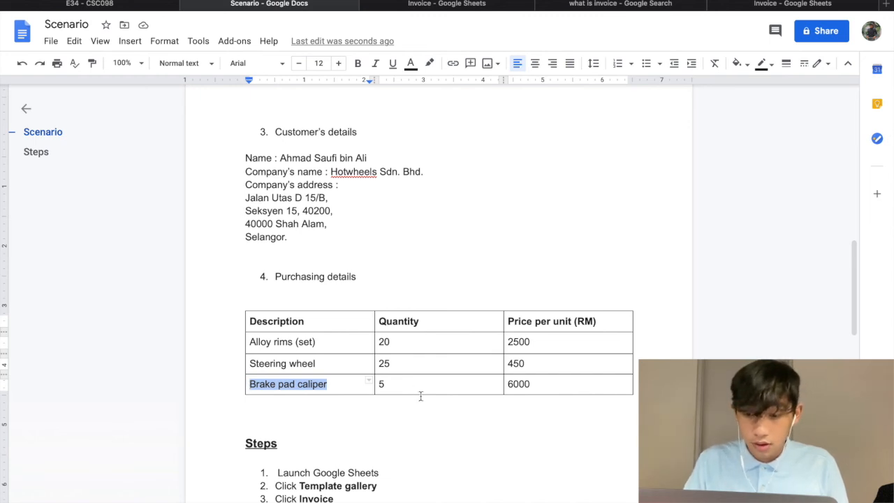
{"action": "left_click", "coordinate": [407, 4]}
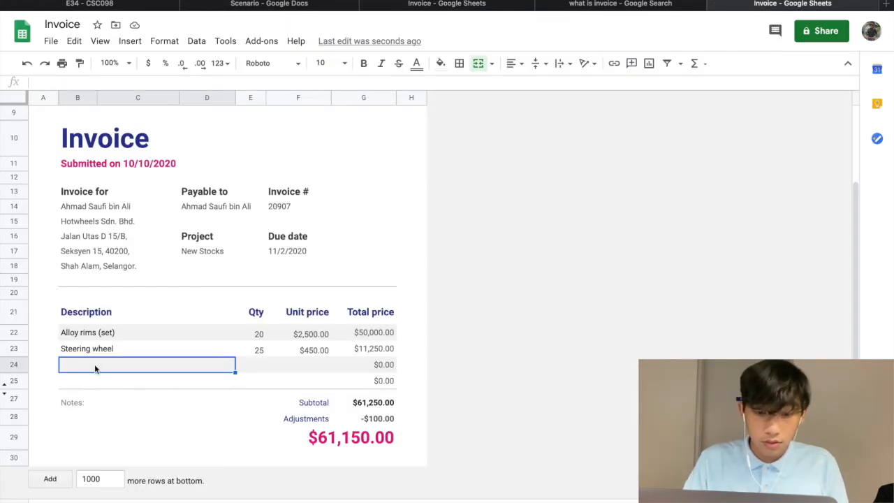
Paste the copied "Brake pad caliper" as values only into the Description cell in row 24.
{"action": "key", "text": "ctrl+v"}
{"action": "left_click", "coordinate": [113, 387]}
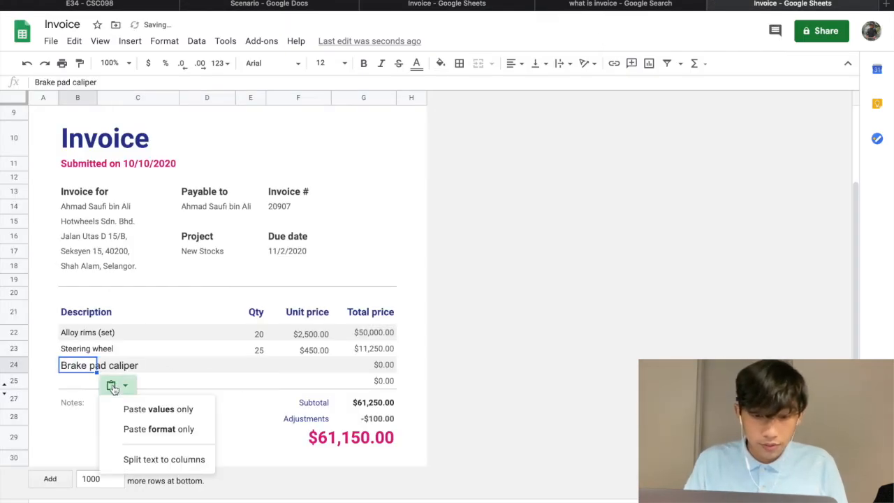
{"action": "left_click", "coordinate": [148, 413]}
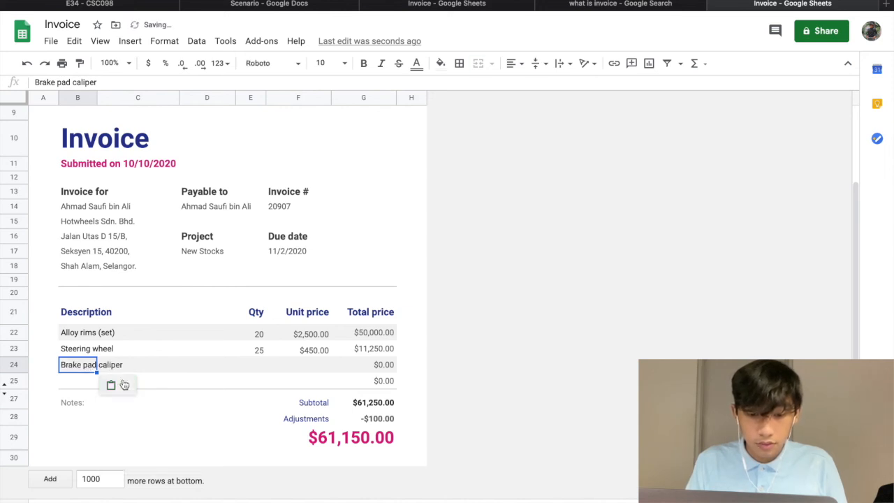
Set the brake pad caliper's Qty to 5 and its unit price to 6000.
{"action": "left_click", "coordinate": [267, 363]}
{"action": "left_click", "coordinate": [262, 364]}
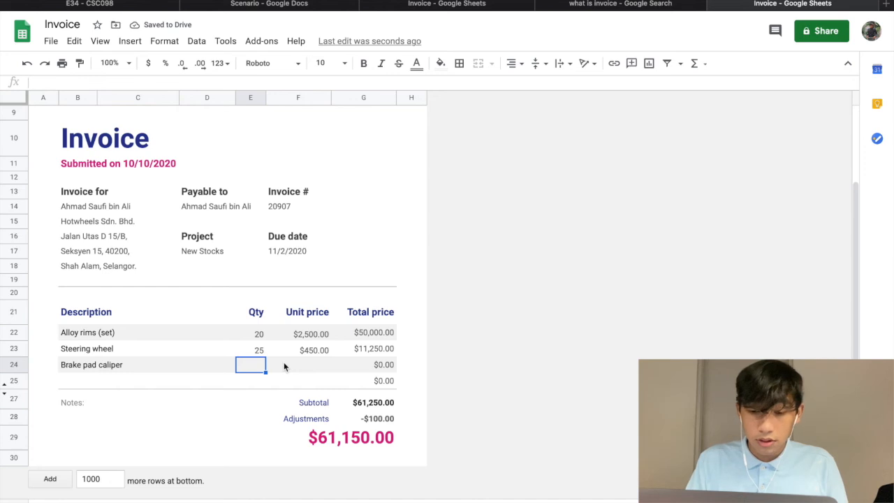
{"action": "type", "text": "5"}
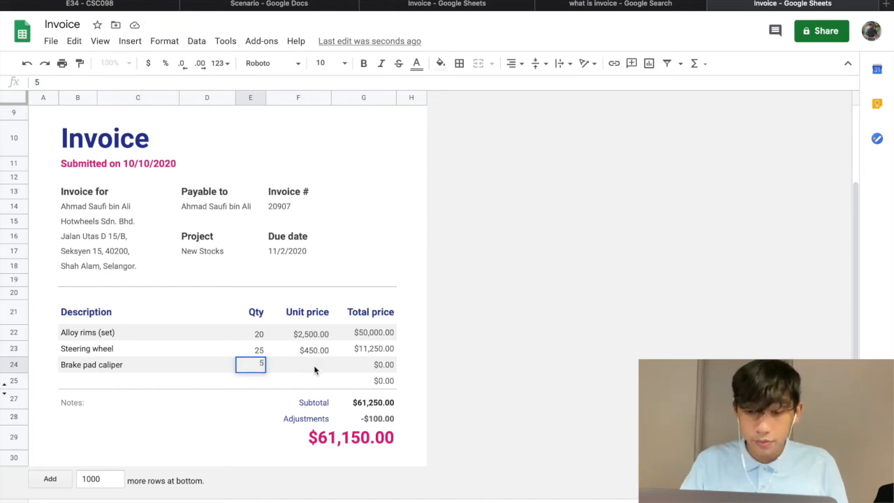
{"action": "left_click", "coordinate": [314, 367]}
{"action": "type", "text": "6000"}
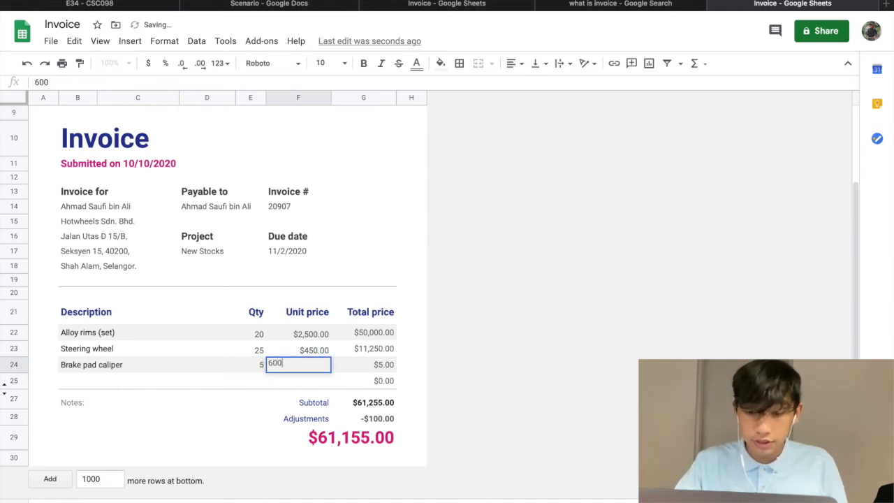
{"action": "left_click", "coordinate": [425, 382]}
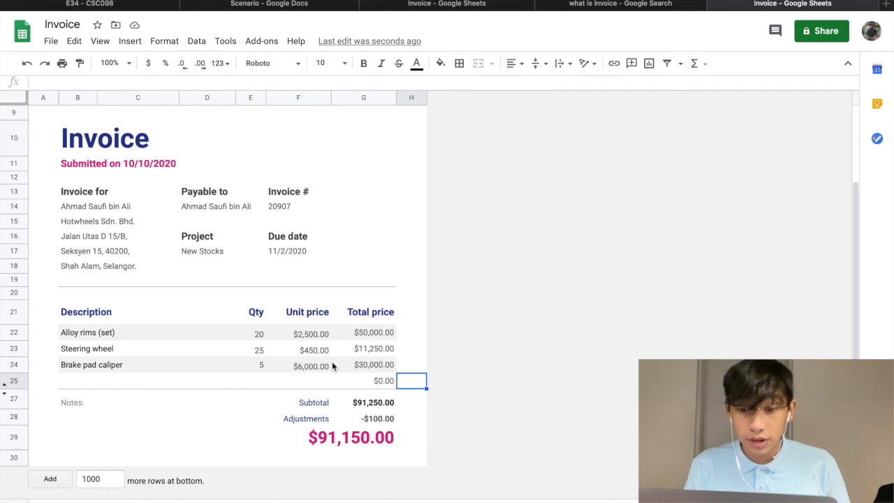
Check the currency of the unit prices in the Google Docs Scenario document and return to the Google Sheets invoice.
{"action": "left_click", "coordinate": [269, 3]}
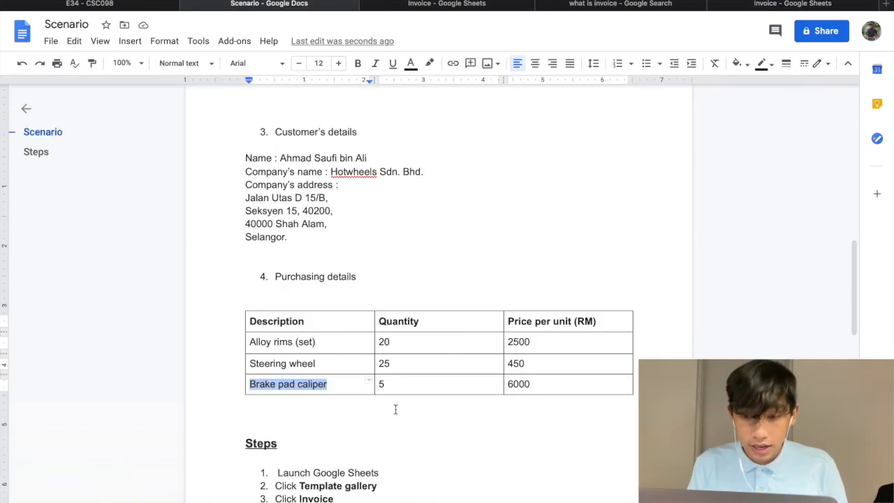
{"action": "scroll", "coordinate": [340, 458], "scroll_direction": "down", "scroll_amount": 3}
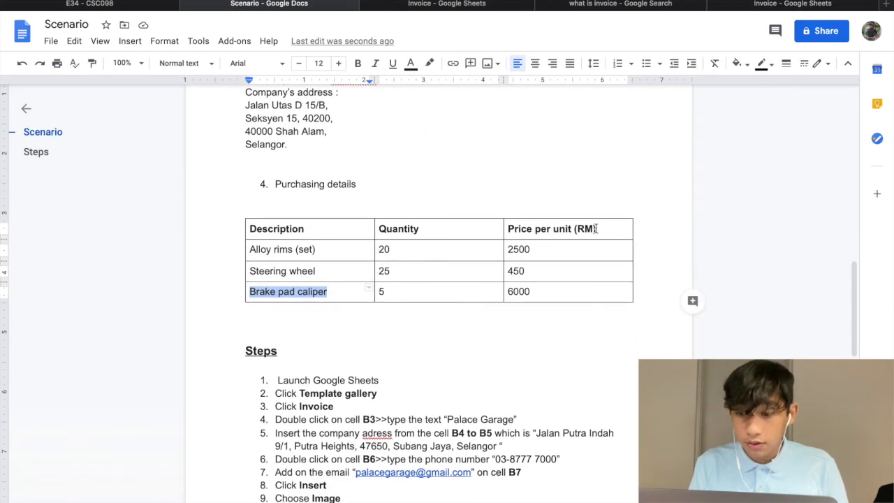
{"action": "left_click", "coordinate": [770, 5]}
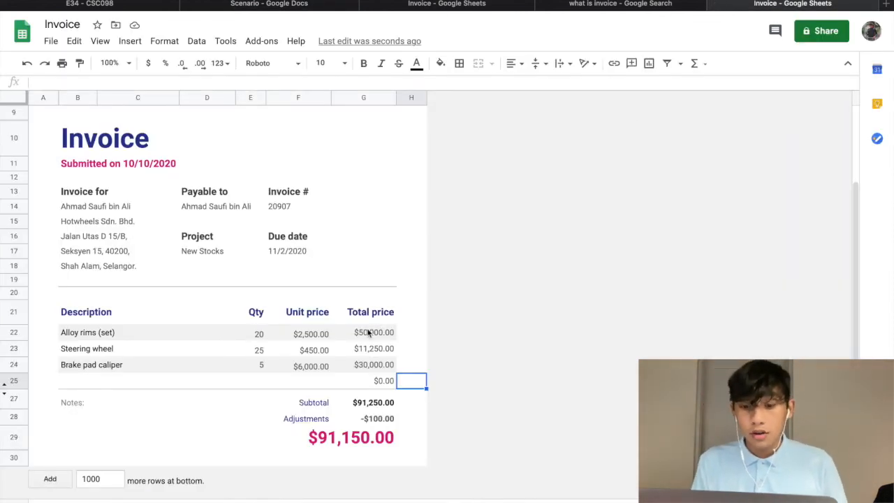
Format the unit price, total price and summary amounts in F22:G29 with the Malaysian Ringgit custom currency.
{"action": "left_click_drag", "start_coordinate": [288, 333], "coordinate": [393, 447]}
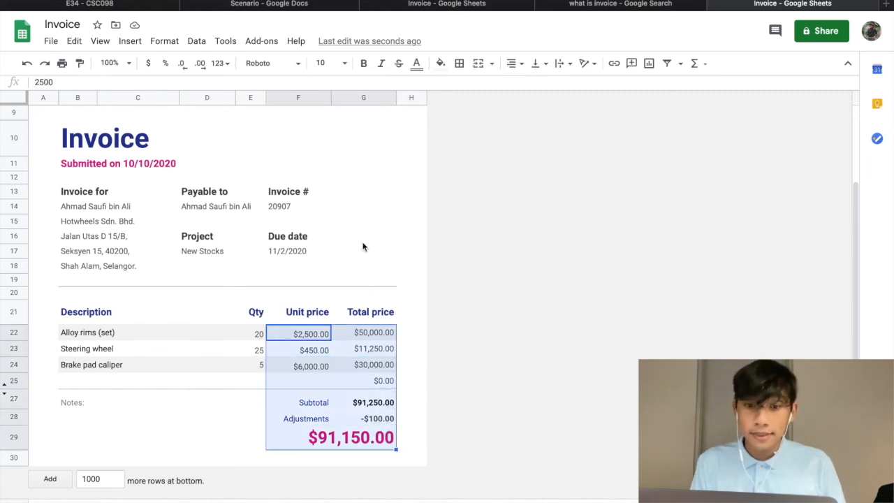
{"action": "left_click", "coordinate": [166, 42]}
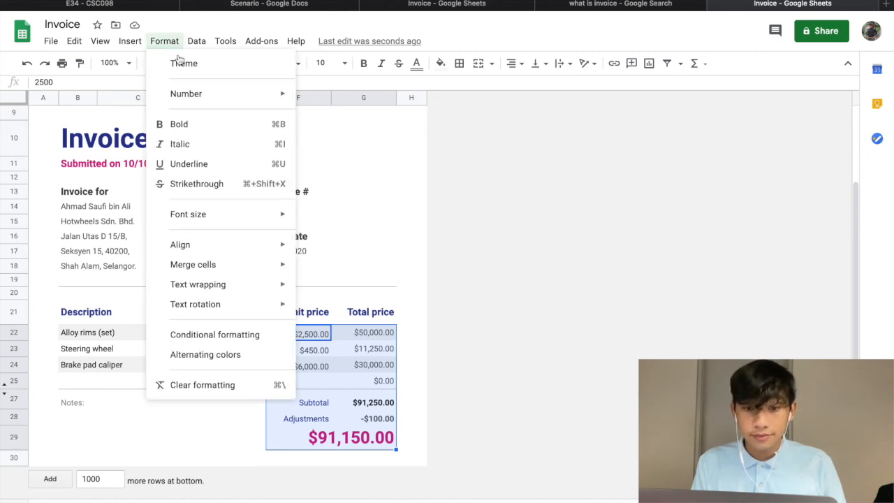
{"action": "mouse_move", "coordinate": [197, 93]}
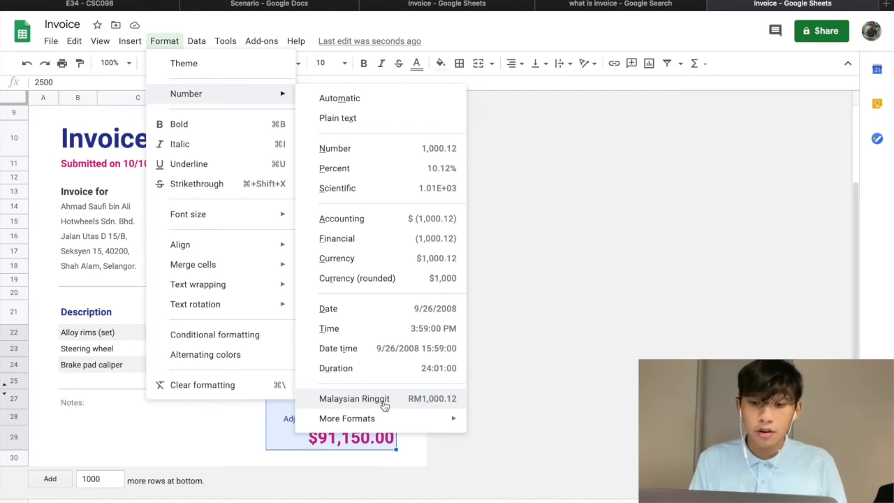
{"action": "mouse_move", "coordinate": [384, 418]}
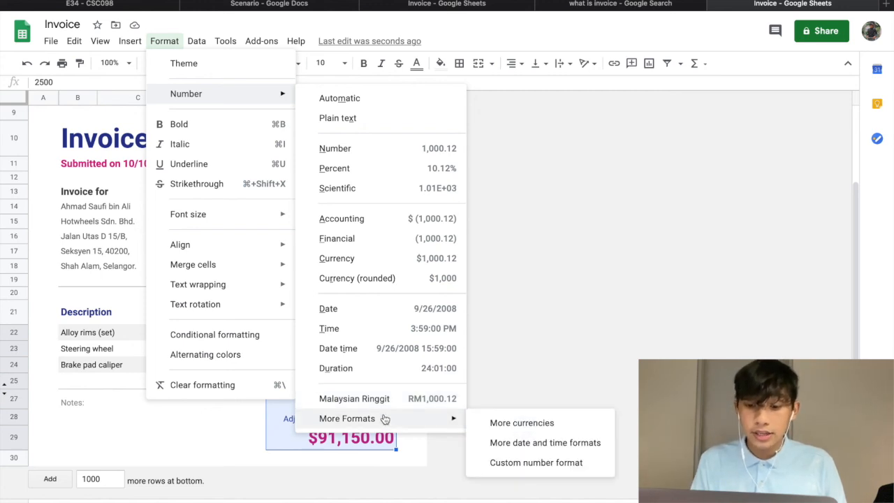
{"action": "left_click", "coordinate": [517, 428]}
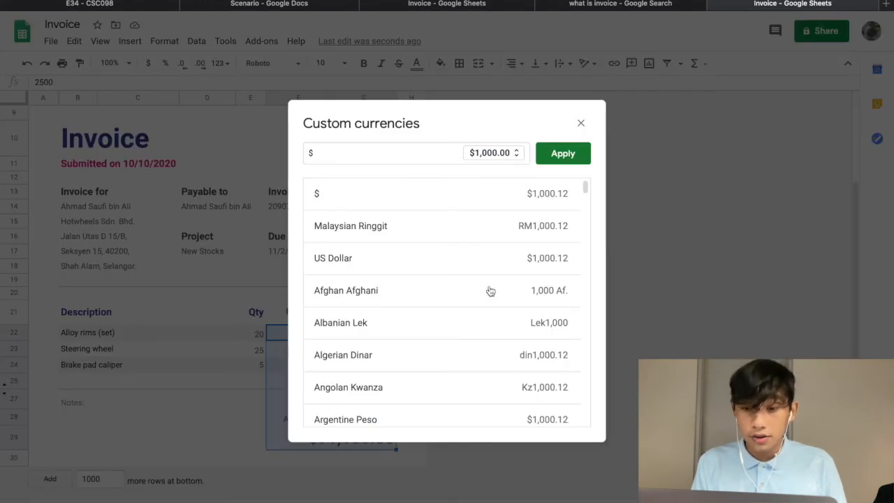
{"action": "scroll", "coordinate": [490, 290], "scroll_direction": "down", "scroll_amount": 2}
{"action": "scroll", "coordinate": [490, 290], "scroll_direction": "up", "scroll_amount": 1}
{"action": "scroll", "coordinate": [490, 291], "scroll_direction": "up", "scroll_amount": 1}
{"action": "scroll", "coordinate": [425, 260], "scroll_direction": "down", "scroll_amount": 1}
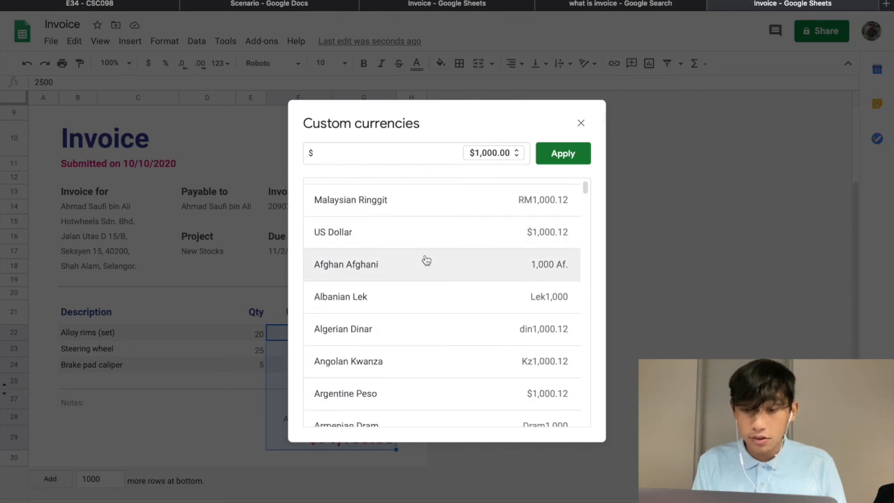
{"action": "scroll", "coordinate": [425, 259], "scroll_direction": "down", "scroll_amount": 1}
{"action": "scroll", "coordinate": [371, 256], "scroll_direction": "down", "scroll_amount": 1}
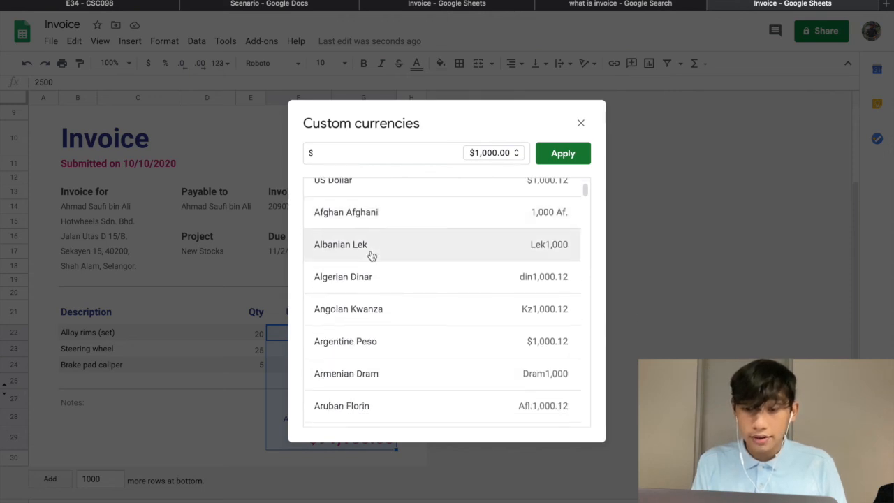
{"action": "scroll", "coordinate": [371, 256], "scroll_direction": "down", "scroll_amount": 20}
{"action": "scroll", "coordinate": [371, 256], "scroll_direction": "up", "scroll_amount": 4}
{"action": "scroll", "coordinate": [371, 256], "scroll_direction": "up", "scroll_amount": 20}
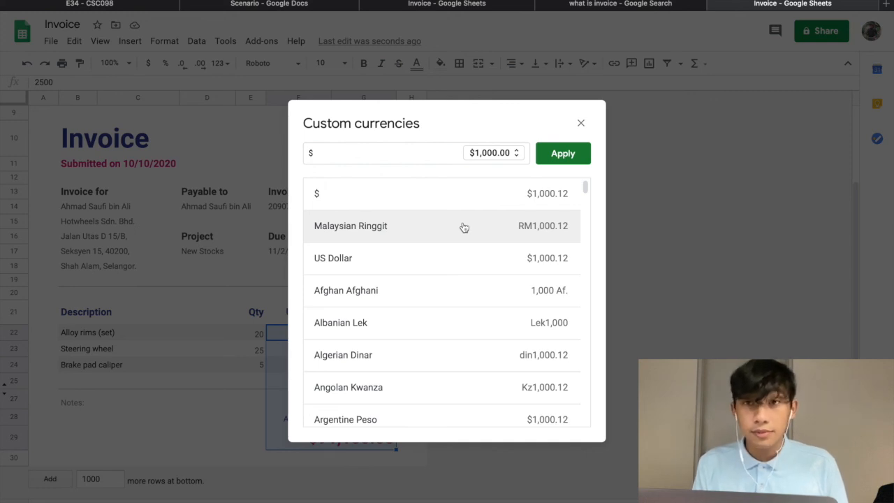
{"action": "left_click", "coordinate": [463, 227]}
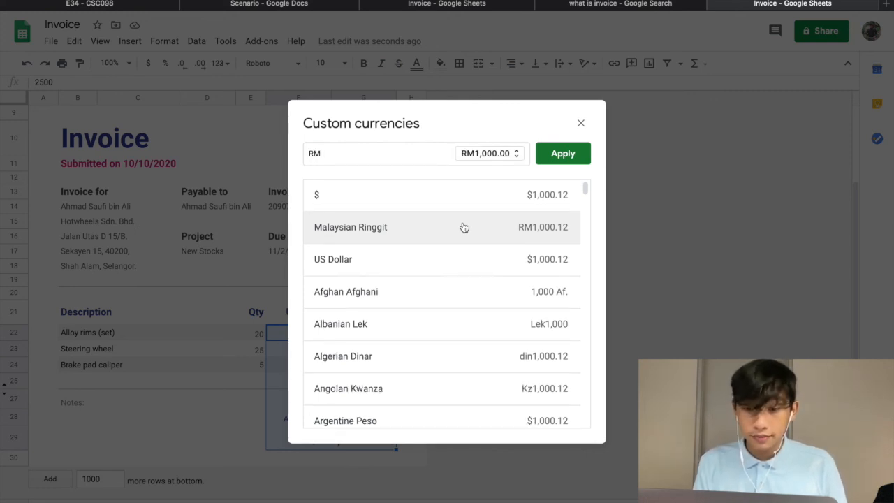
{"action": "left_click", "coordinate": [564, 161]}
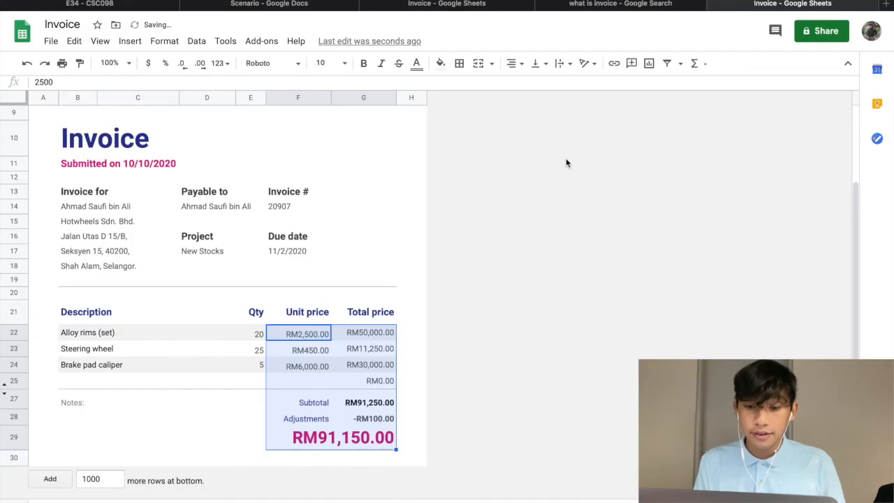
{"action": "left_click", "coordinate": [226, 432]}
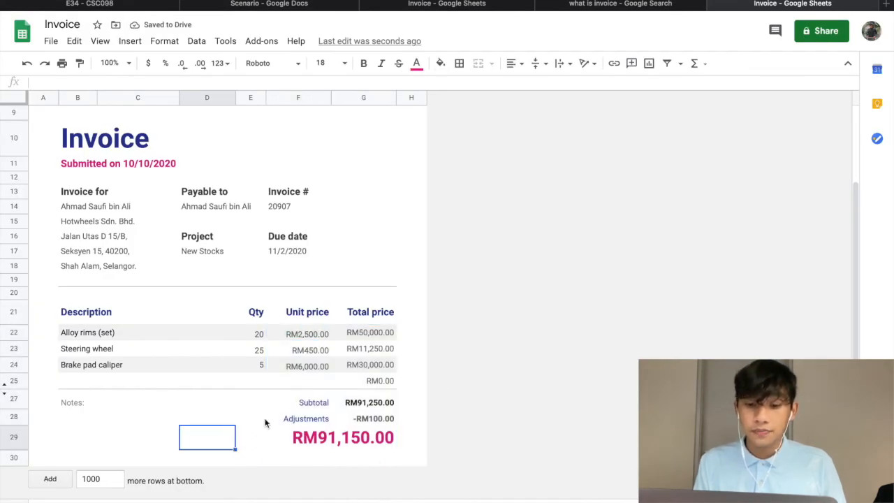
Replace the "Adjustments" label below Subtotal with "Discounts".
{"action": "left_click", "coordinate": [324, 407]}
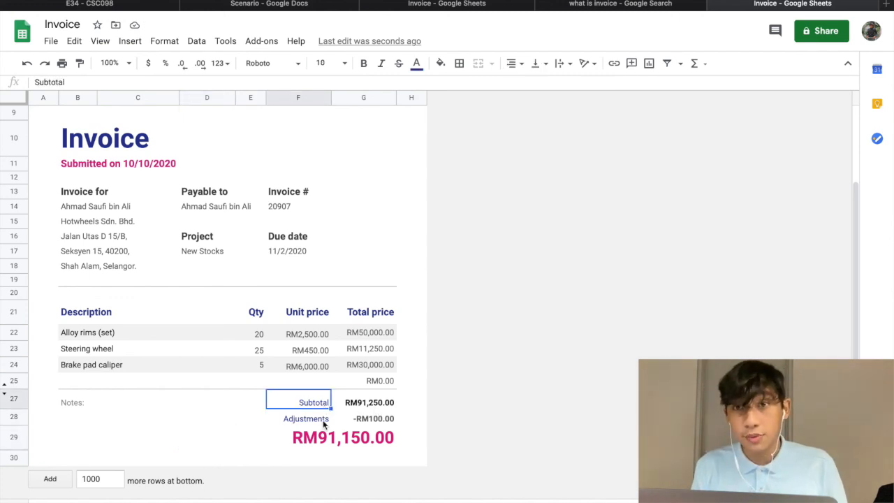
{"action": "left_click", "coordinate": [322, 420]}
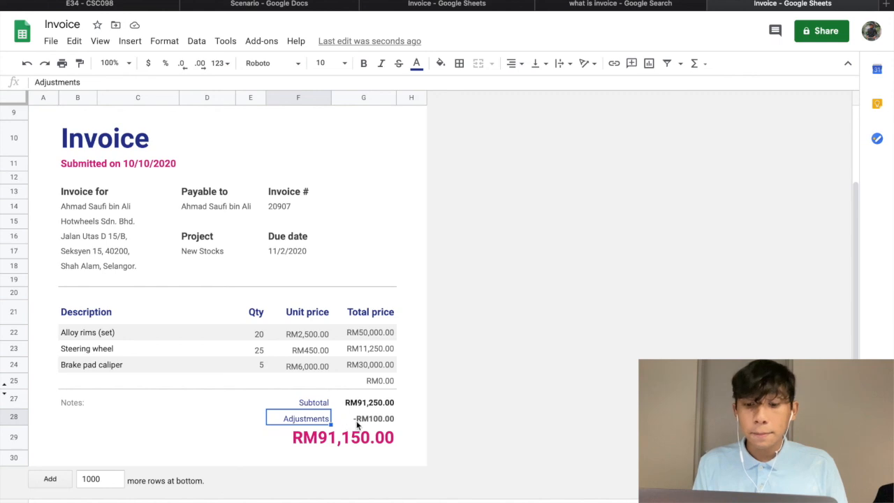
{"action": "double_click", "coordinate": [317, 419]}
{"action": "key", "text": "BackSpace"}
{"action": "key", "text": "BackSpace"}
{"action": "key", "text": "BackSpace"}
{"action": "key", "text": "BackSpace"}
{"action": "key", "text": "BackSpace"}
{"action": "key", "text": "BackSpace"}
{"action": "key", "text": "BackSpace"}
{"action": "key", "text": "BackSpace"}
{"action": "key", "text": "BackSpace"}
{"action": "key", "text": "BackSpace"}
{"action": "key", "text": "BackSpace"}
{"action": "type", "text": "Disc"}
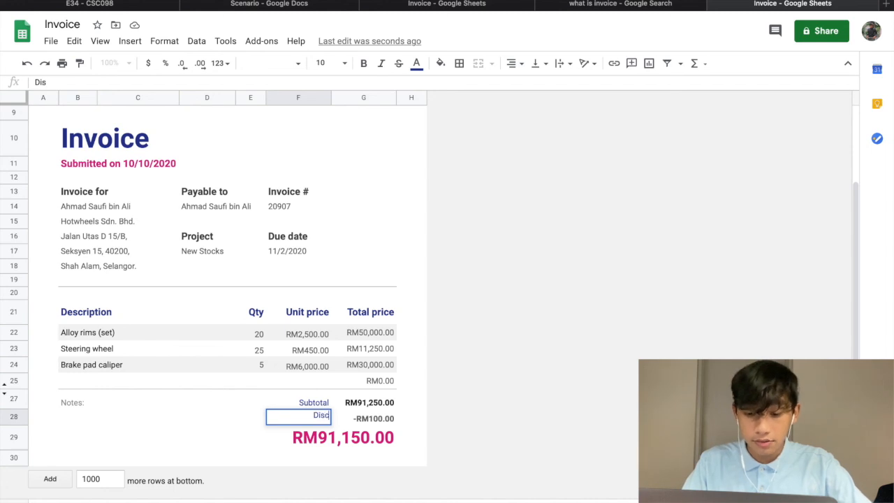
{"action": "type", "text": "ounts"}
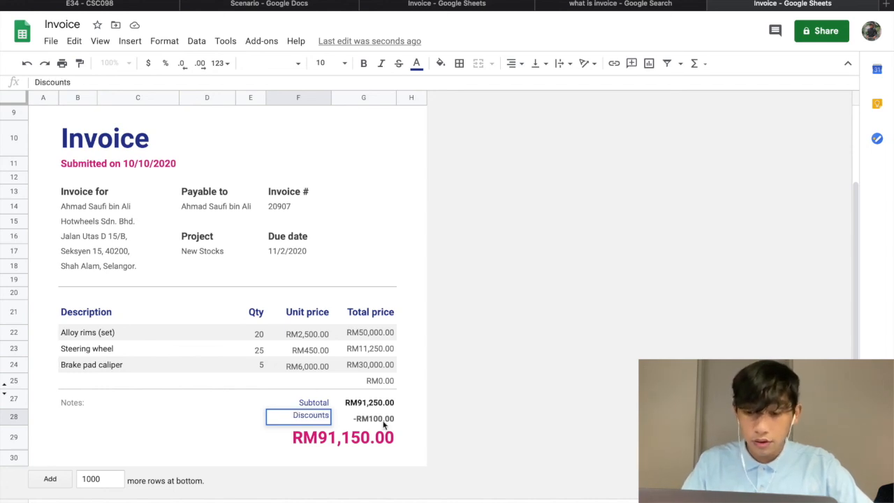
Set the Discounts amount below the Subtotal to -2000.
{"action": "left_click", "coordinate": [384, 422]}
{"action": "double_click", "coordinate": [384, 423]}
{"action": "key", "text": "BackSpace"}
{"action": "key", "text": "BackSpace"}
{"action": "key", "text": "BackSpace"}
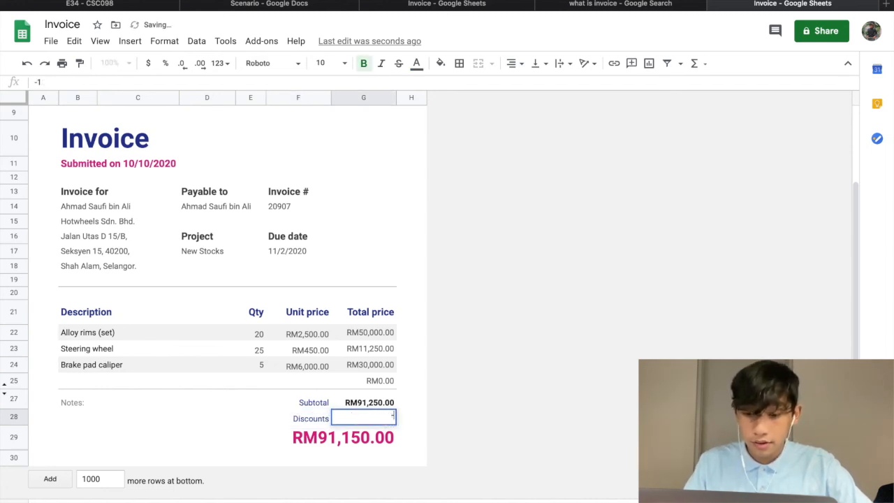
{"action": "type", "text": "2000"}
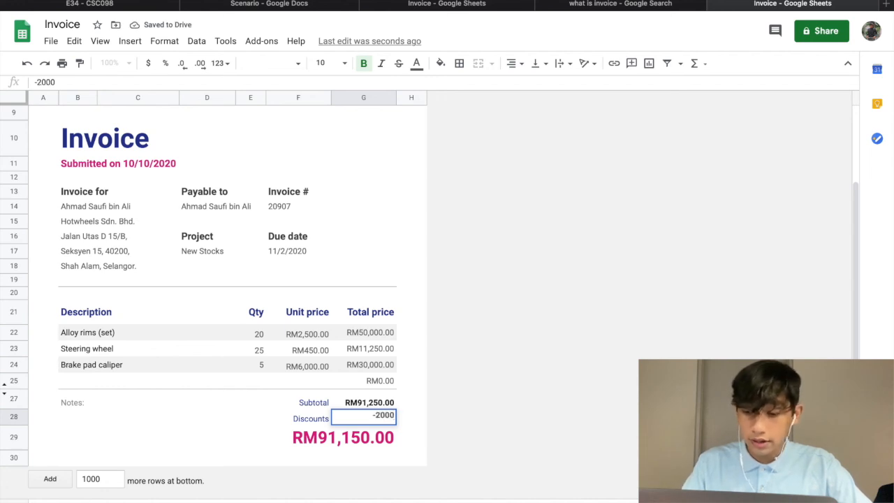
{"action": "key", "text": "Return"}
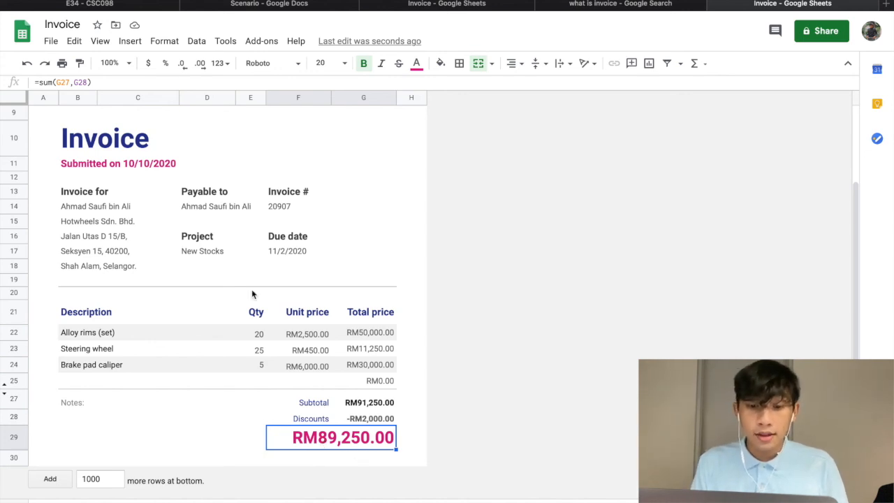
Review the whole invoice, examining the alloy rims' total price formula, the discount amount and the grand total formula.
{"action": "scroll", "coordinate": [253, 257], "scroll_direction": "up", "scroll_amount": 3}
{"action": "scroll", "coordinate": [251, 258], "scroll_direction": "down", "scroll_amount": 3}
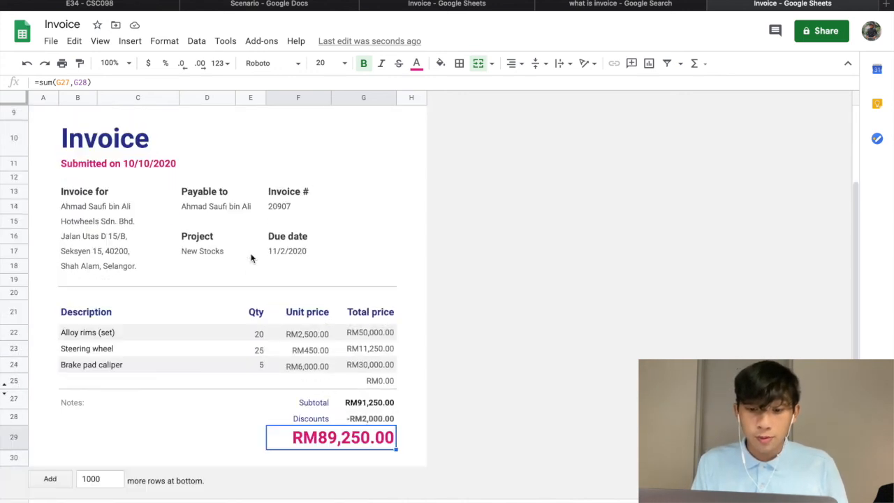
{"action": "scroll", "coordinate": [251, 258], "scroll_direction": "up", "scroll_amount": 3}
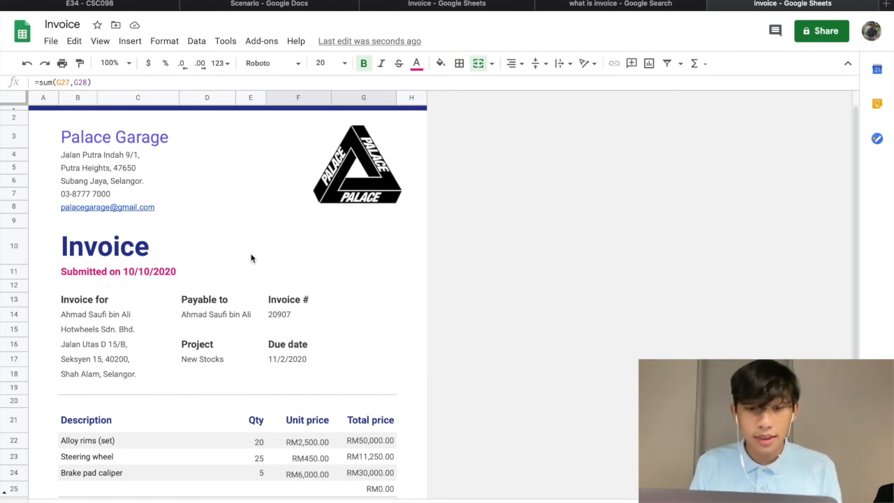
{"action": "scroll", "coordinate": [252, 259], "scroll_direction": "down", "scroll_amount": 3}
{"action": "scroll", "coordinate": [252, 259], "scroll_direction": "up", "scroll_amount": 3}
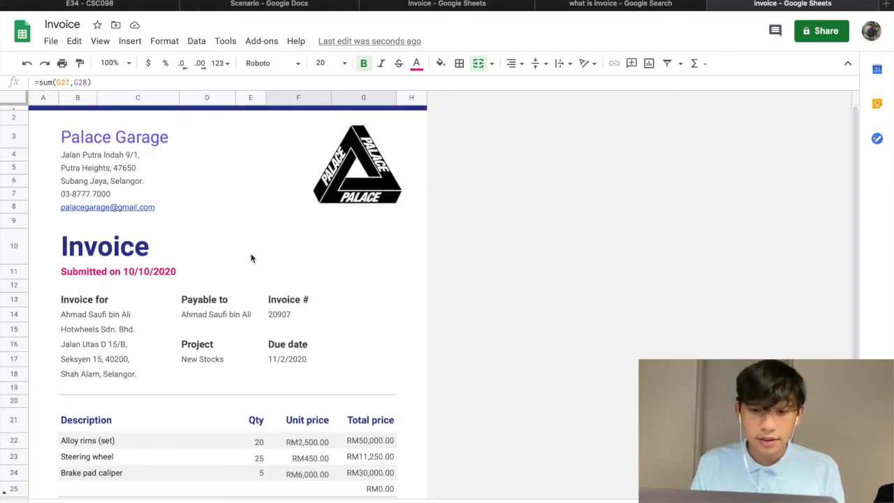
{"action": "scroll", "coordinate": [252, 259], "scroll_direction": "down", "scroll_amount": 3}
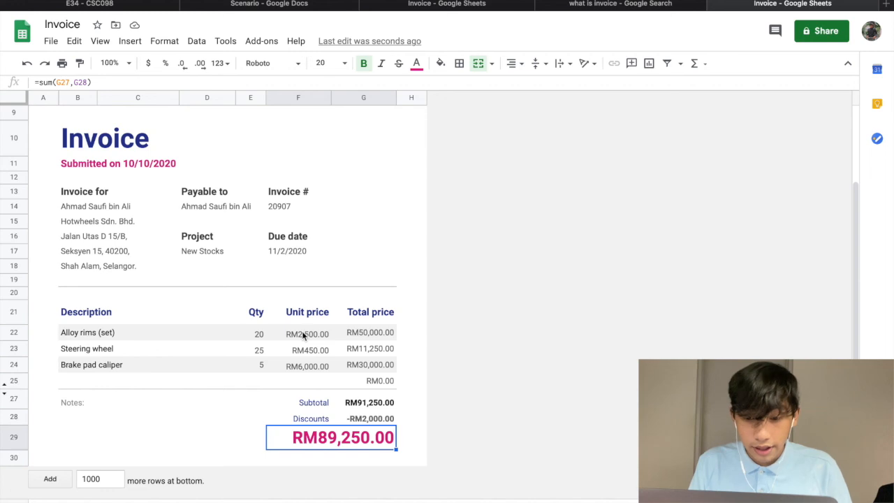
{"action": "left_click", "coordinate": [375, 335]}
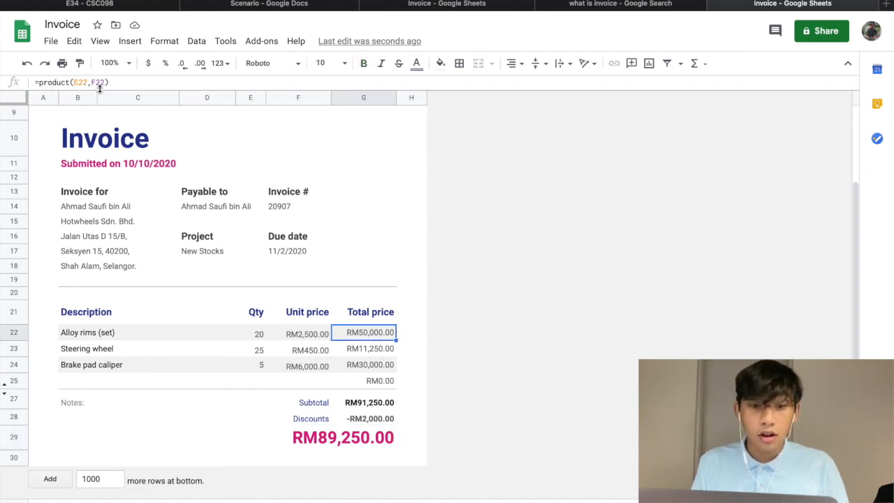
{"action": "left_click_drag", "start_coordinate": [109, 82], "coordinate": [31, 82]}
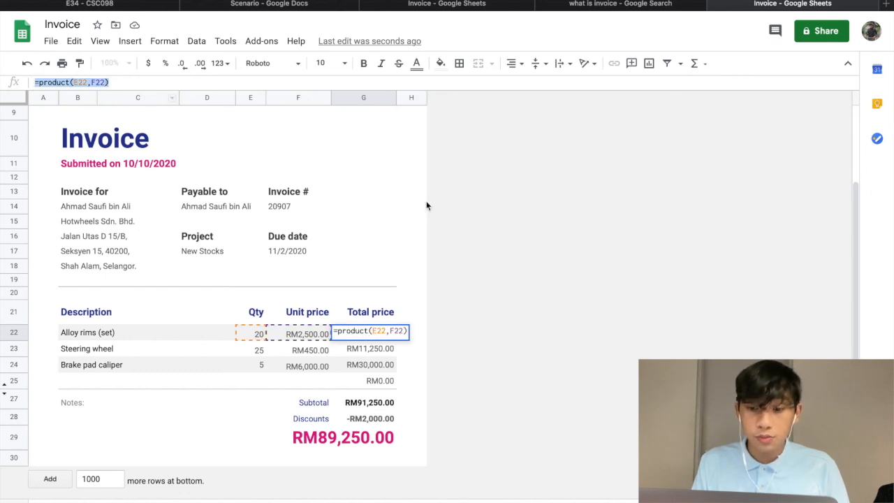
{"action": "left_click", "coordinate": [406, 240]}
{"action": "left_click", "coordinate": [380, 419]}
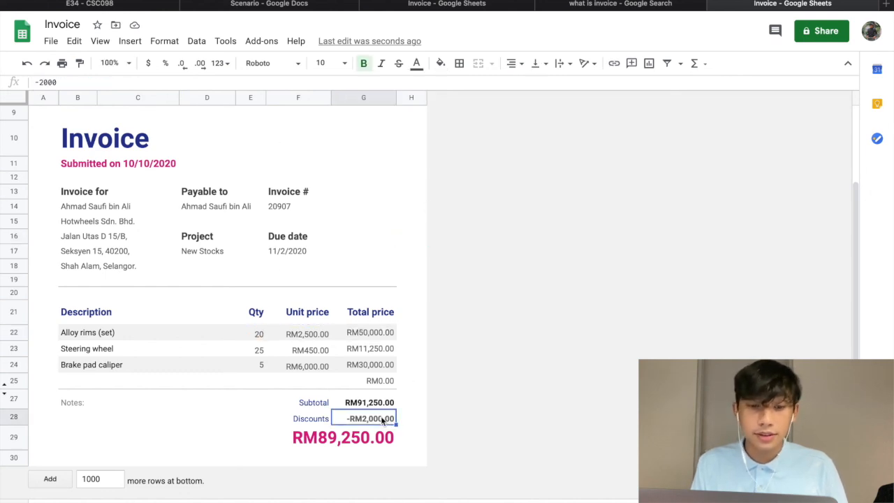
{"action": "left_click", "coordinate": [356, 441]}
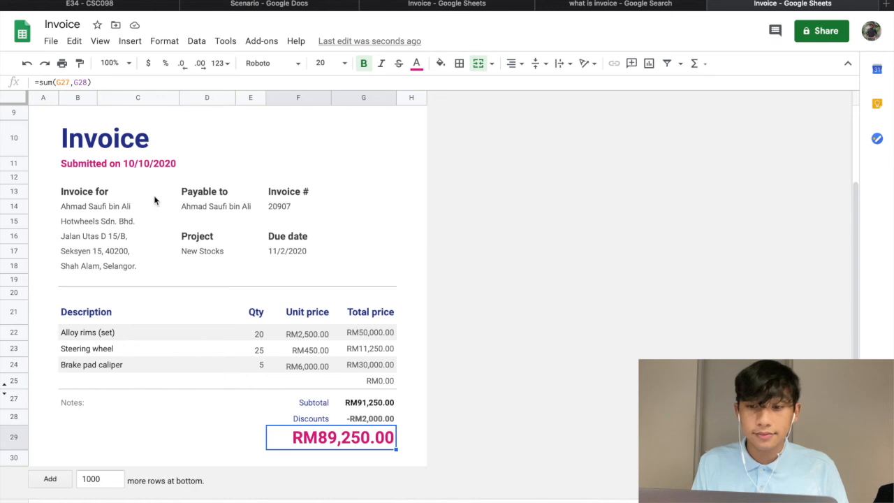
{"action": "scroll", "coordinate": [155, 201], "scroll_direction": "up", "scroll_amount": 3}
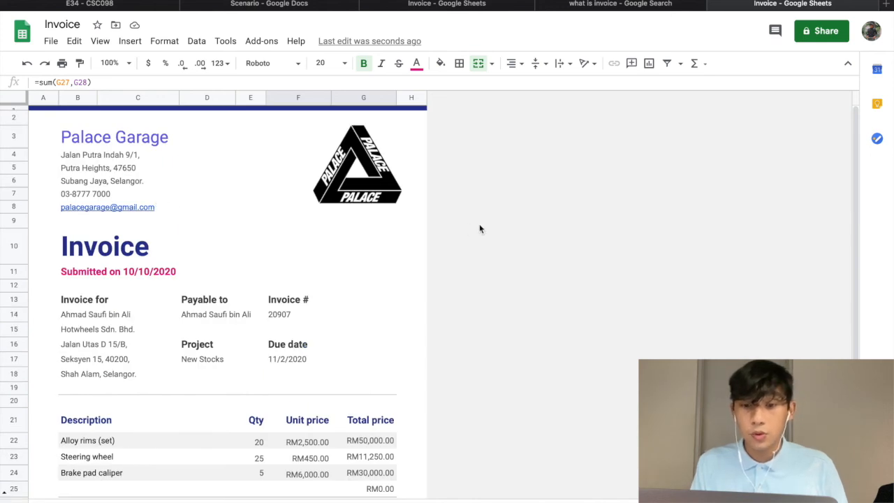
{"action": "scroll", "coordinate": [480, 228], "scroll_direction": "down", "scroll_amount": 3}
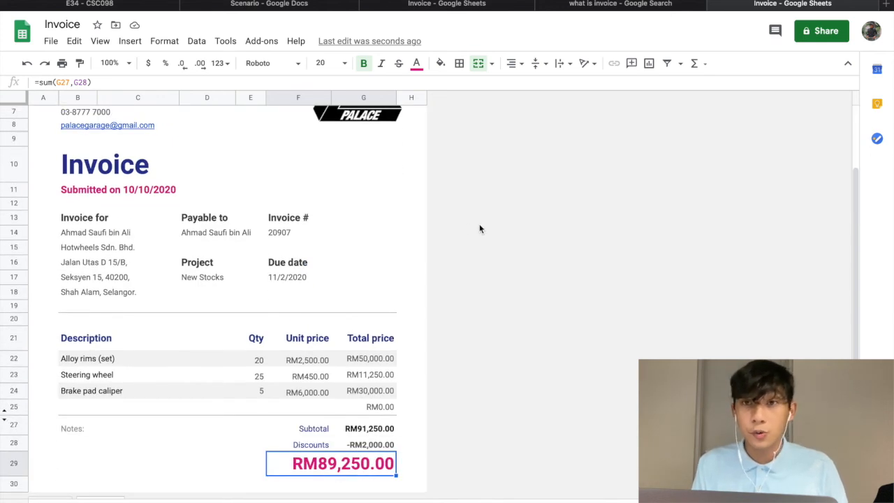